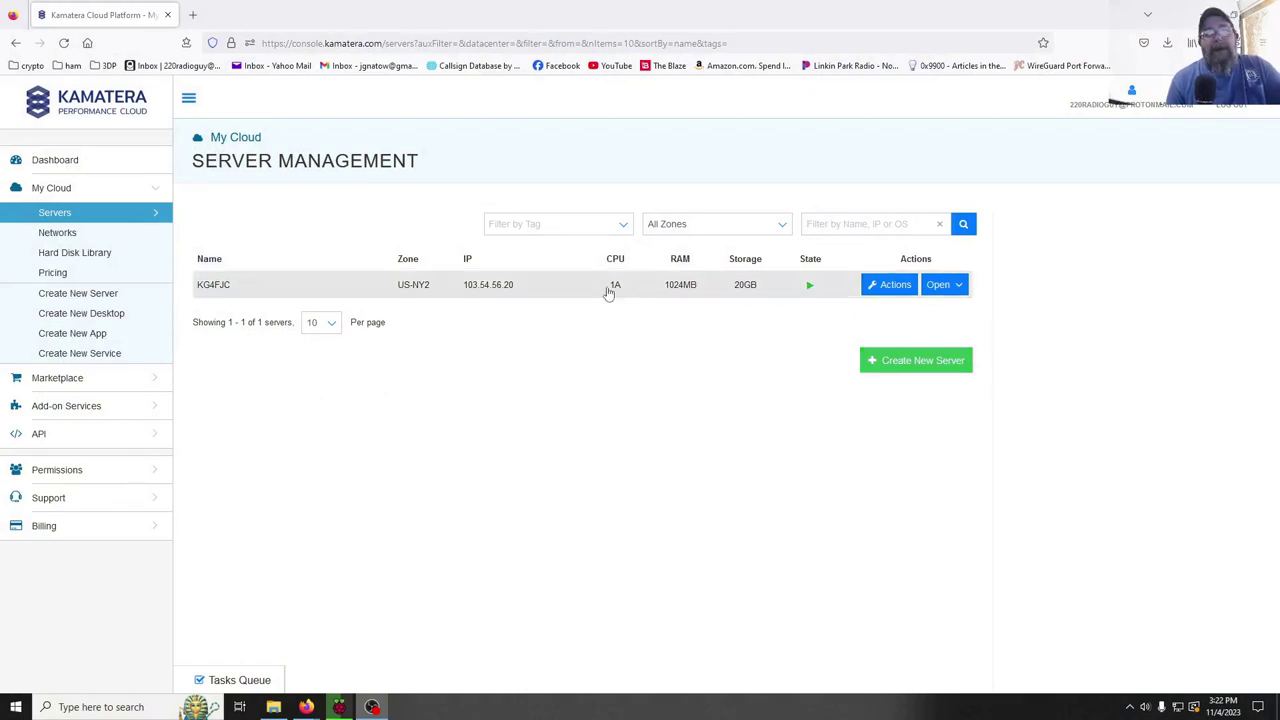
# Start creating a new server and choose the Debian server OS image, version 12 64bit
pyautogui.click(880, 361)
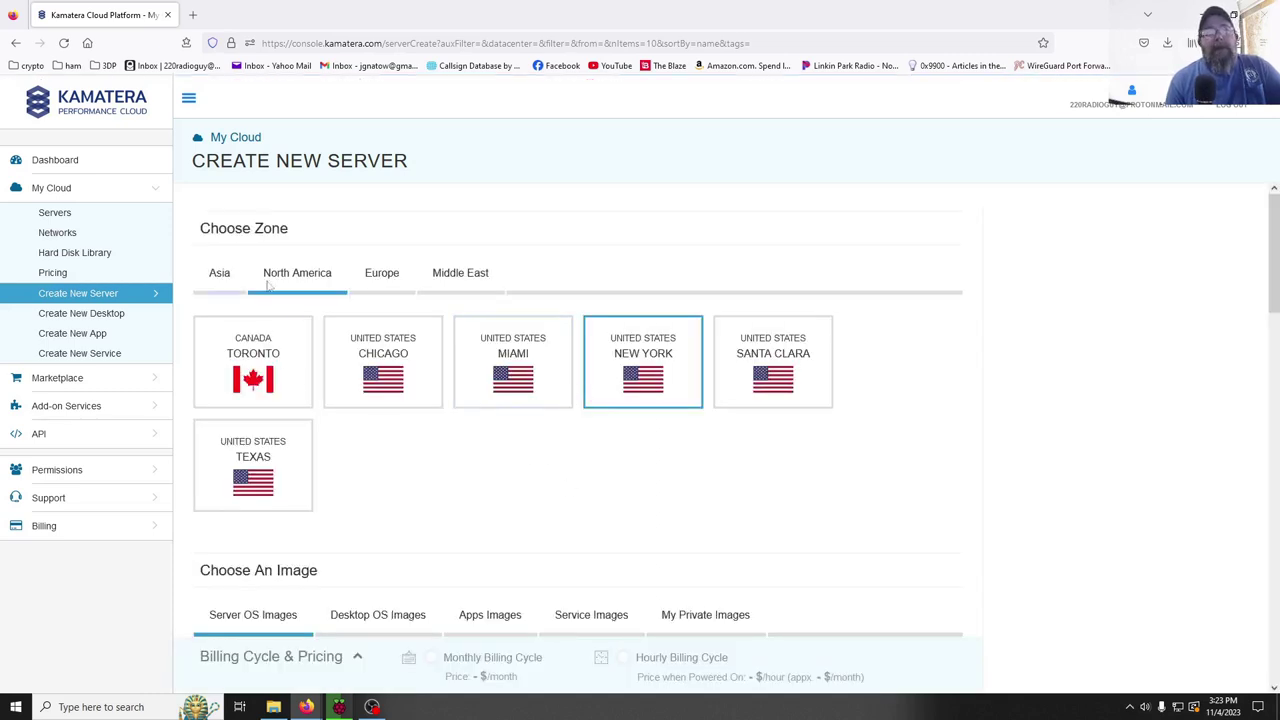
pyautogui.scroll(-4, 634, 503)
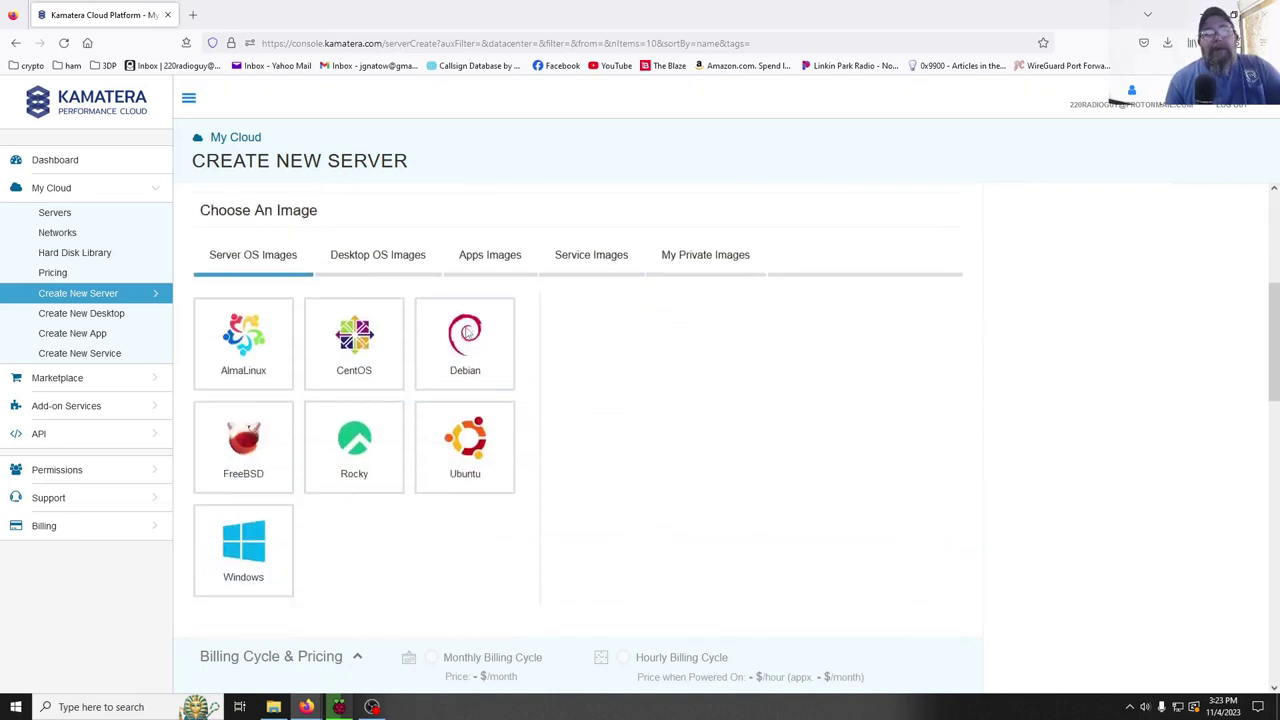
pyautogui.click(463, 333)
pyautogui.scroll(-1, 665, 500)
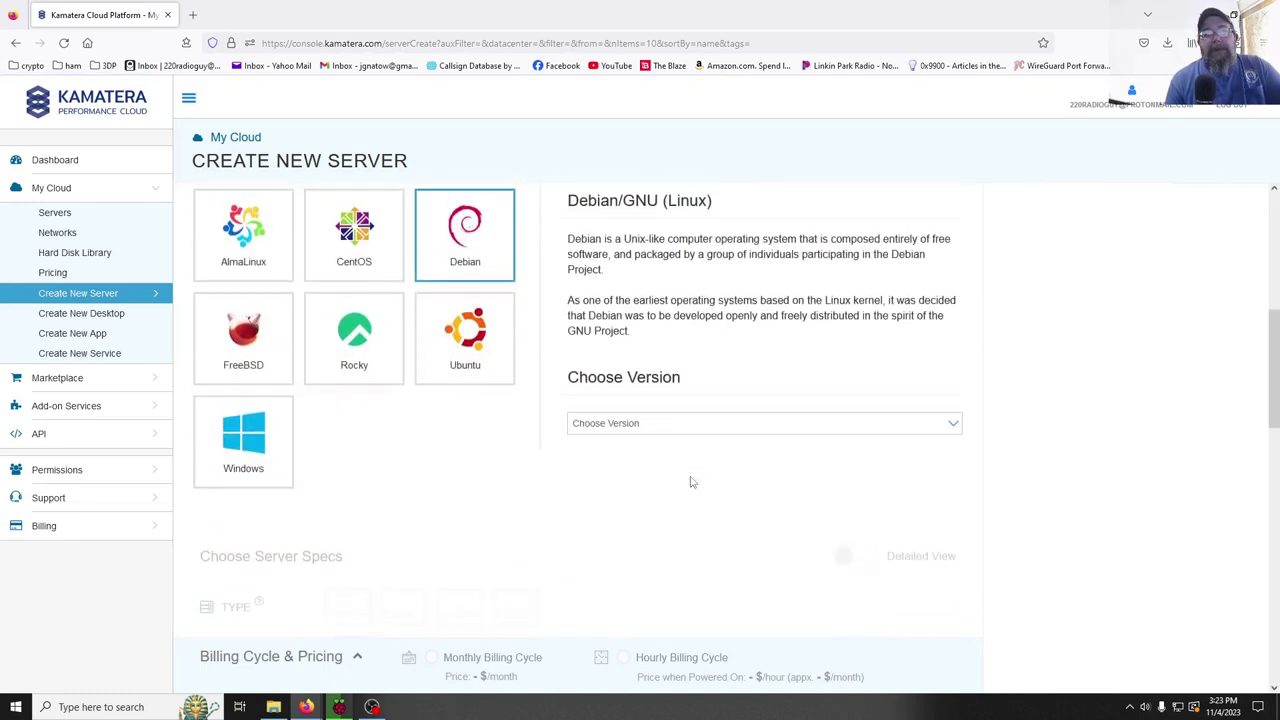
pyautogui.click(666, 414)
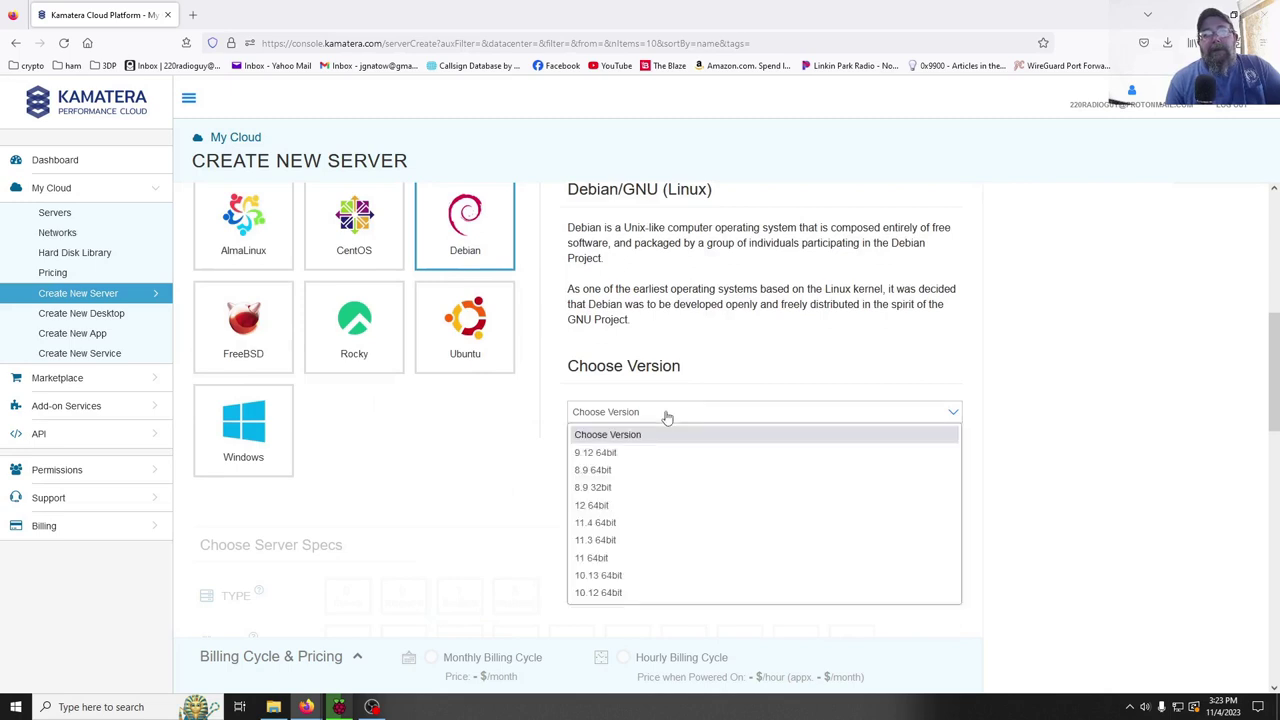
pyautogui.click(629, 507)
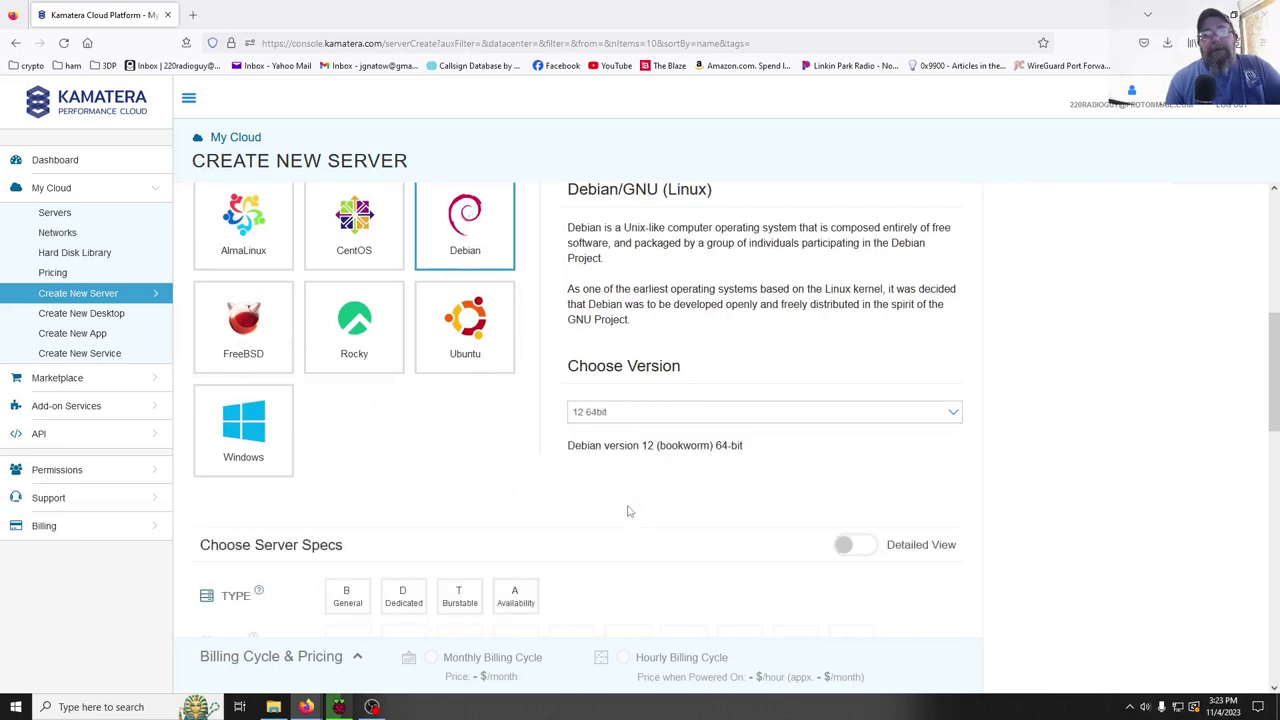
# Turn on the detailed specs view and choose type A Availability, 1 CPU, 1GB RAM and a 20GB SSD disk
pyautogui.click(846, 548)
pyautogui.scroll(-2, 720, 520)
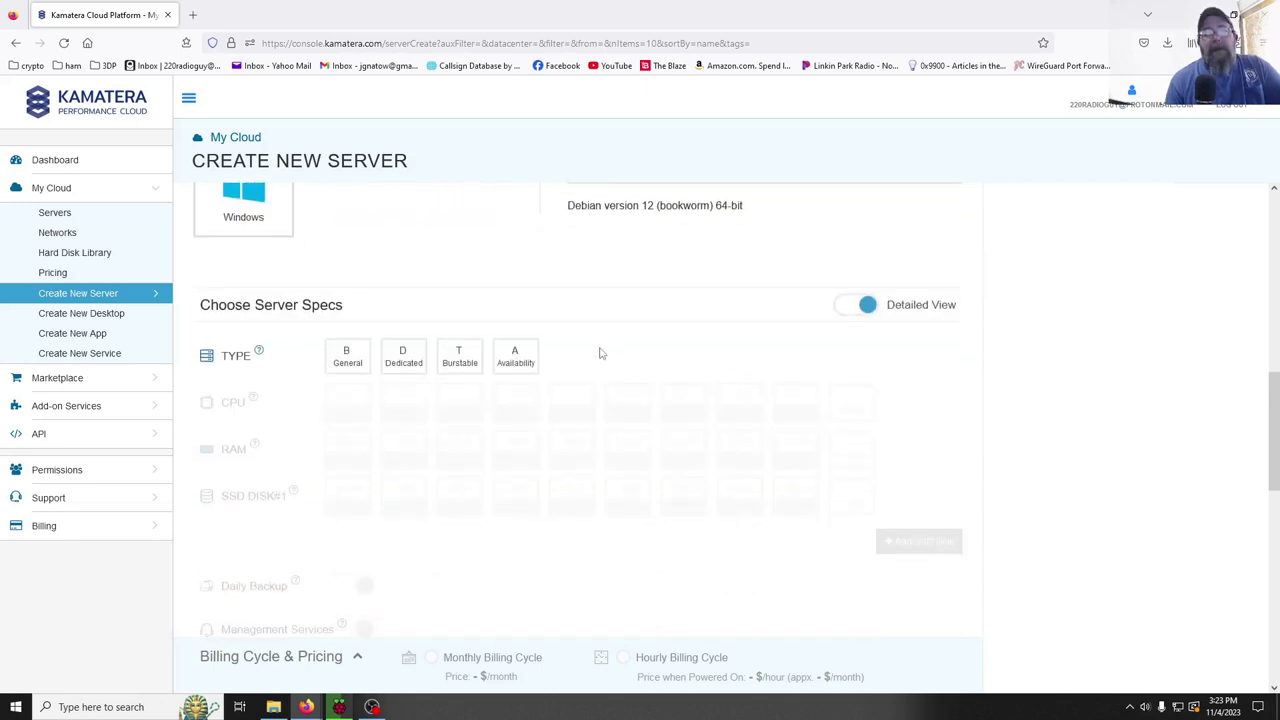
pyautogui.click(526, 352)
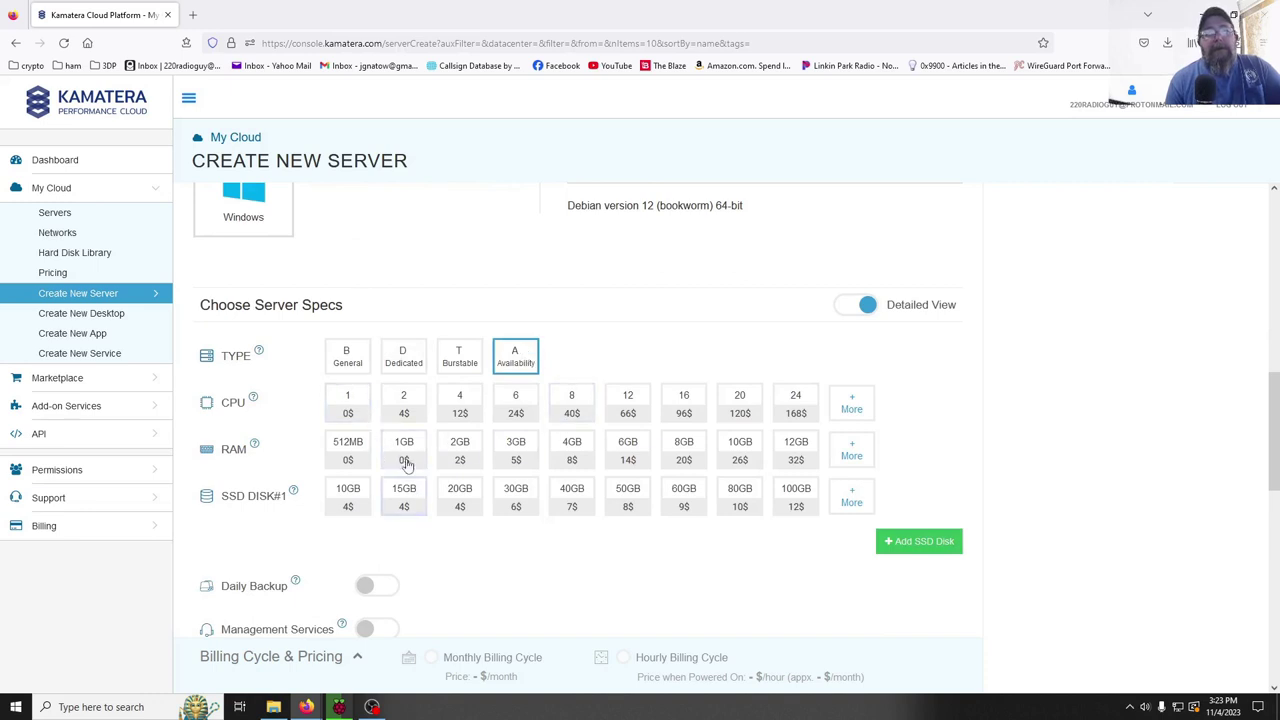
pyautogui.click(354, 410)
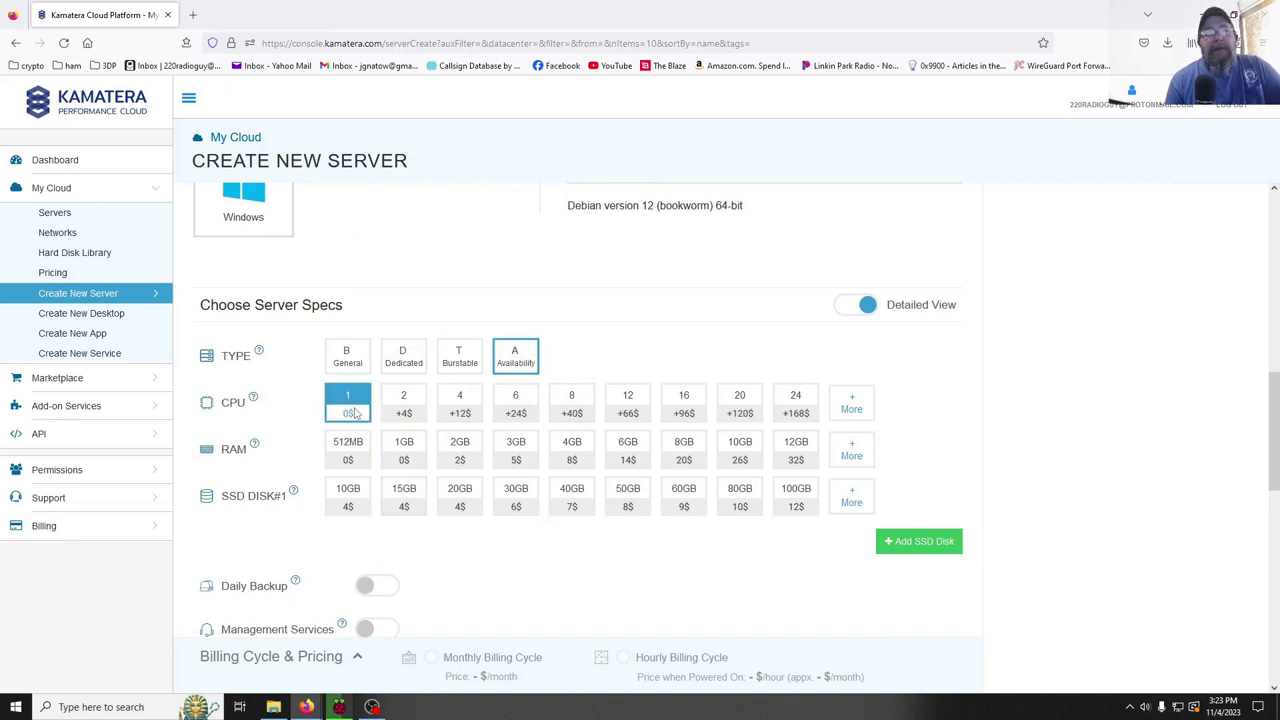
pyautogui.click(412, 458)
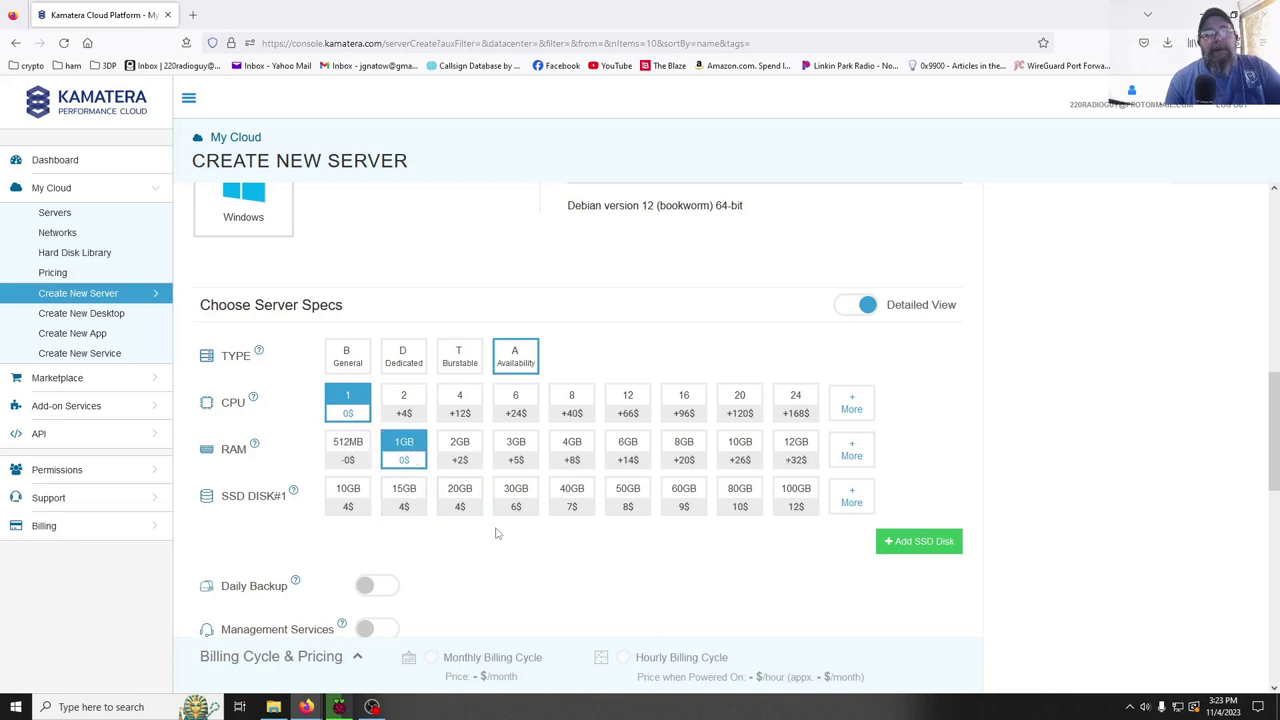
pyautogui.click(461, 510)
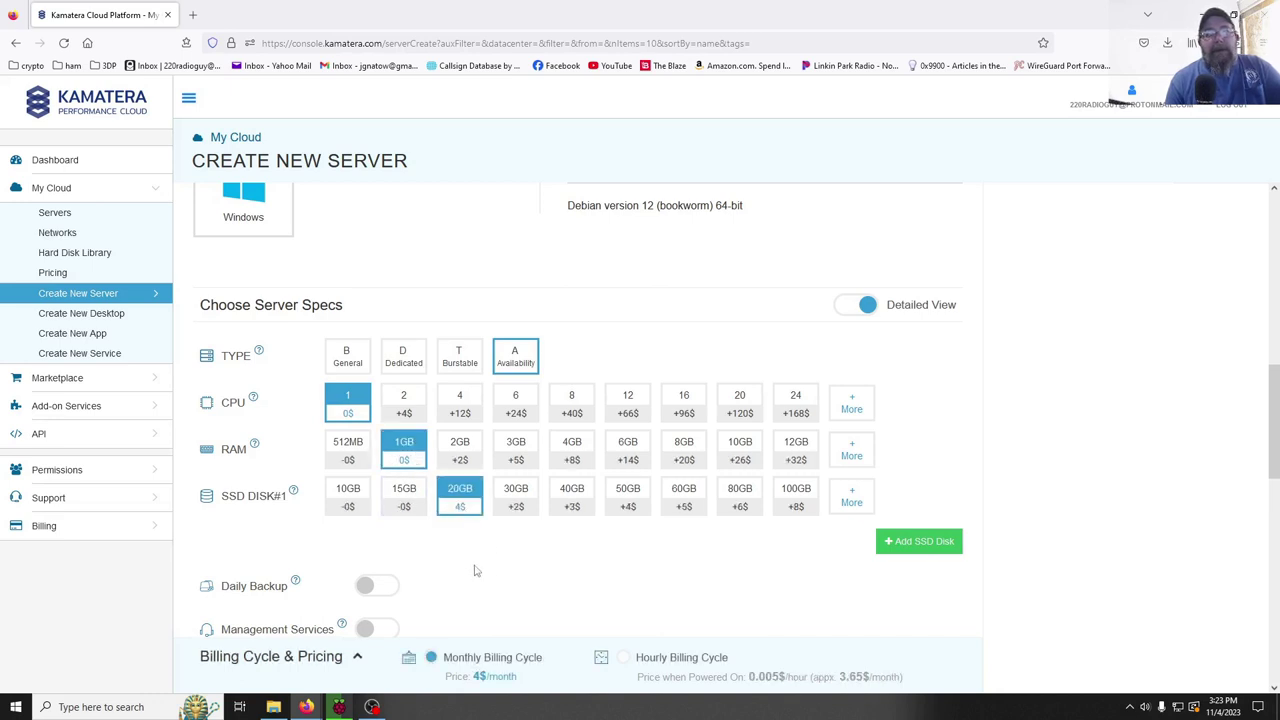
# Name the server demovpn in the final settings and create it
pyautogui.scroll(-2, 476, 571)
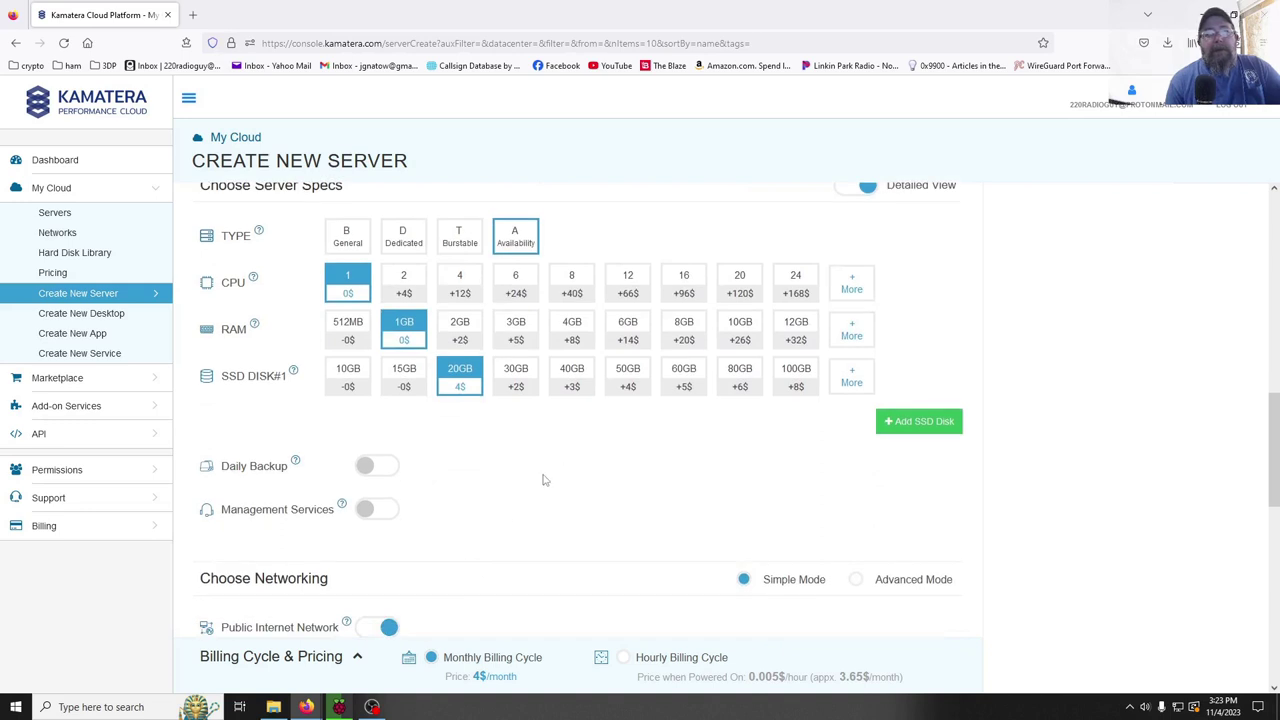
pyautogui.scroll(-2, 543, 478)
pyautogui.scroll(-1, 543, 480)
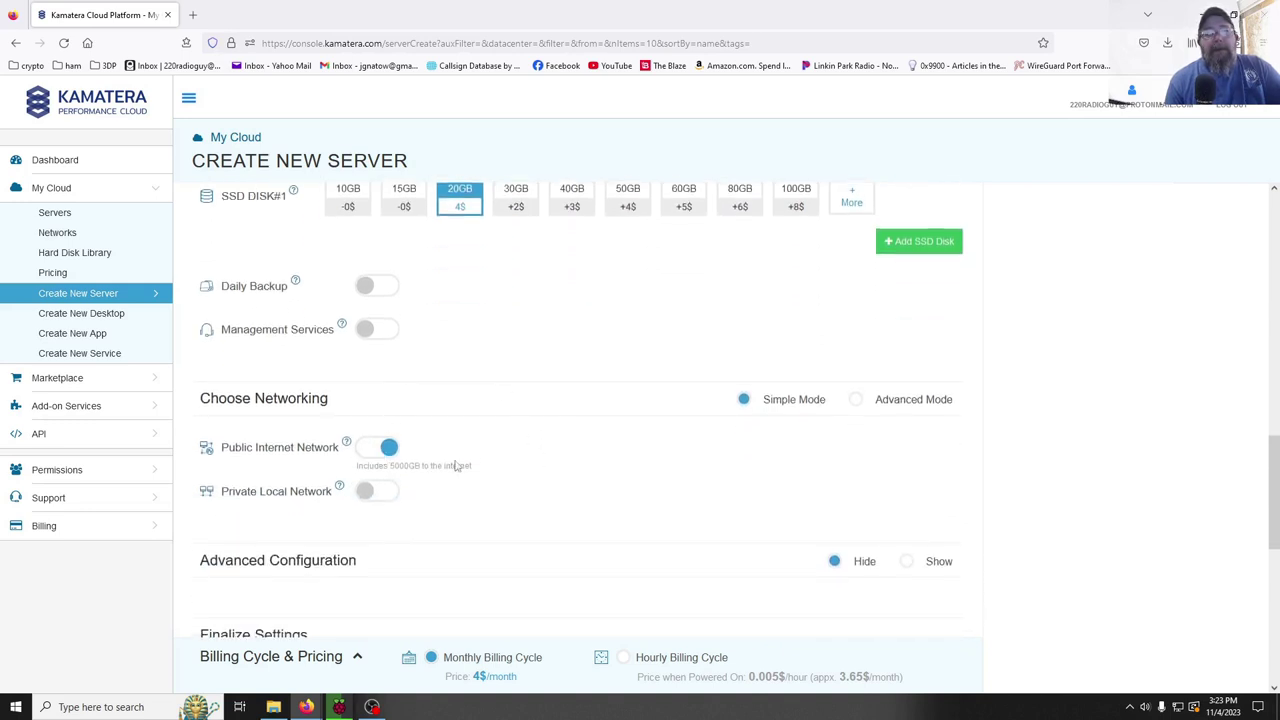
pyautogui.scroll(-3, 576, 466)
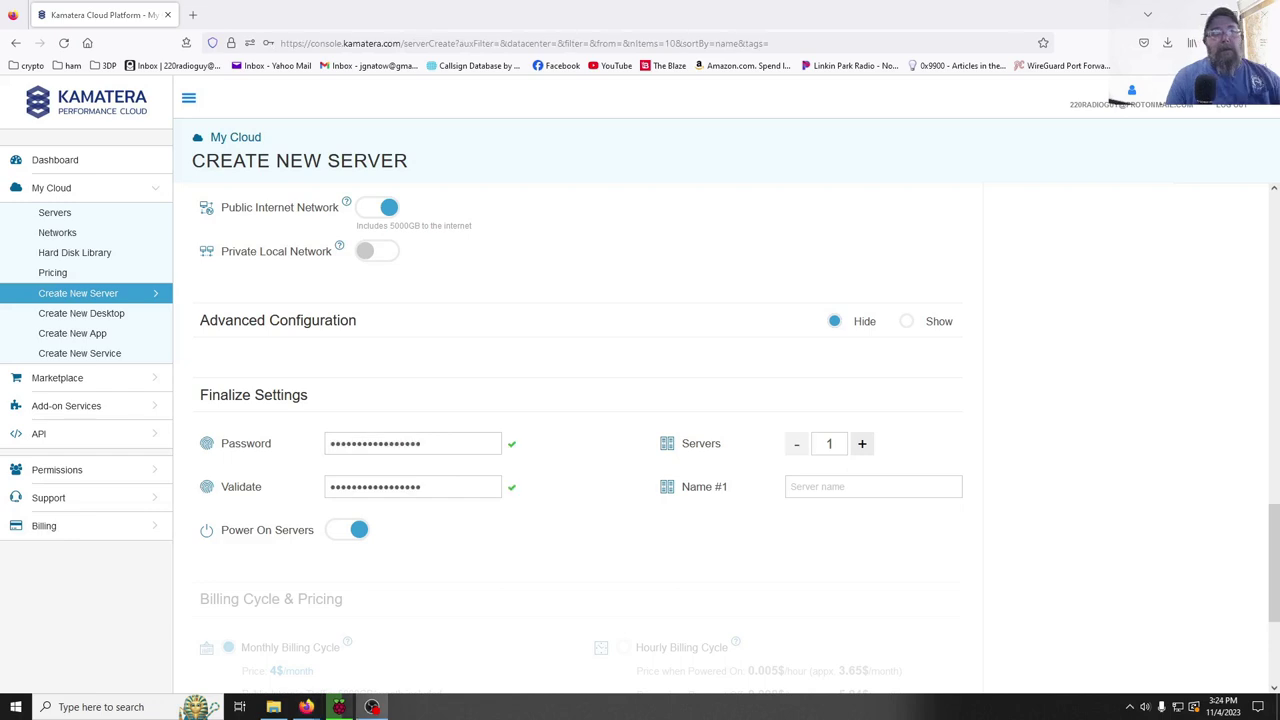
pyautogui.click(811, 490)
pyautogui.write('demovpn')
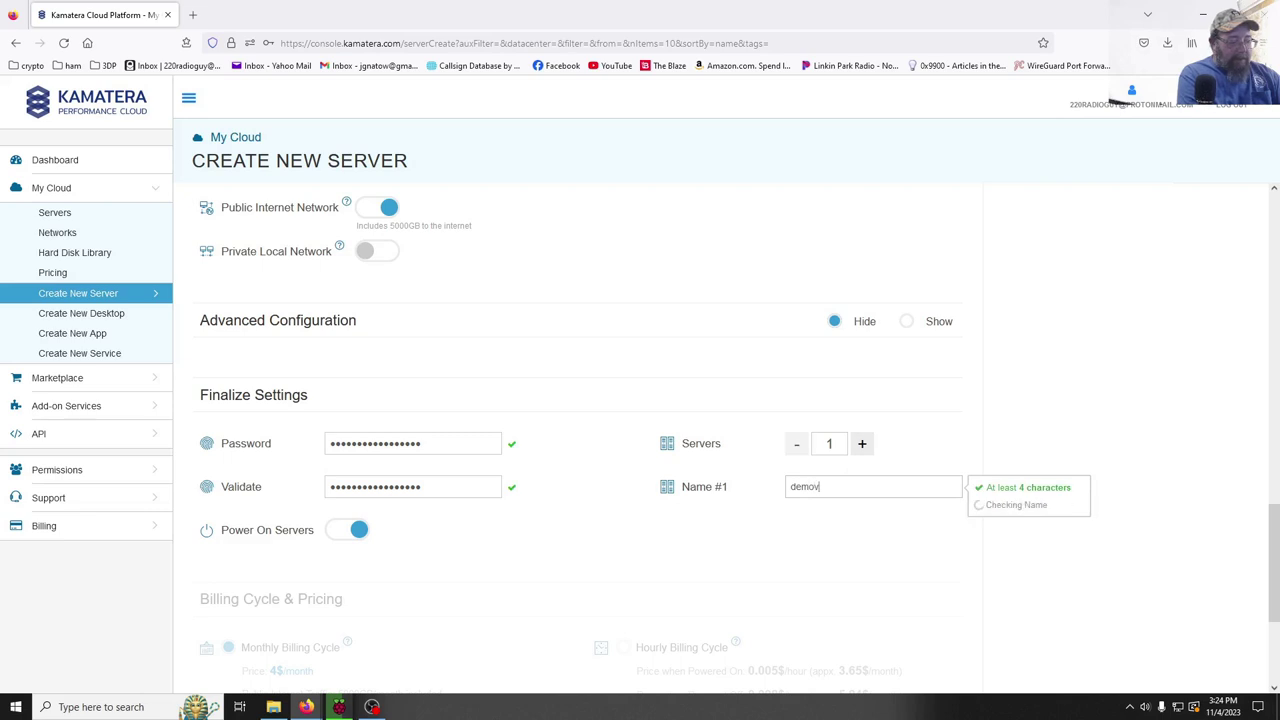
pyautogui.press('BackSpace')
pyautogui.press('BackSpace')
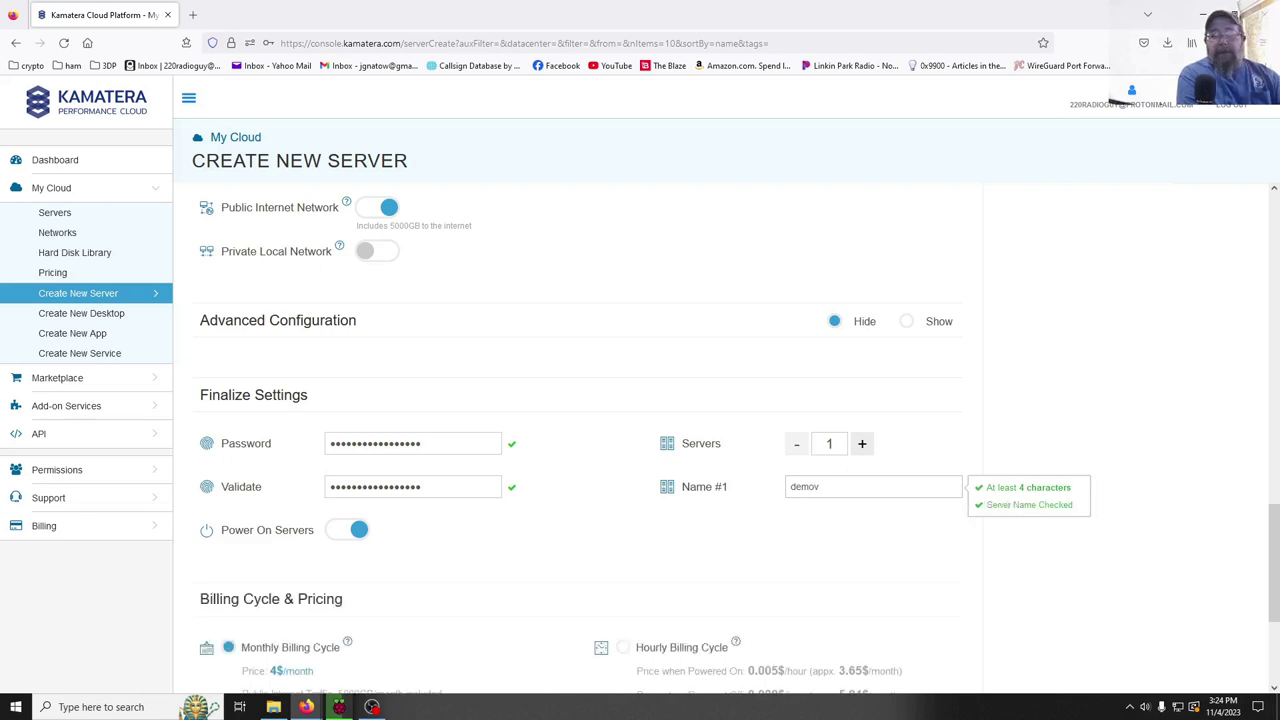
pyautogui.write('pn')
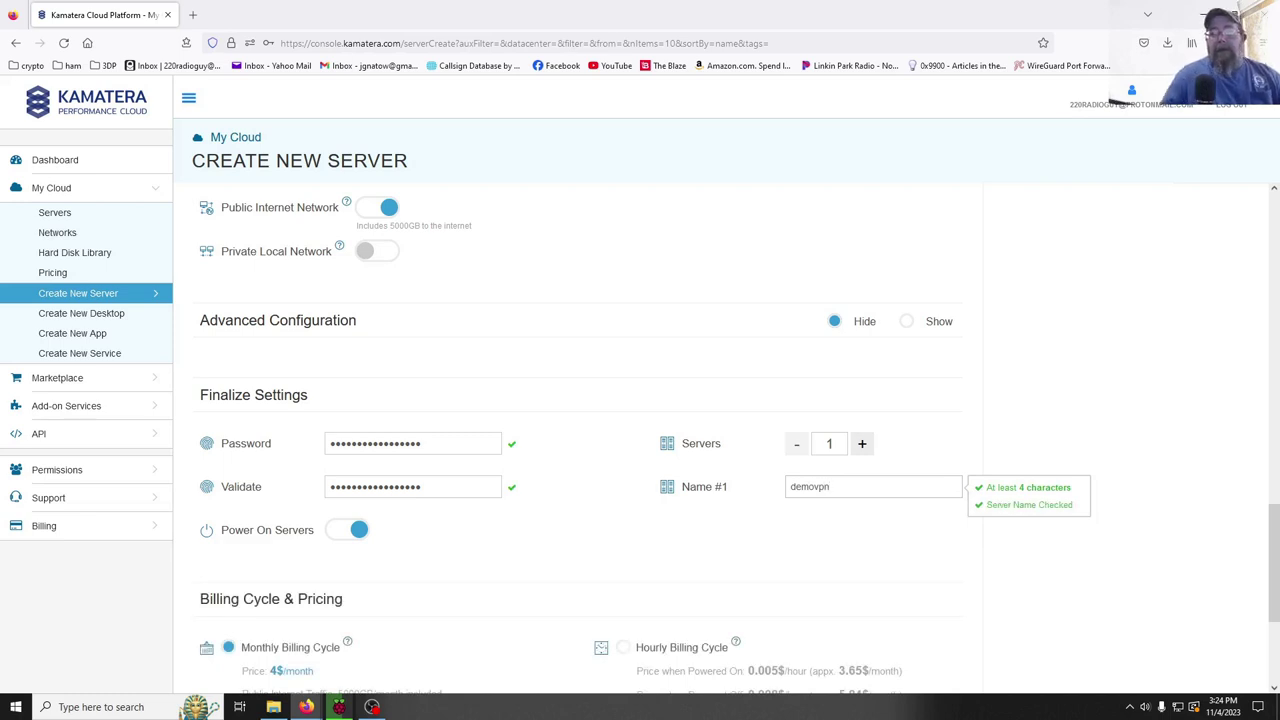
pyautogui.scroll(-2, 600, 420)
pyautogui.scroll(-1, 378, 456)
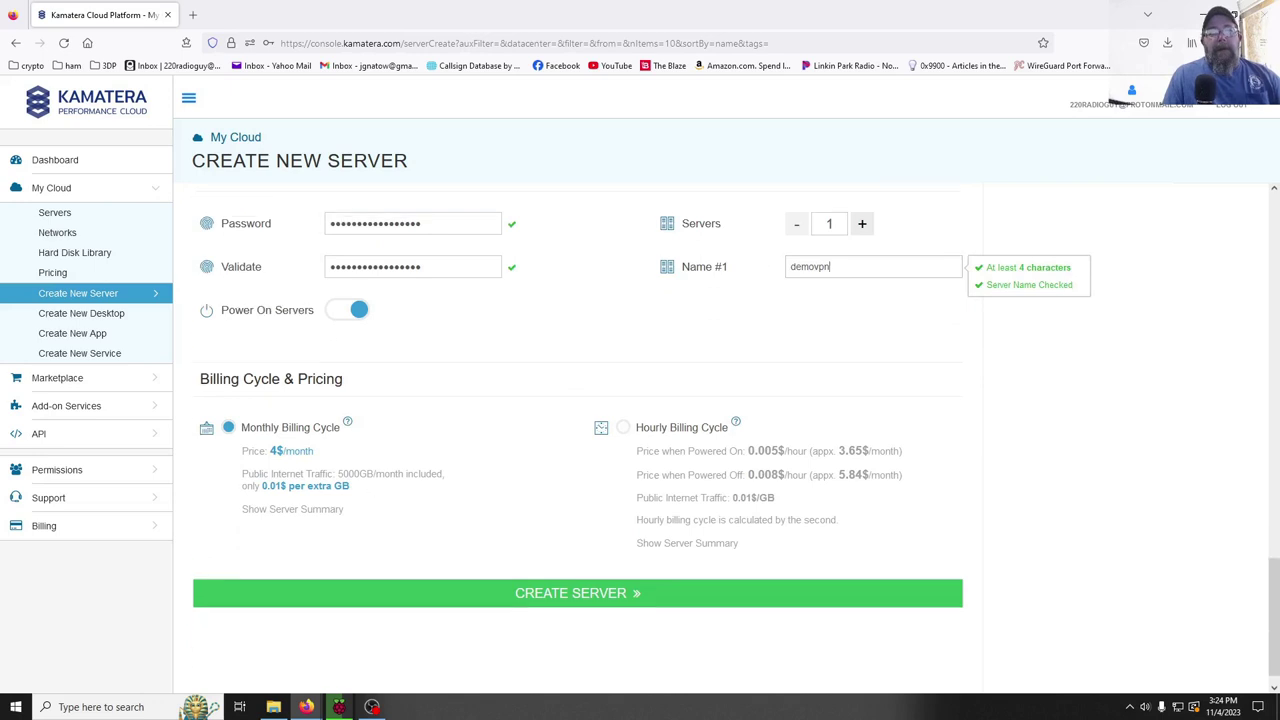
pyautogui.click(547, 586)
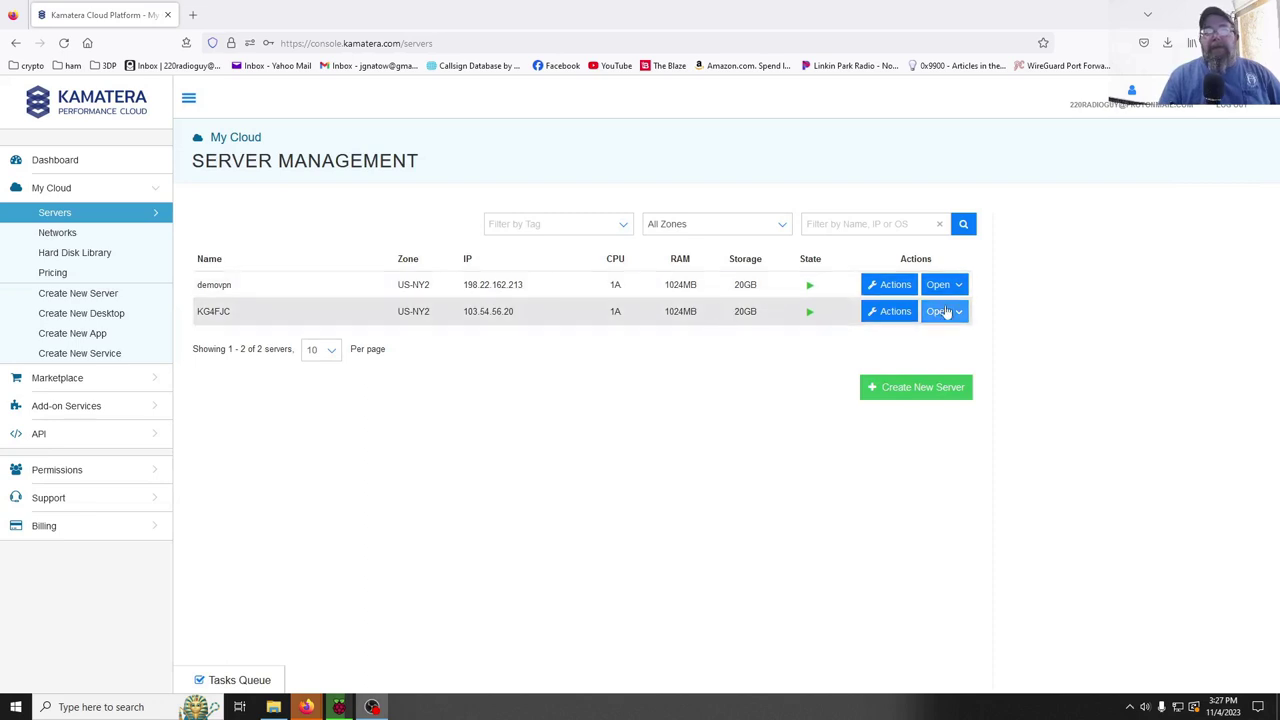
# Open the demovpn server's details, decline saving the password, and view its connection and network information
pyautogui.click(942, 284)
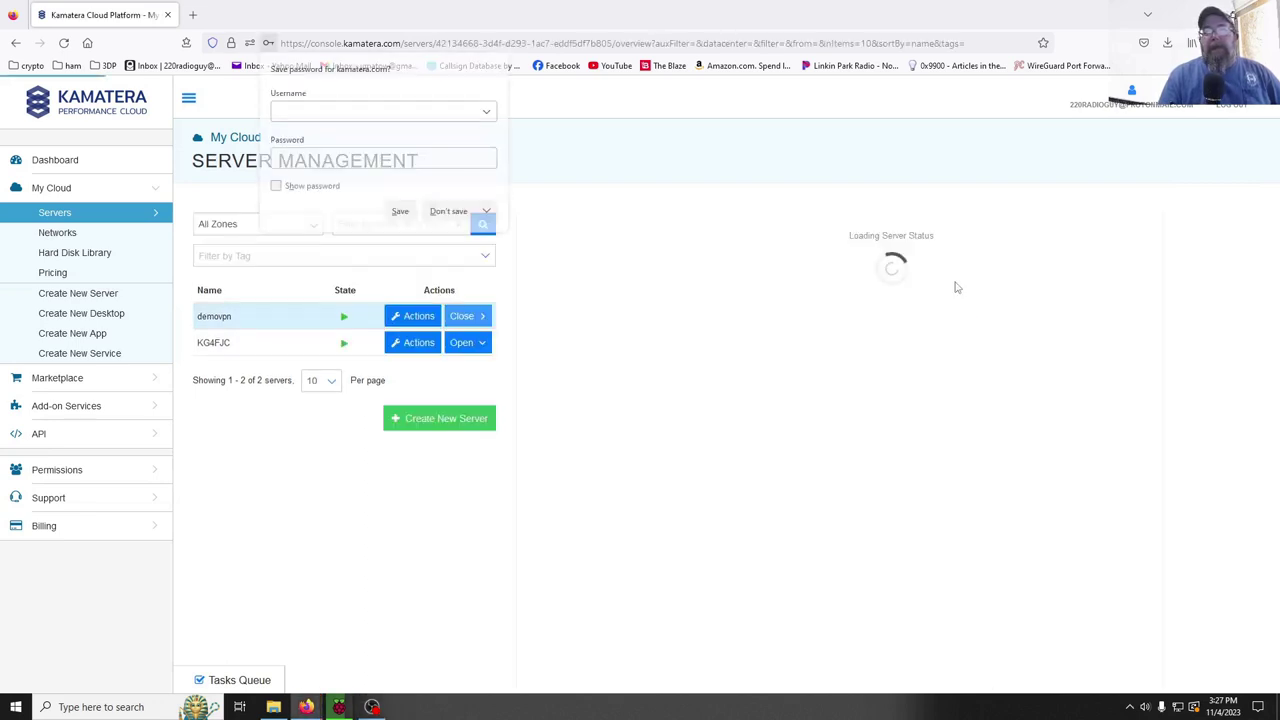
pyautogui.click(436, 213)
pyautogui.click(585, 321)
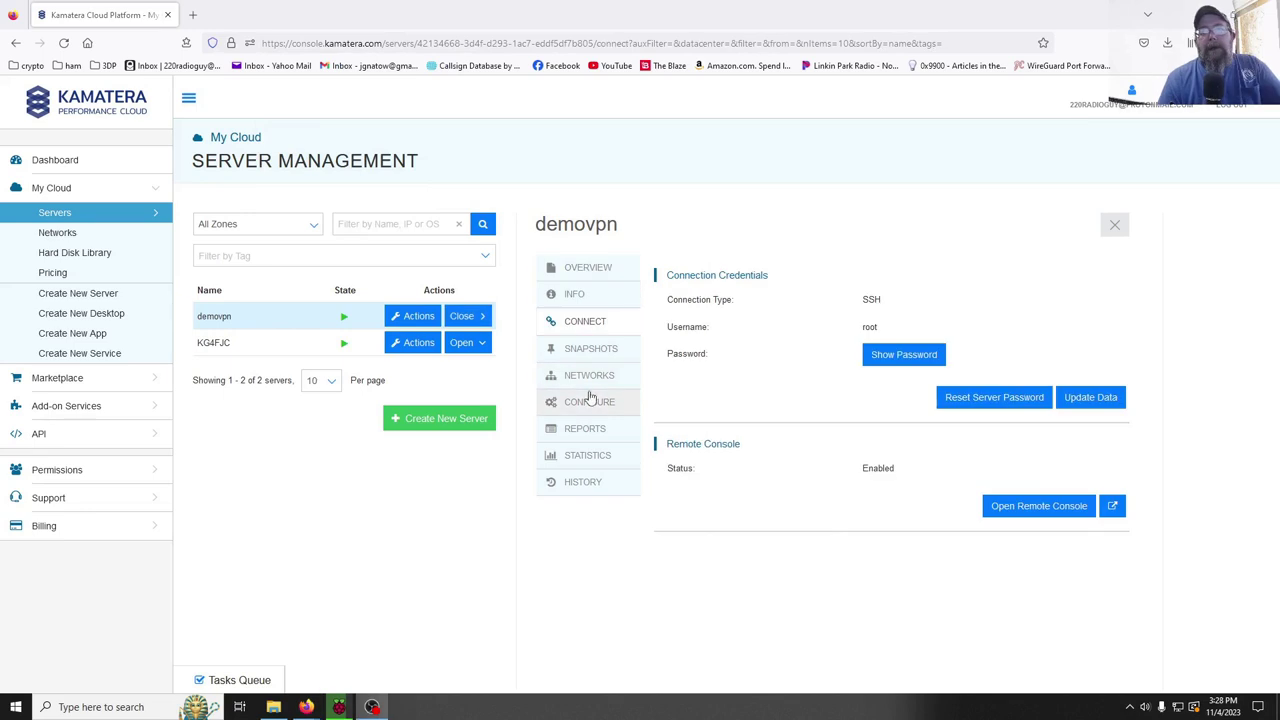
pyautogui.click(585, 375)
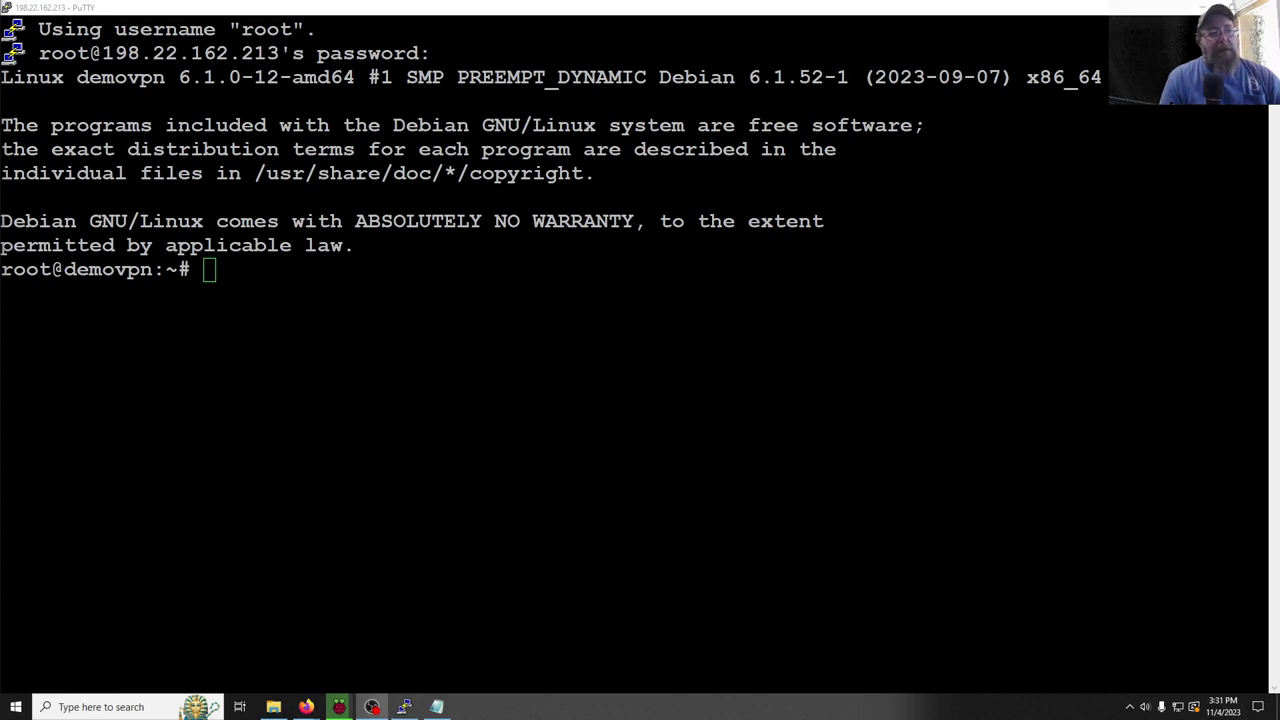
# In the PuTTY root session on demovpn, update and upgrade all packages with "apt update && apt upgrade -y"
pyautogui.click(229, 334)
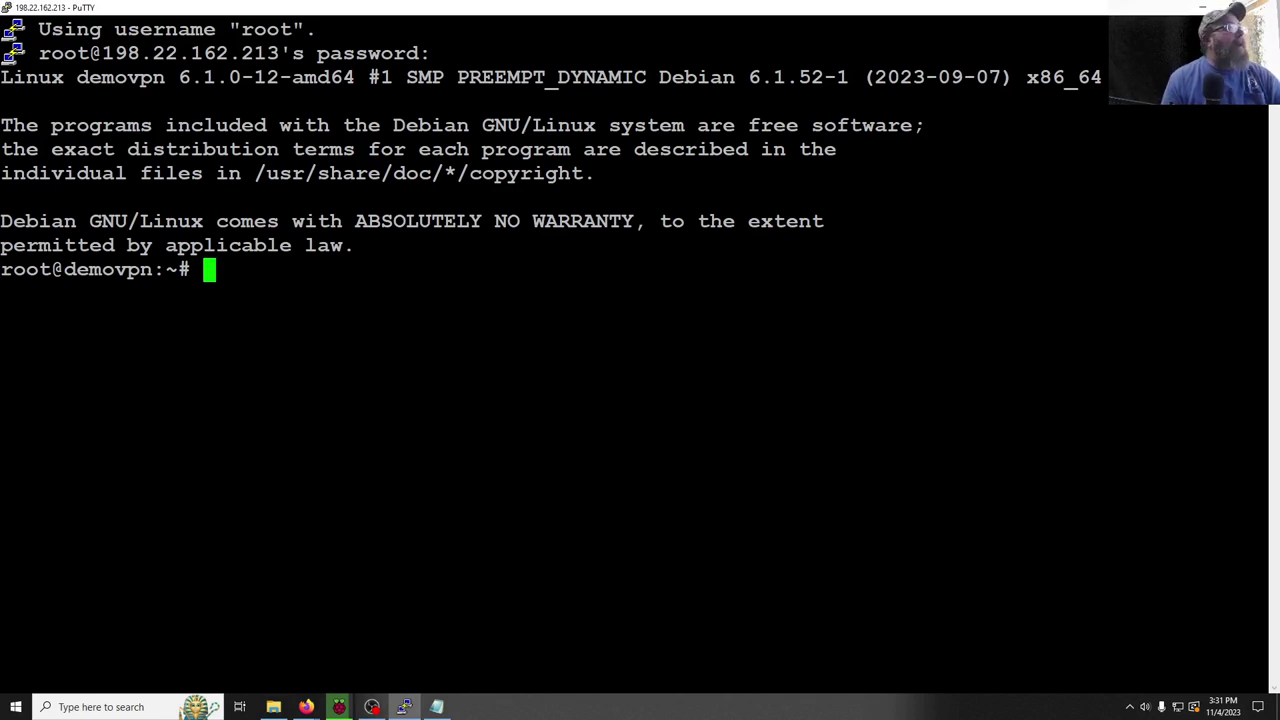
pyautogui.hotkey('alt', 'Tab')
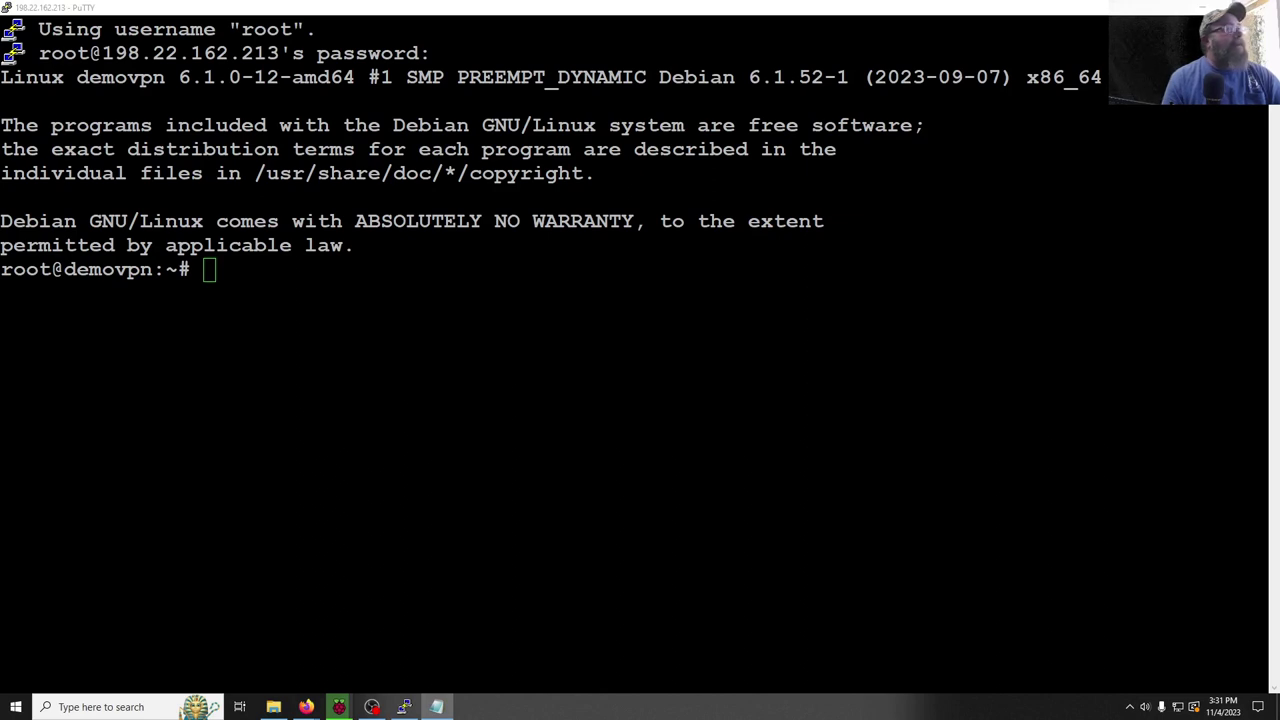
pyautogui.hotkey('alt', 'Tab')
pyautogui.rightClick(347, 313)
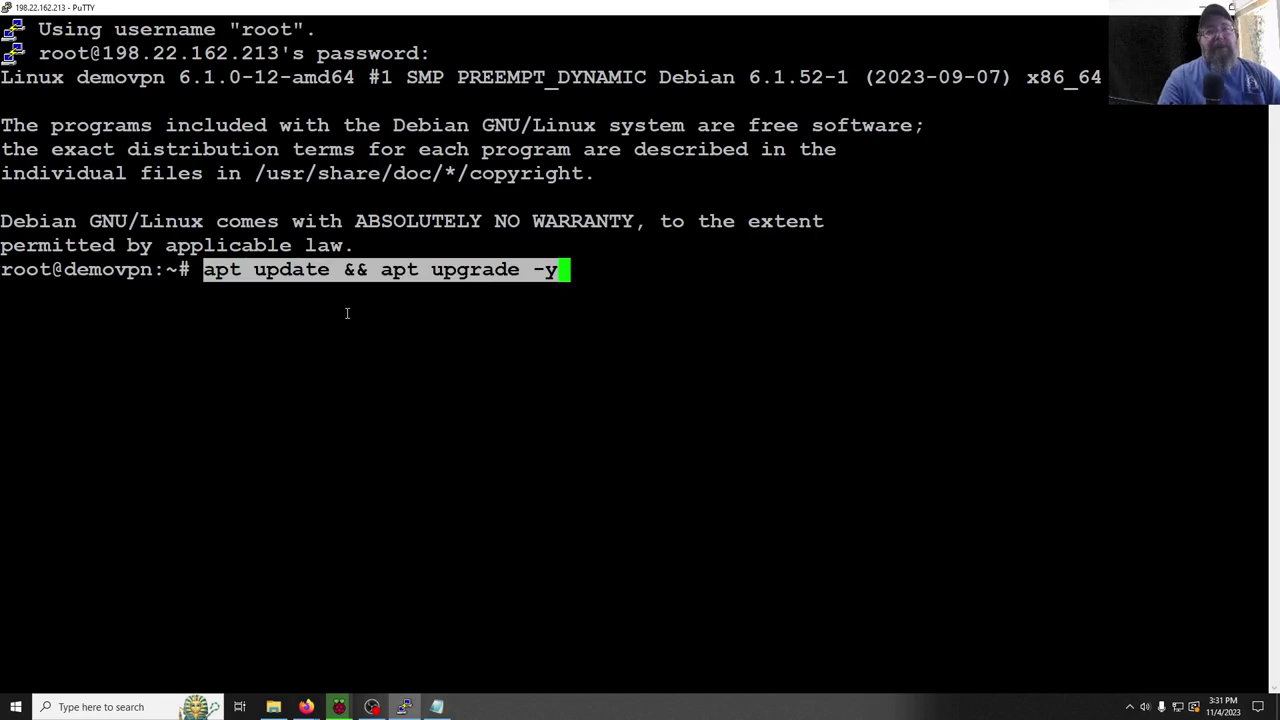
pyautogui.press('Return')
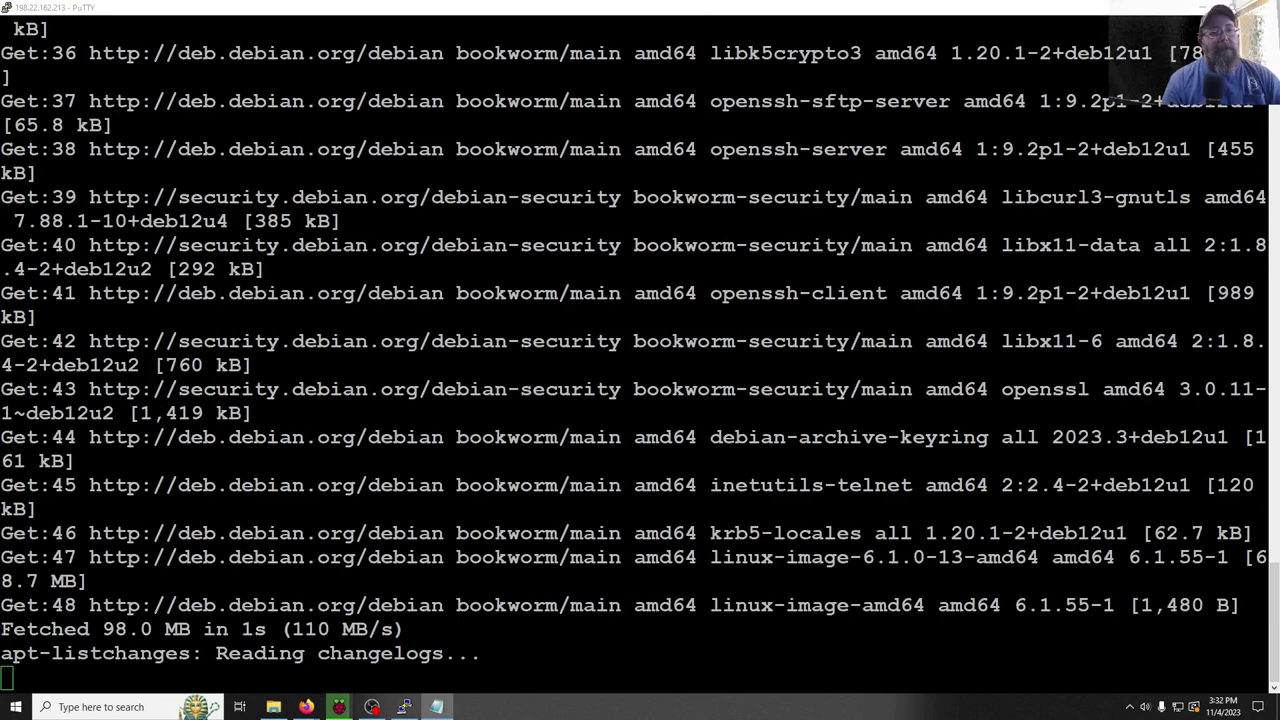
pyautogui.click(646, 672)
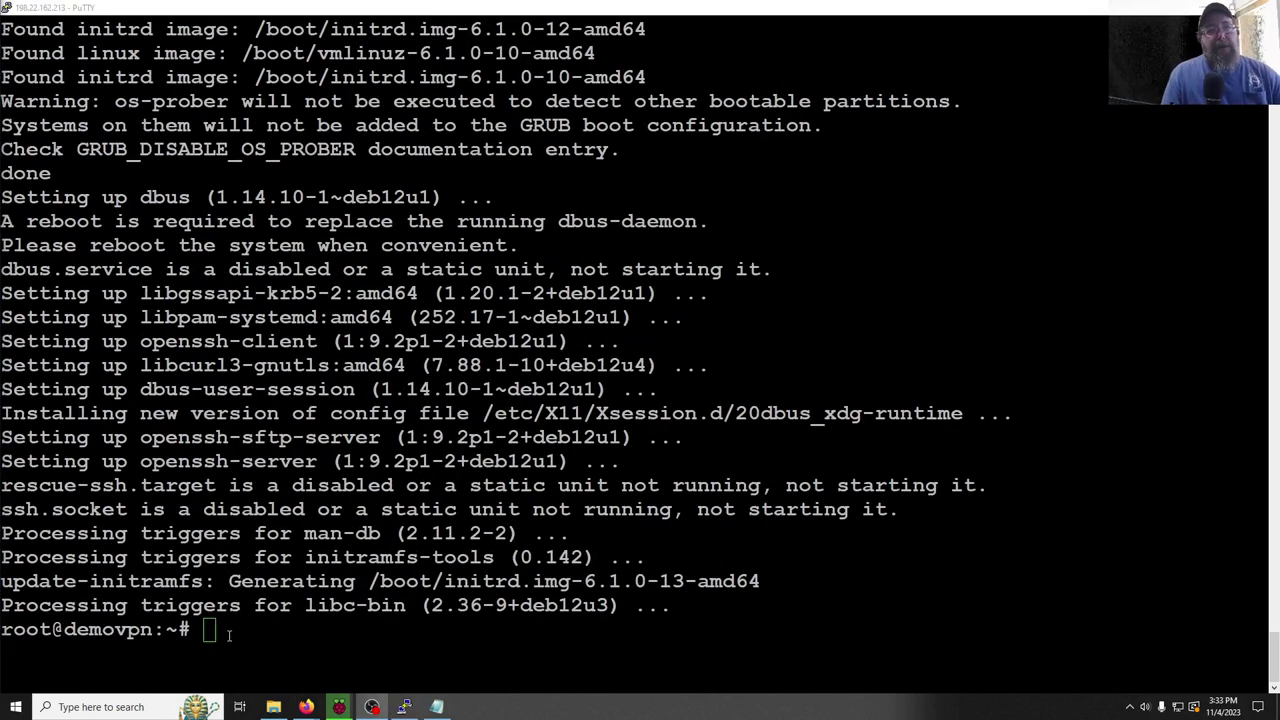
# Look back through the upgrade output and restart the server with the reboot command
pyautogui.scroll(20, 229, 584)
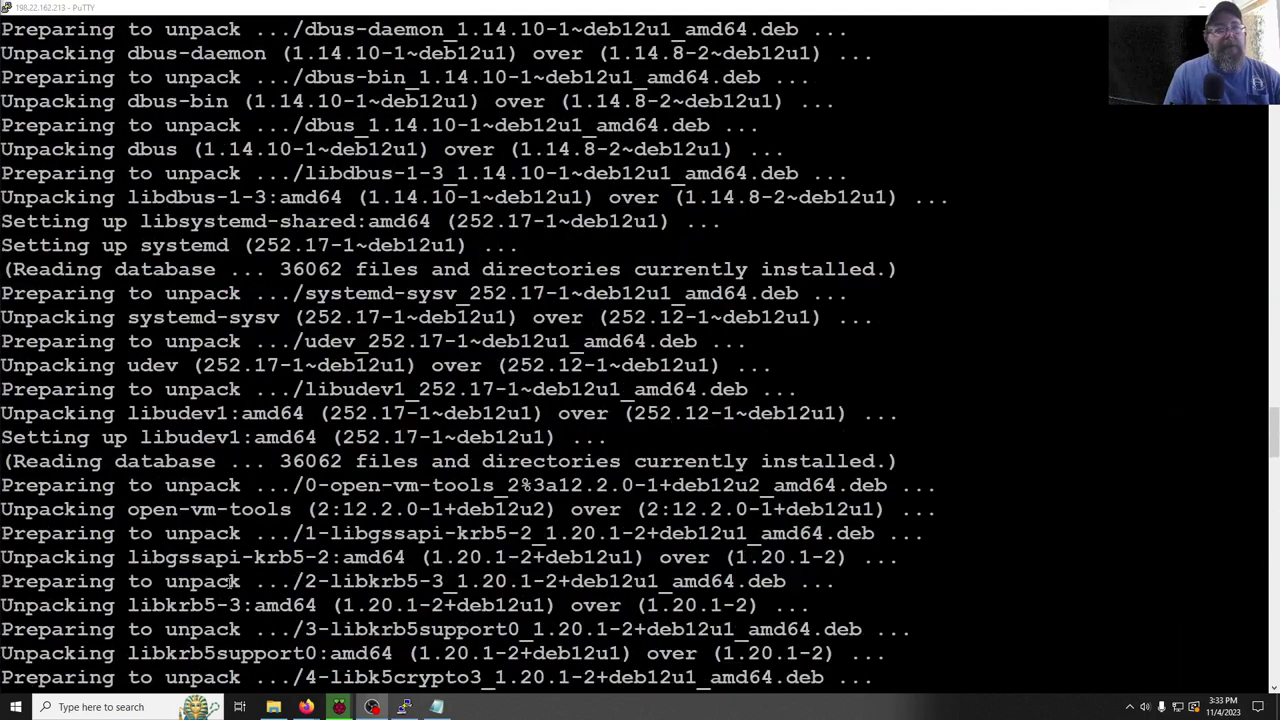
pyautogui.scroll(-20, 229, 584)
pyautogui.click(278, 644)
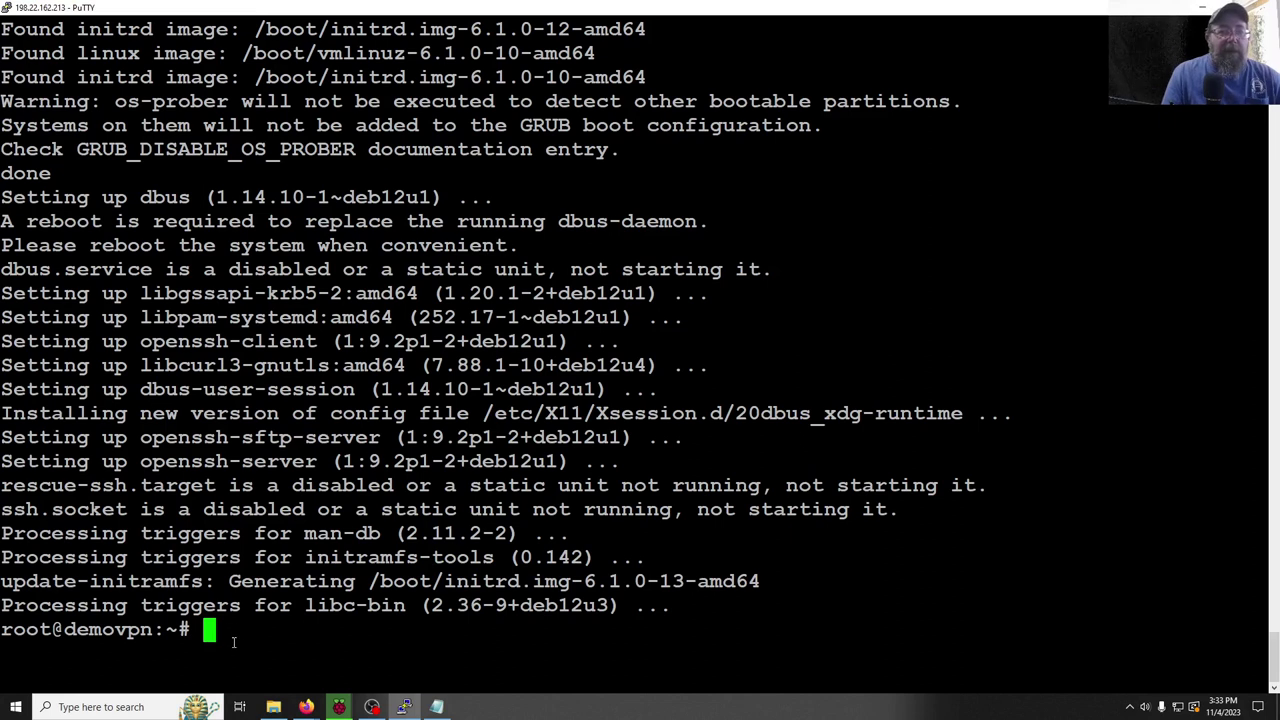
pyautogui.write('reboot')
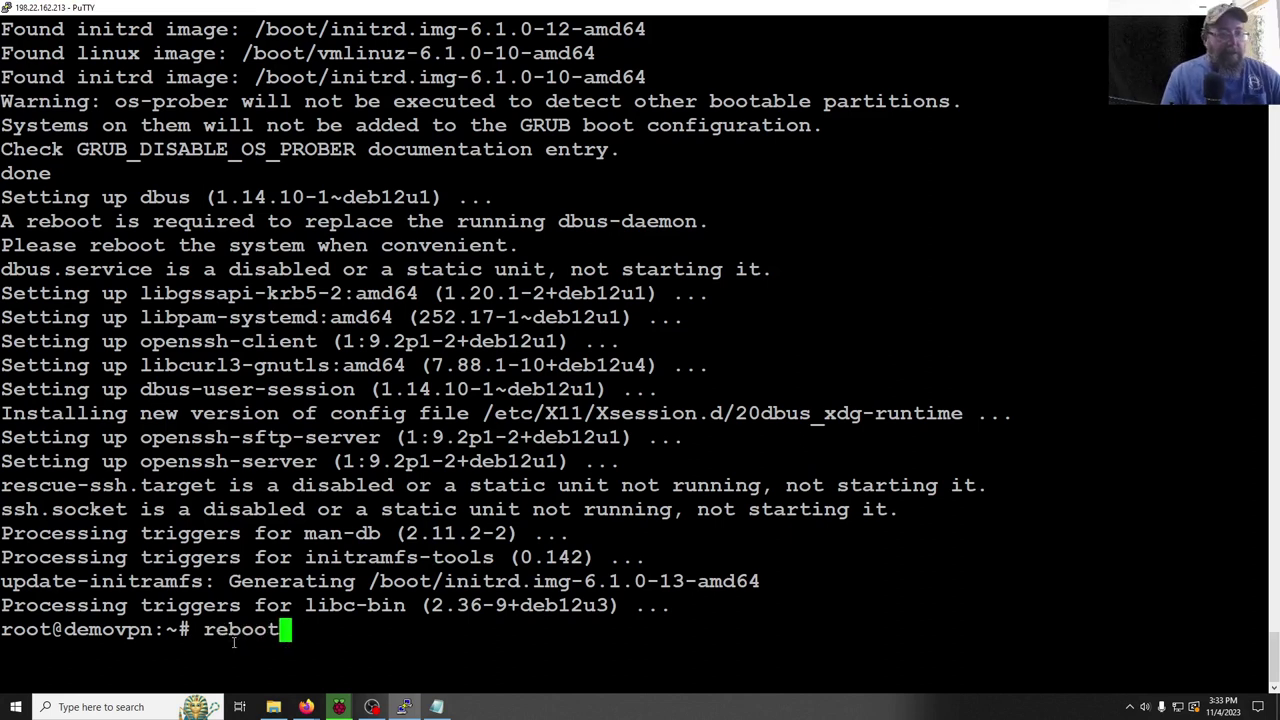
pyautogui.press('Return')
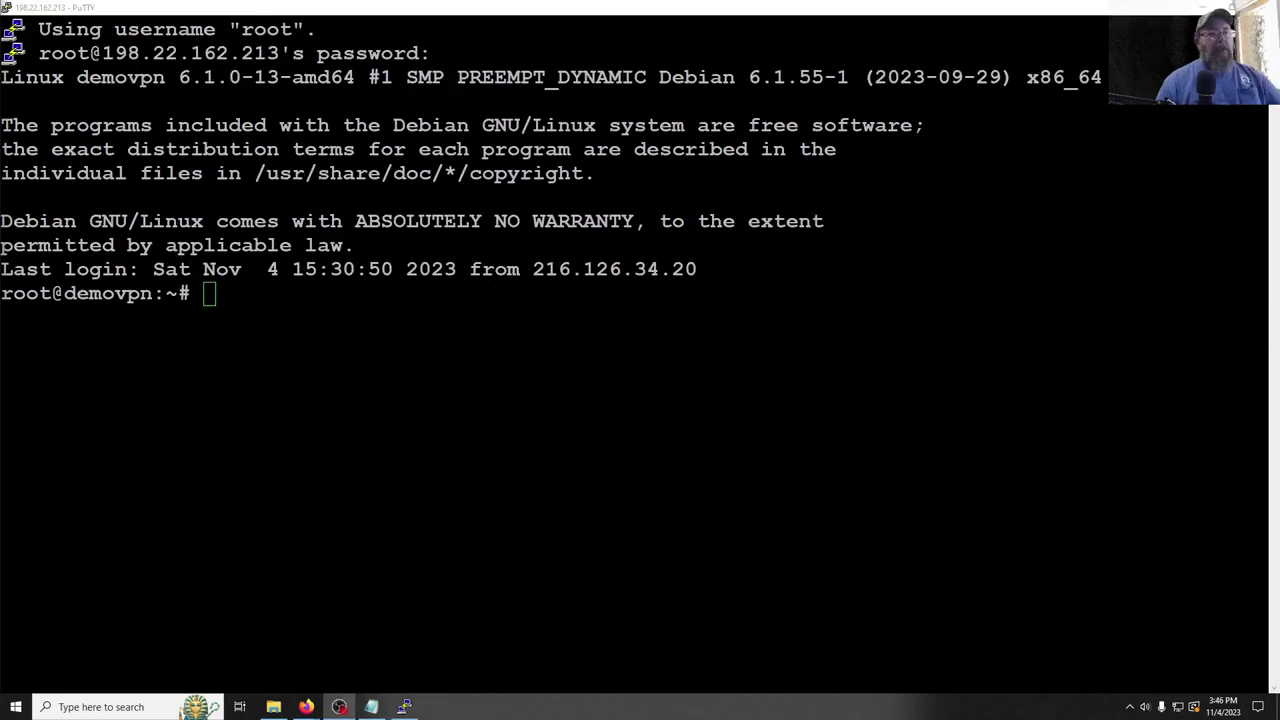
# Open /etc/sysctl.conf in the nano editor from the new root session
pyautogui.click(358, 395)
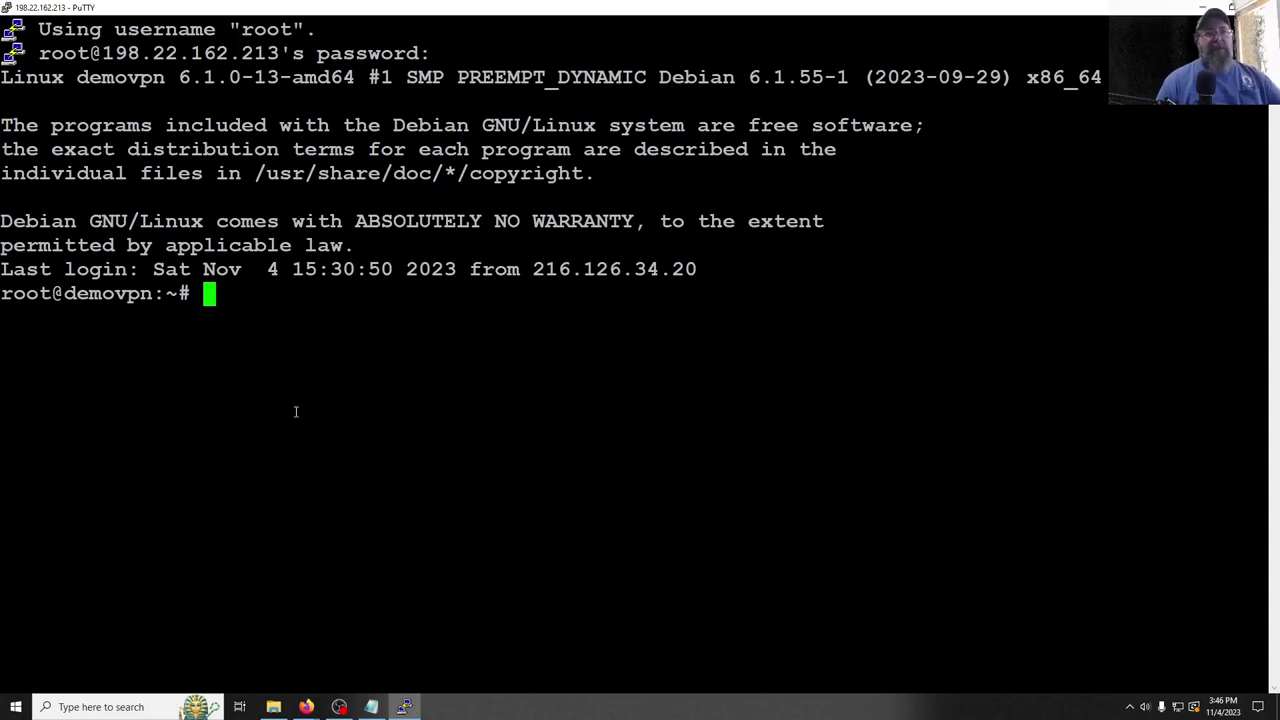
pyautogui.rightClick(302, 305)
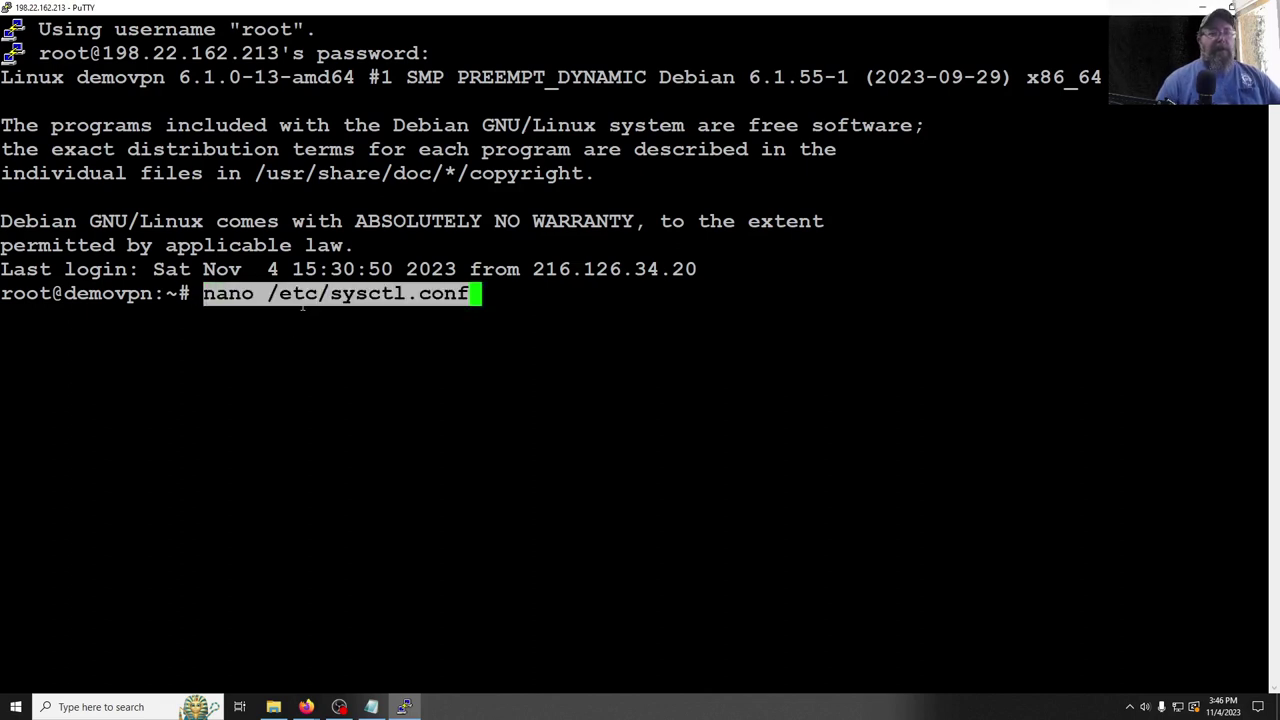
pyautogui.press('Return')
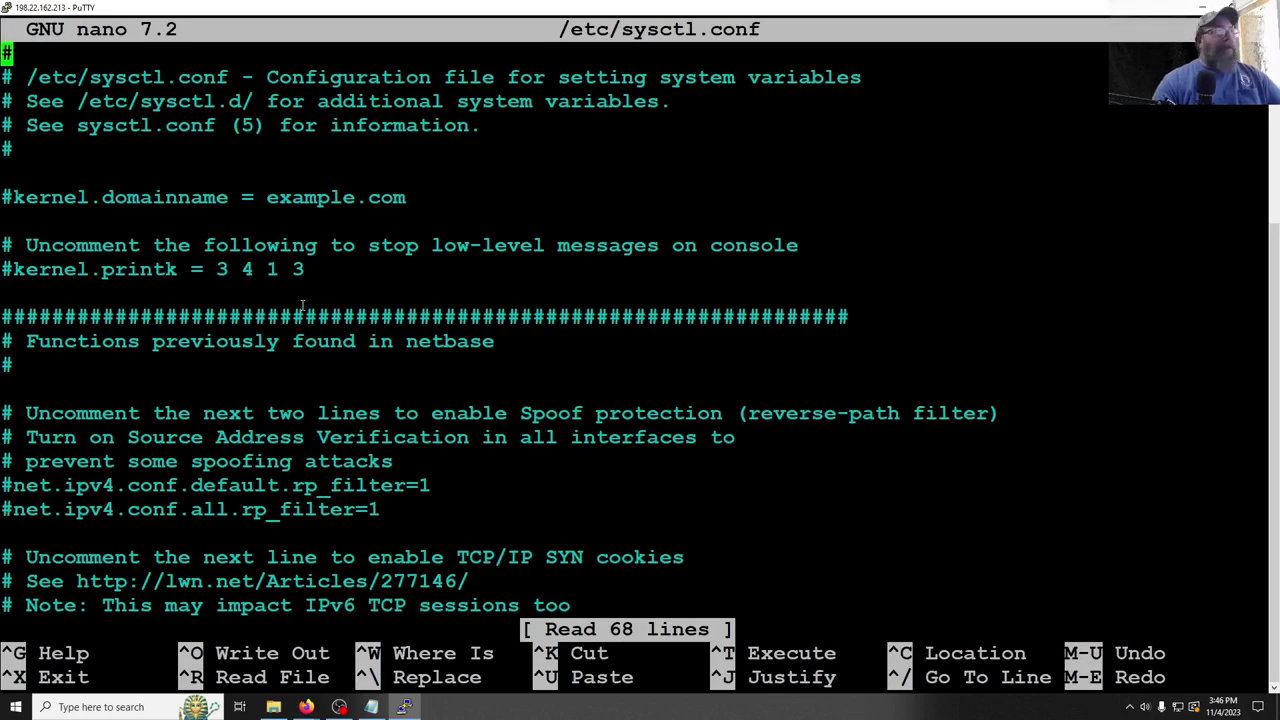
# Uncomment the net.ipv4.ip_forward=1 line in /etc/sysctl.conf to enable packet forwarding for IPv4
pyautogui.press('Down')
pyautogui.press('Down')
pyautogui.press('Down')
pyautogui.press('Down')
pyautogui.press('Down')
pyautogui.press('Down')
pyautogui.press('Down')
pyautogui.press('Down')
pyautogui.press('Down')
pyautogui.press('Down')
pyautogui.press('Down')
pyautogui.press('Down')
pyautogui.press('Down')
pyautogui.press('Down')
pyautogui.press('Down')
pyautogui.press('Down')
pyautogui.press('Down')
pyautogui.press('Down')
pyautogui.press('Down')
pyautogui.press('Down')
pyautogui.press('Down')
pyautogui.press('Down')
pyautogui.press('Down')
pyautogui.press('Down')
pyautogui.press('Down')
pyautogui.press('Down')
pyautogui.press('Down')
pyautogui.press('Down')
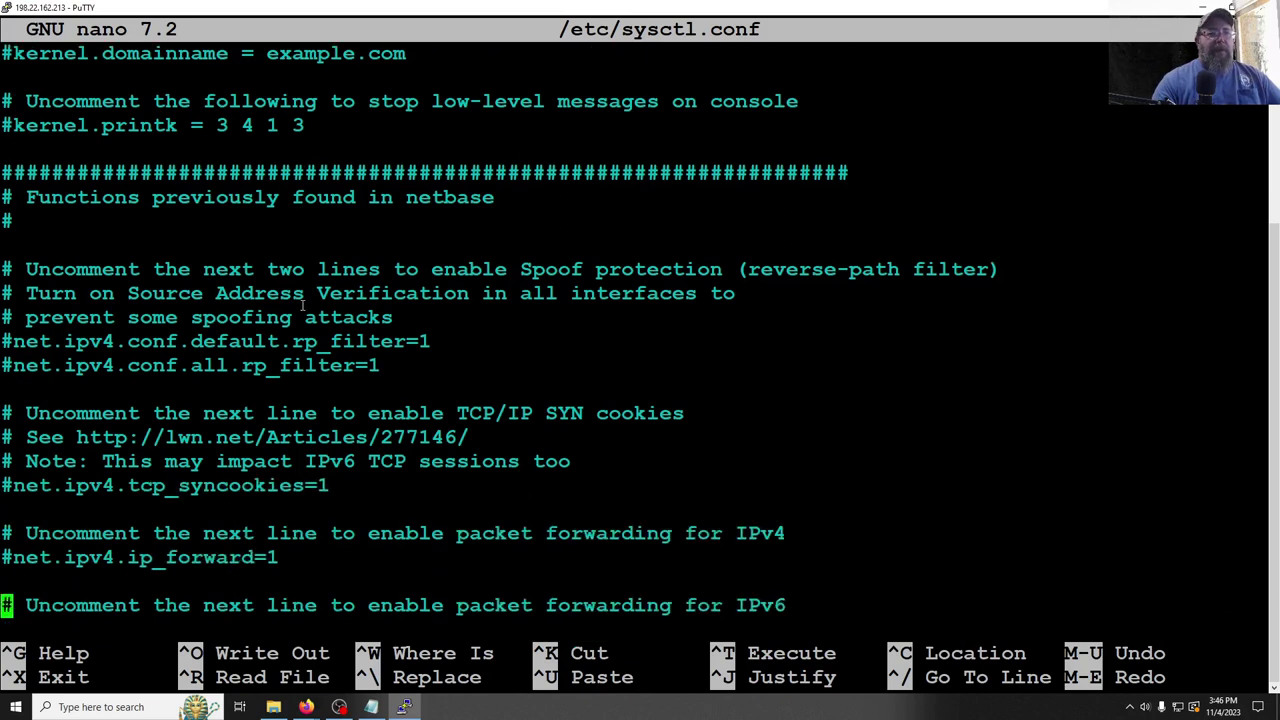
pyautogui.press('Up')
pyautogui.press('Up')
pyautogui.press('Right')
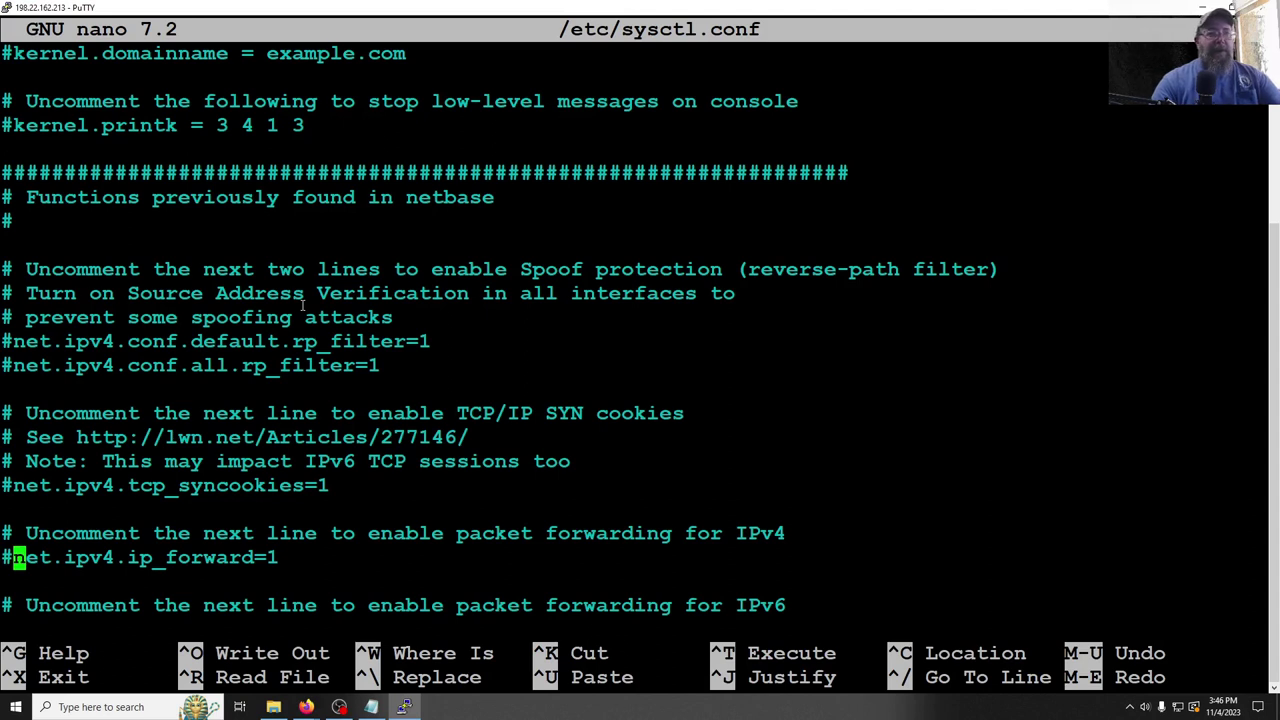
pyautogui.press('BackSpace')
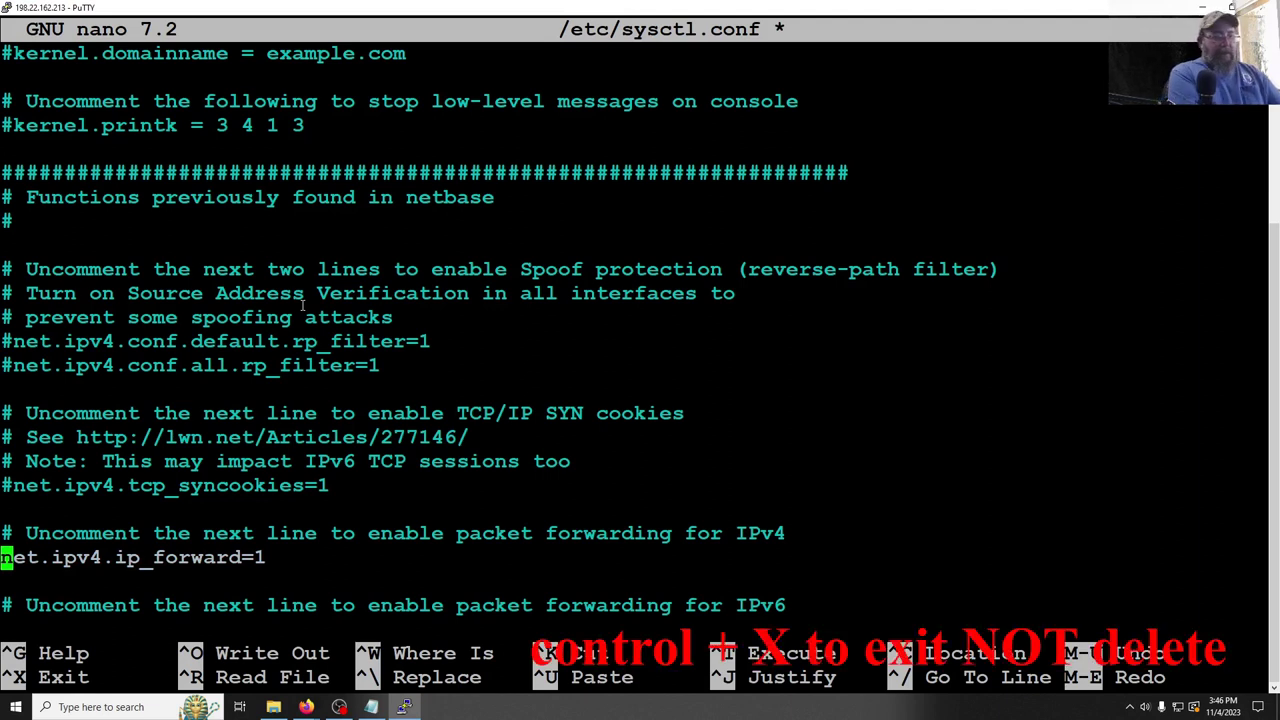
# Save the changes to /etc/sysctl.conf under the same file name and exit nano
pyautogui.hotkey('ctrl', 'x')
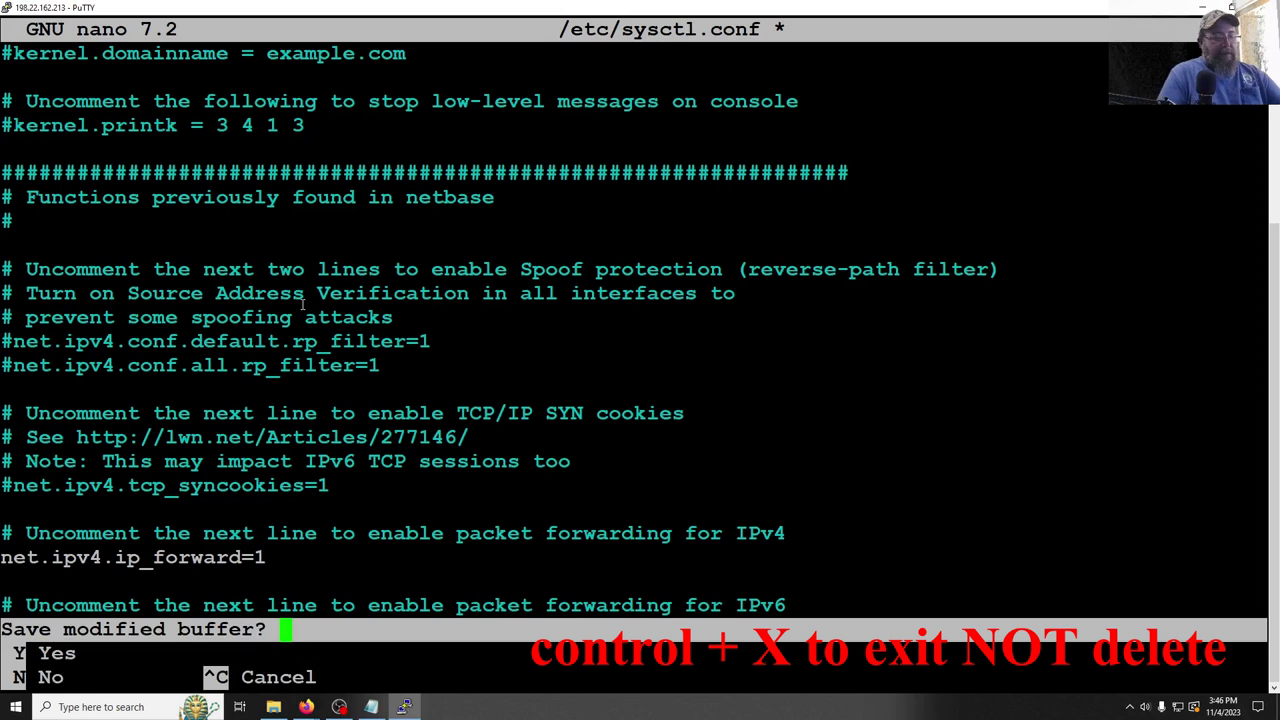
pyautogui.press('y')
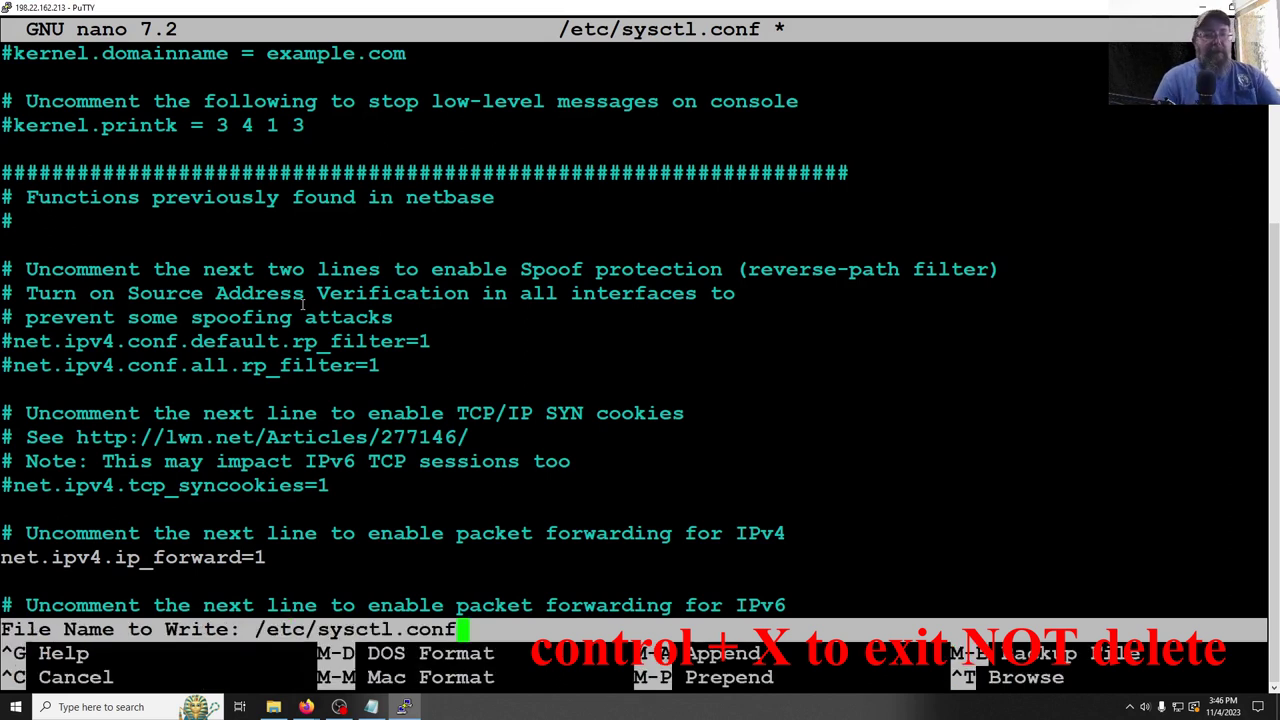
pyautogui.press('Return')
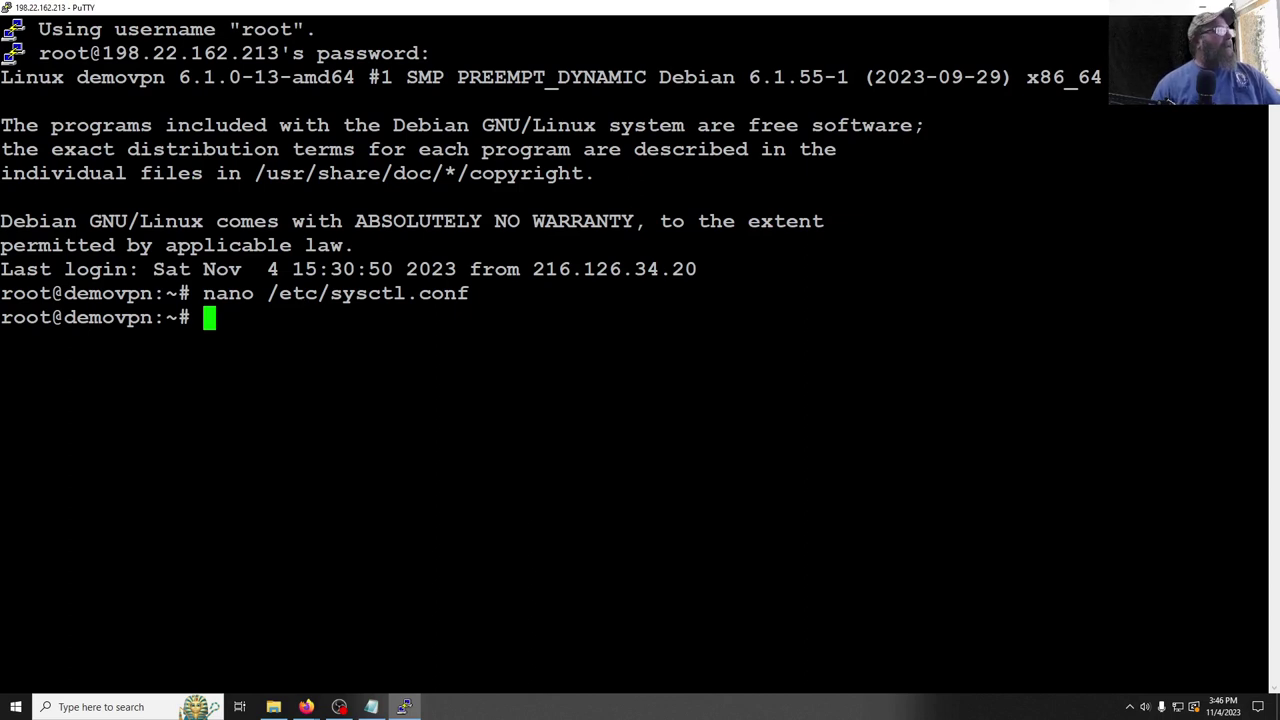
# Apply the edited kernel settings on demovpn by running "sysctl -p"
pyautogui.hotkey('alt', 'Tab')
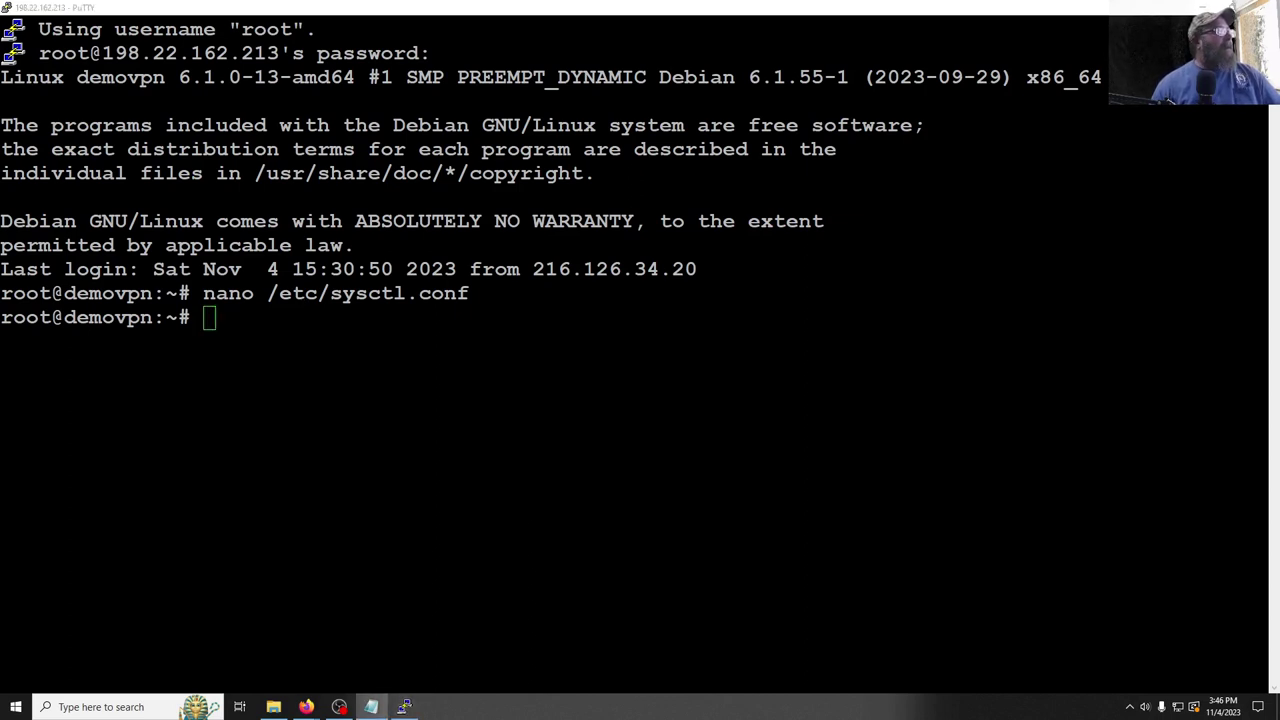
pyautogui.click(240, 335)
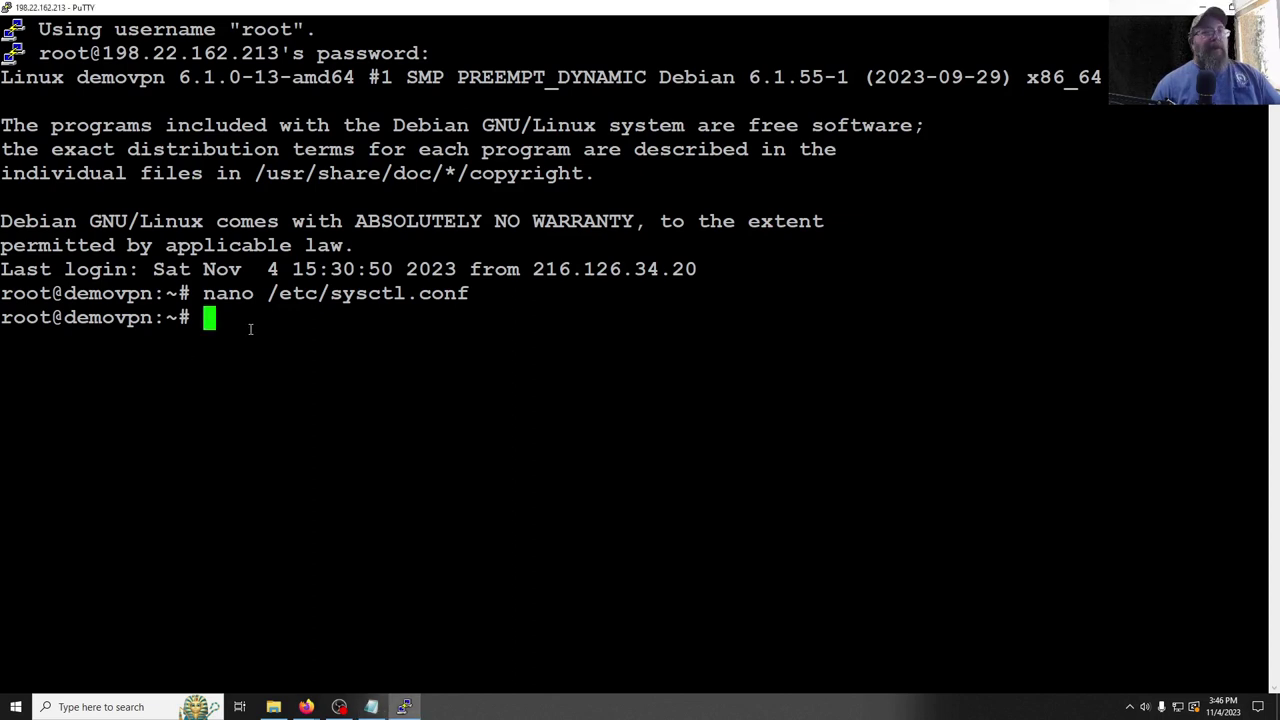
pyautogui.rightClick(250, 333)
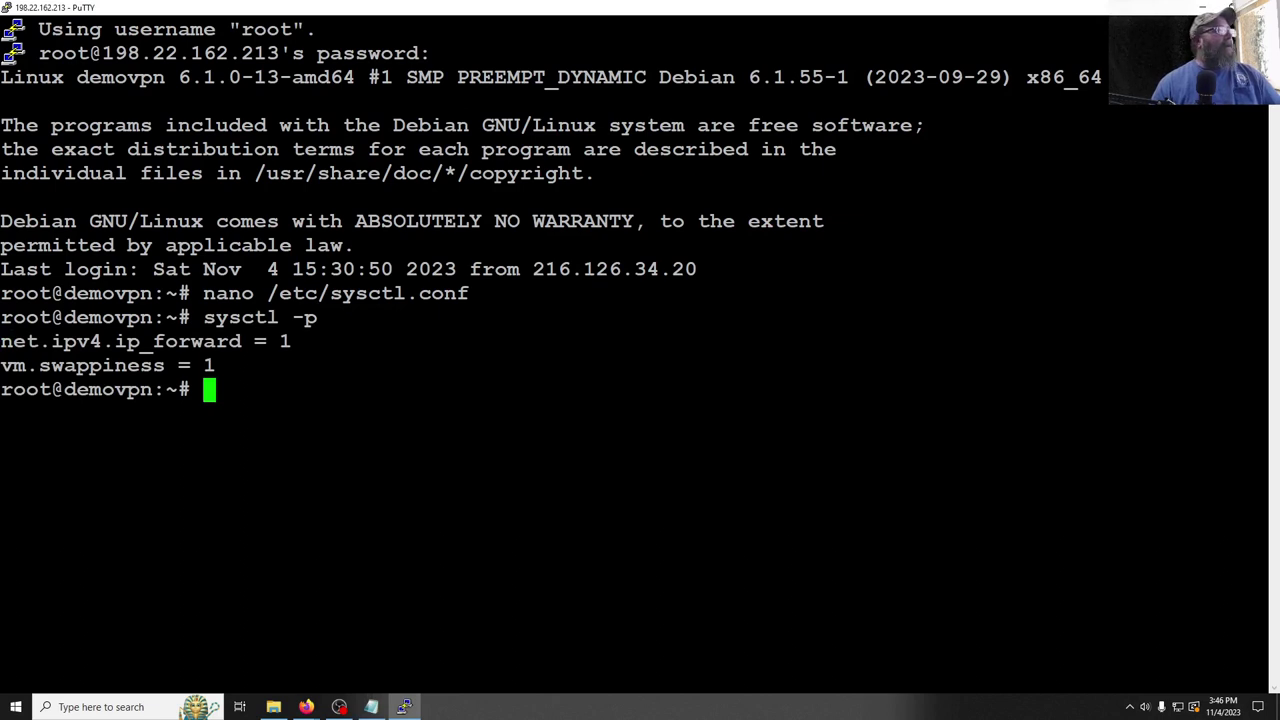
# Change the root session's working directory with "cd /etc/wireguard"
pyautogui.hotkey('alt', 'Tab')
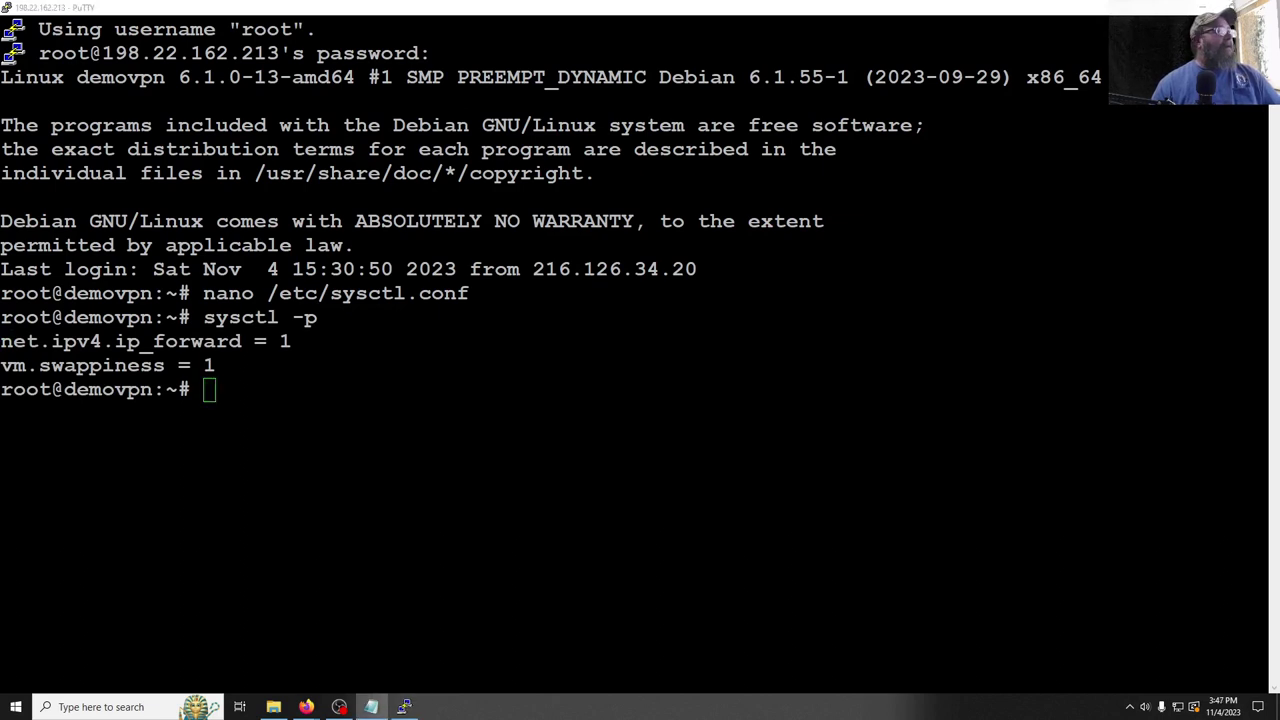
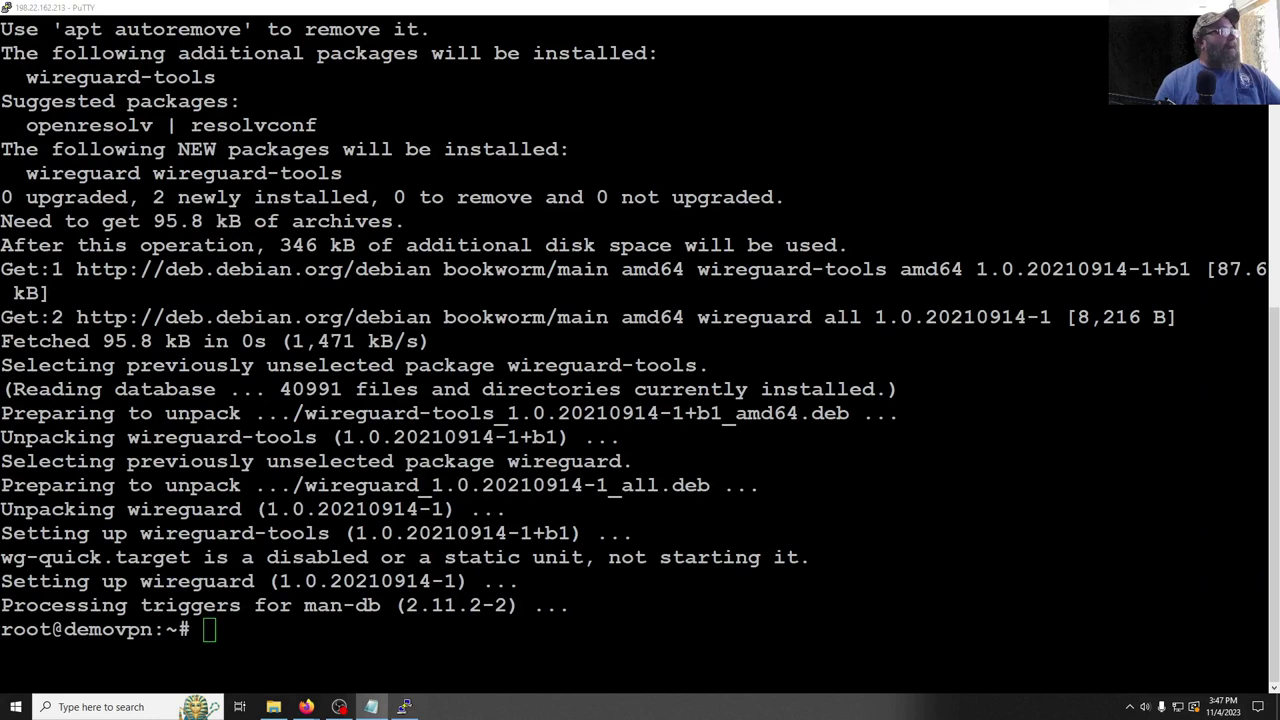
pyautogui.click(371, 662)
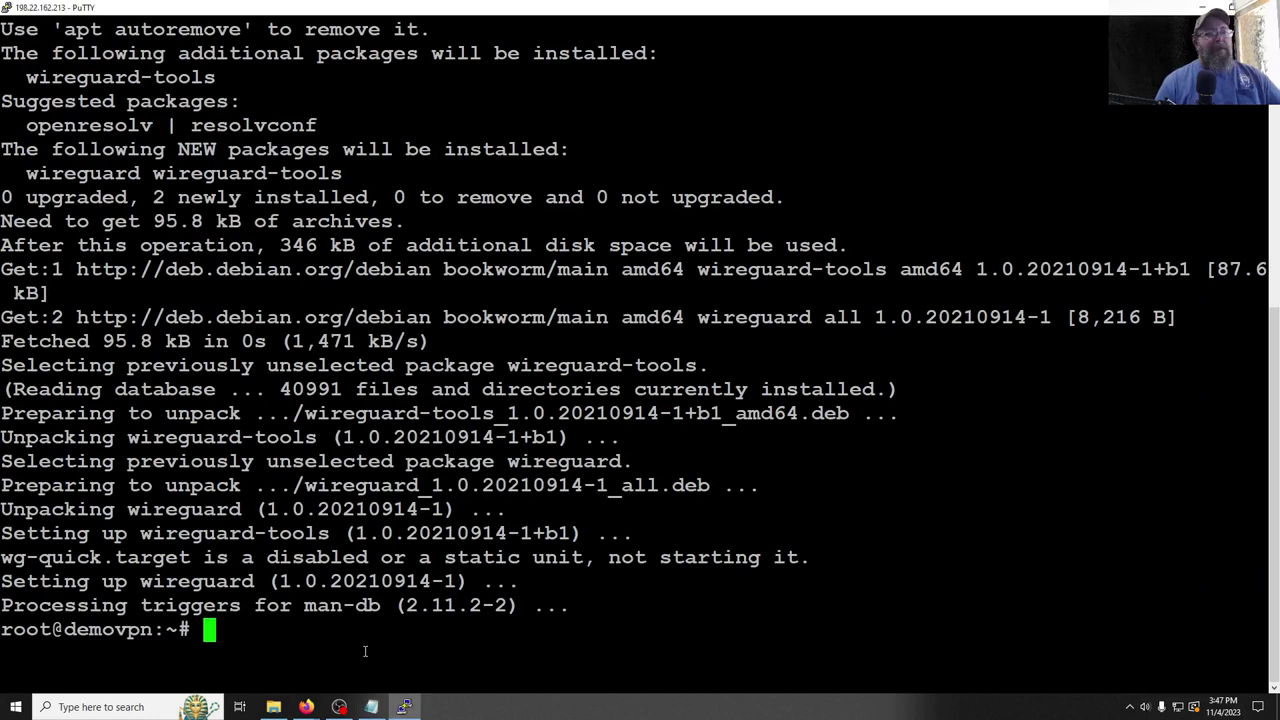
pyautogui.rightClick(363, 651)
pyautogui.press('Return')
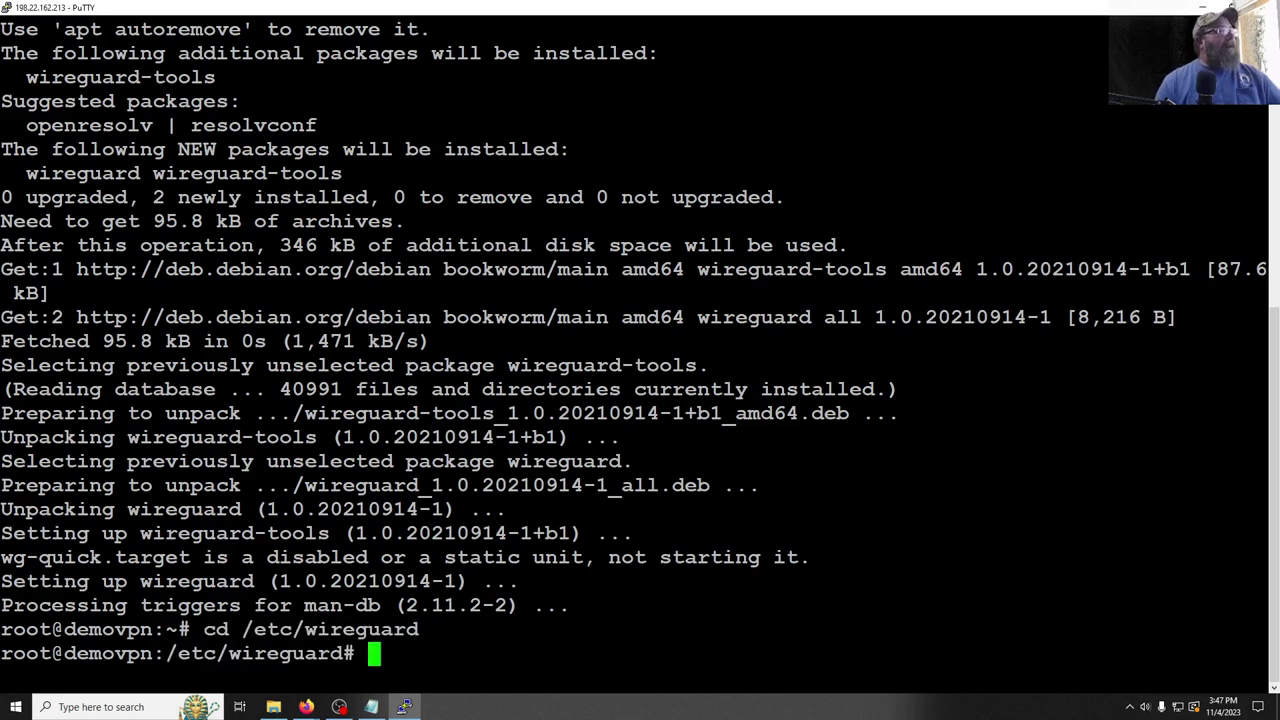
# Generate the server's WireGuard key pair with "umask 077; wg genkey | tee privatekey | wg pubkey > publickey"
pyautogui.hotkey('alt', 'Tab')
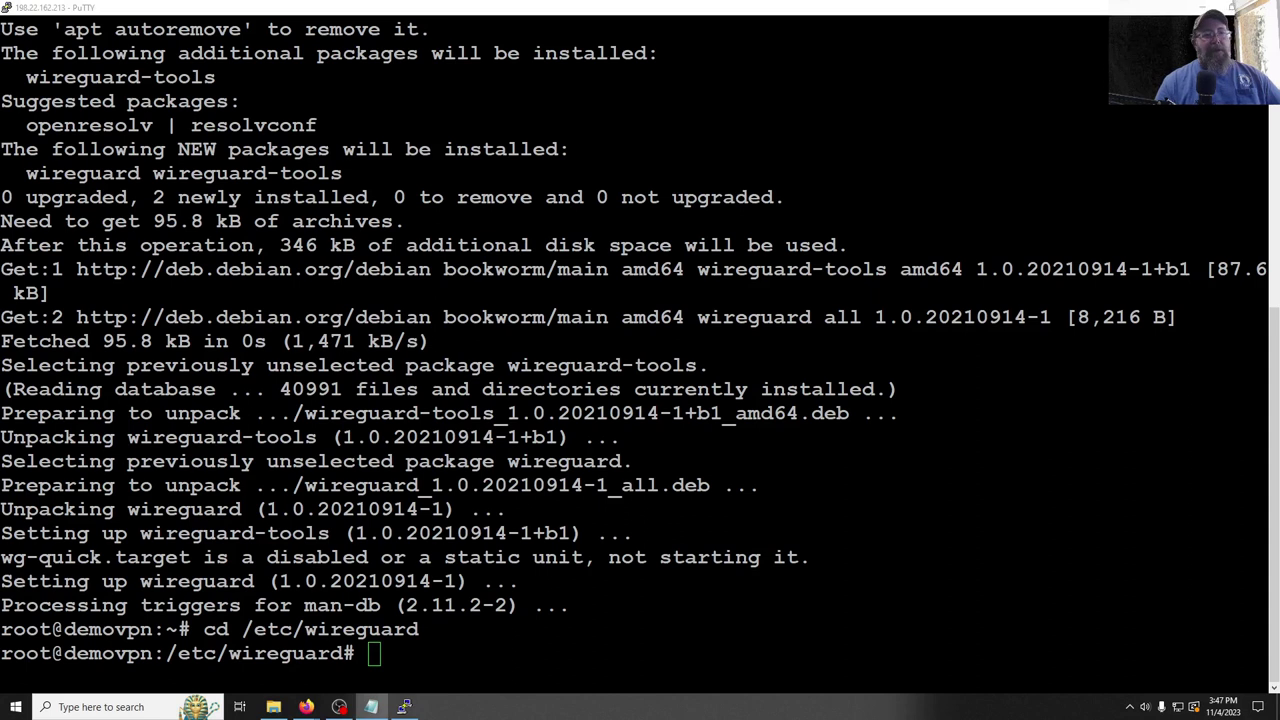
pyautogui.click(473, 657)
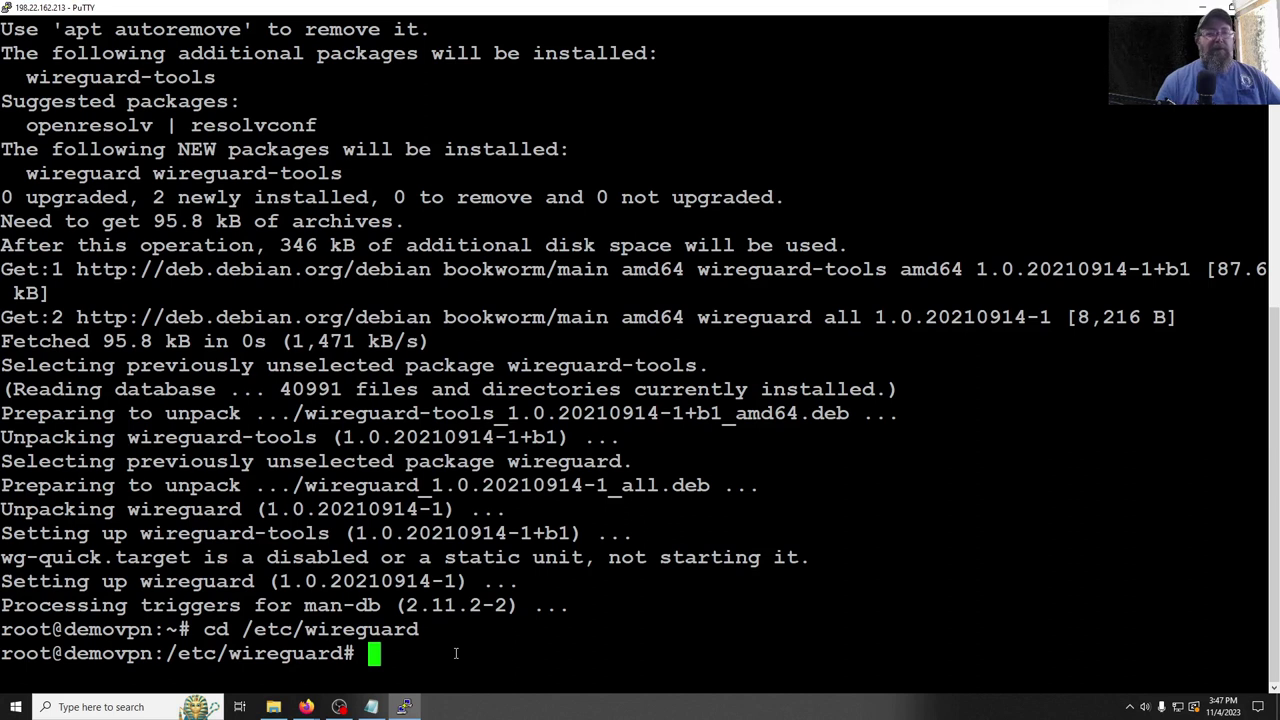
pyautogui.rightClick(455, 653)
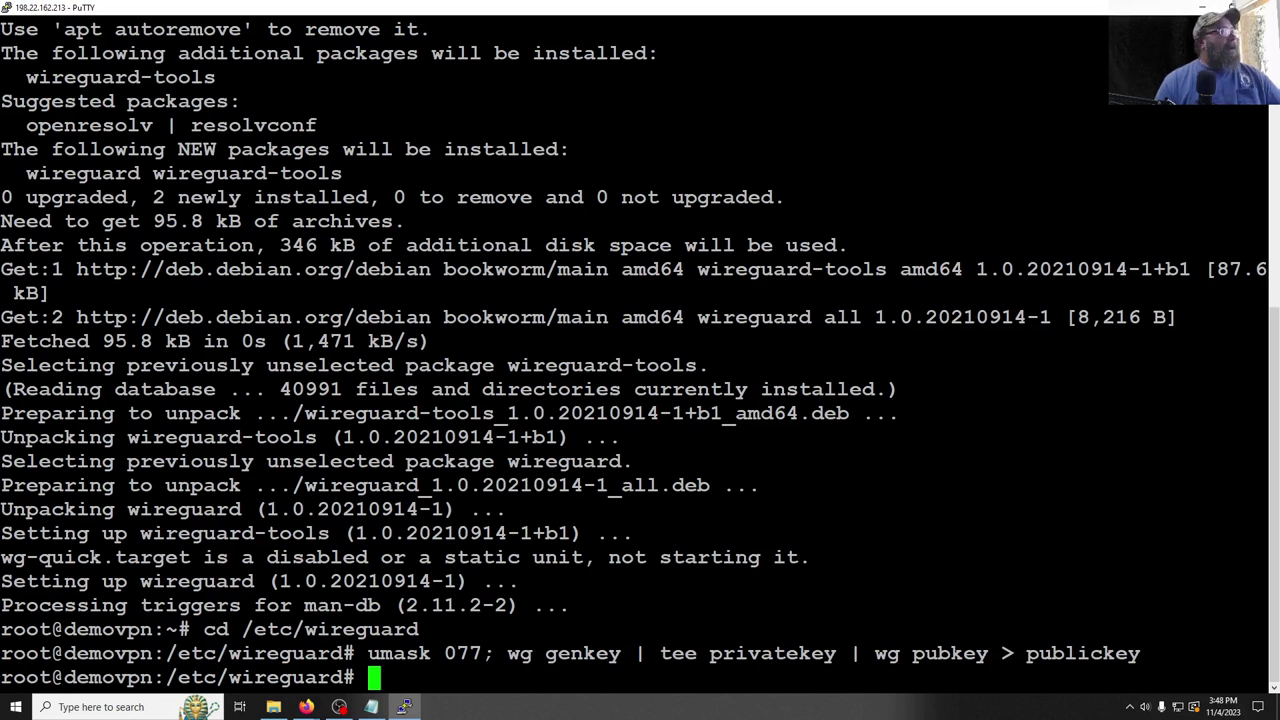
# Display the server's private key with "cat privatekey" and copy the key from the terminal
pyautogui.hotkey('alt', 'Tab')
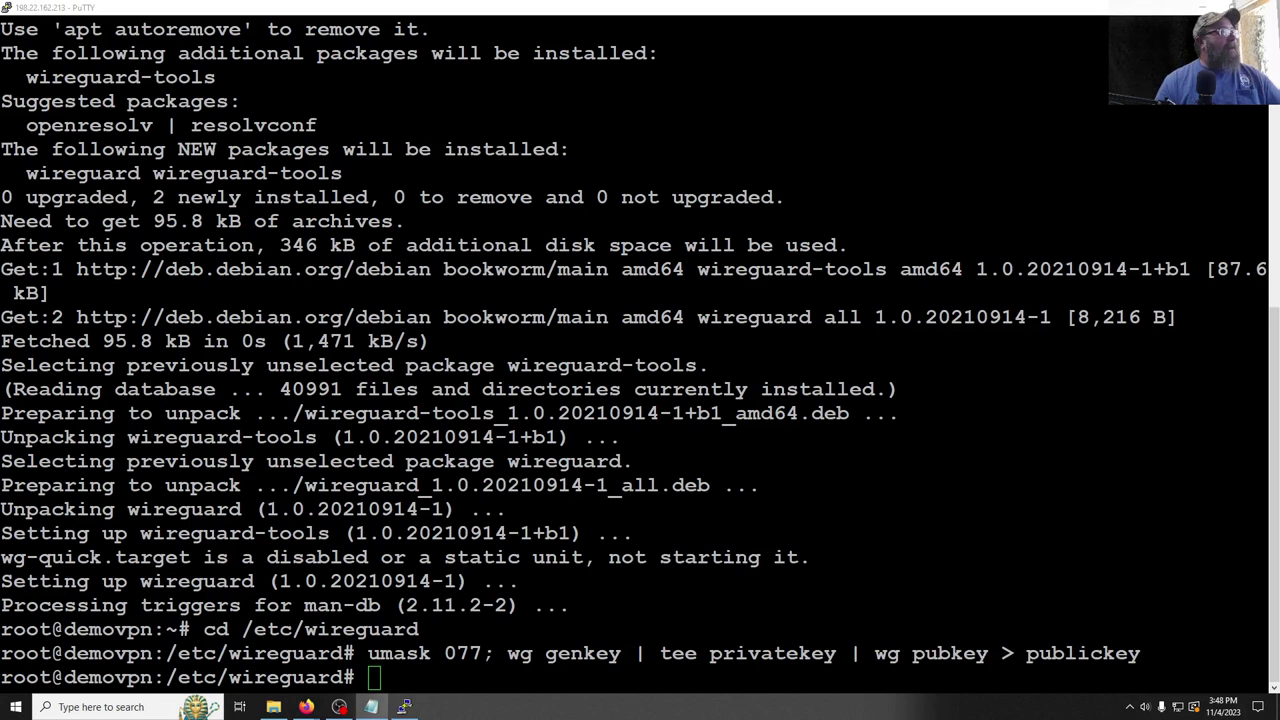
pyautogui.click(394, 680)
pyautogui.rightClick(394, 680)
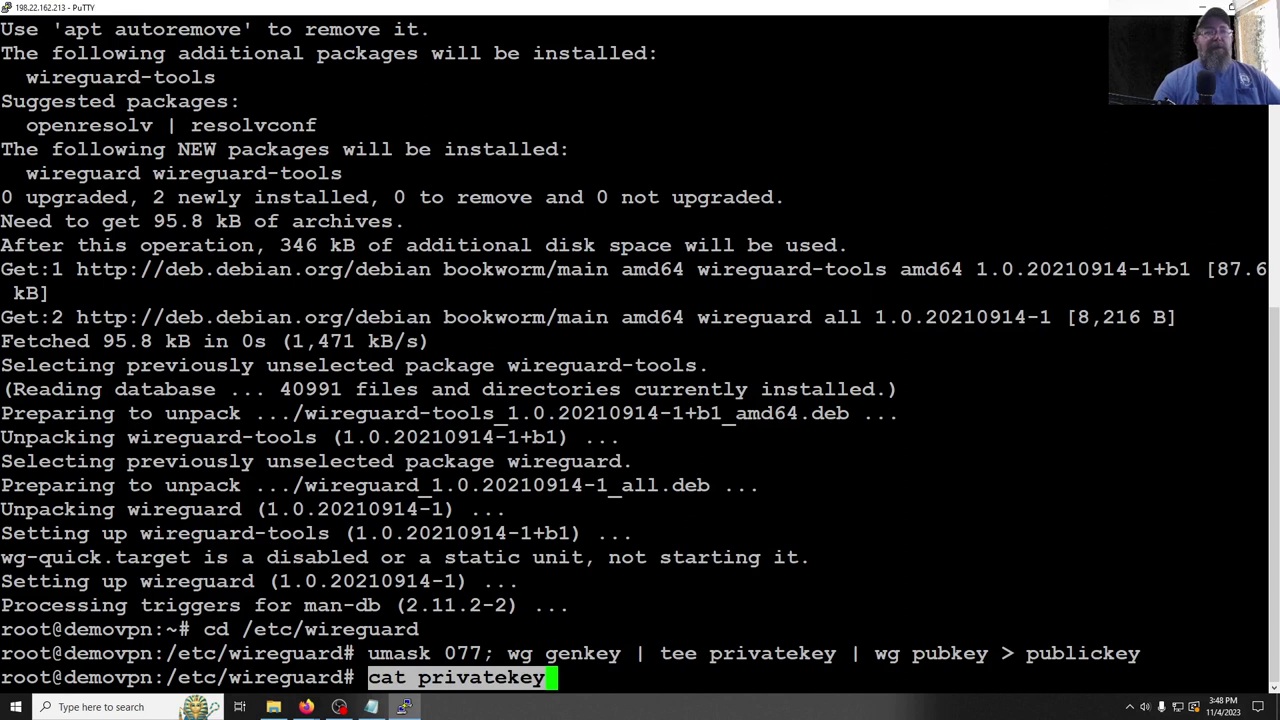
pyautogui.press('Return')
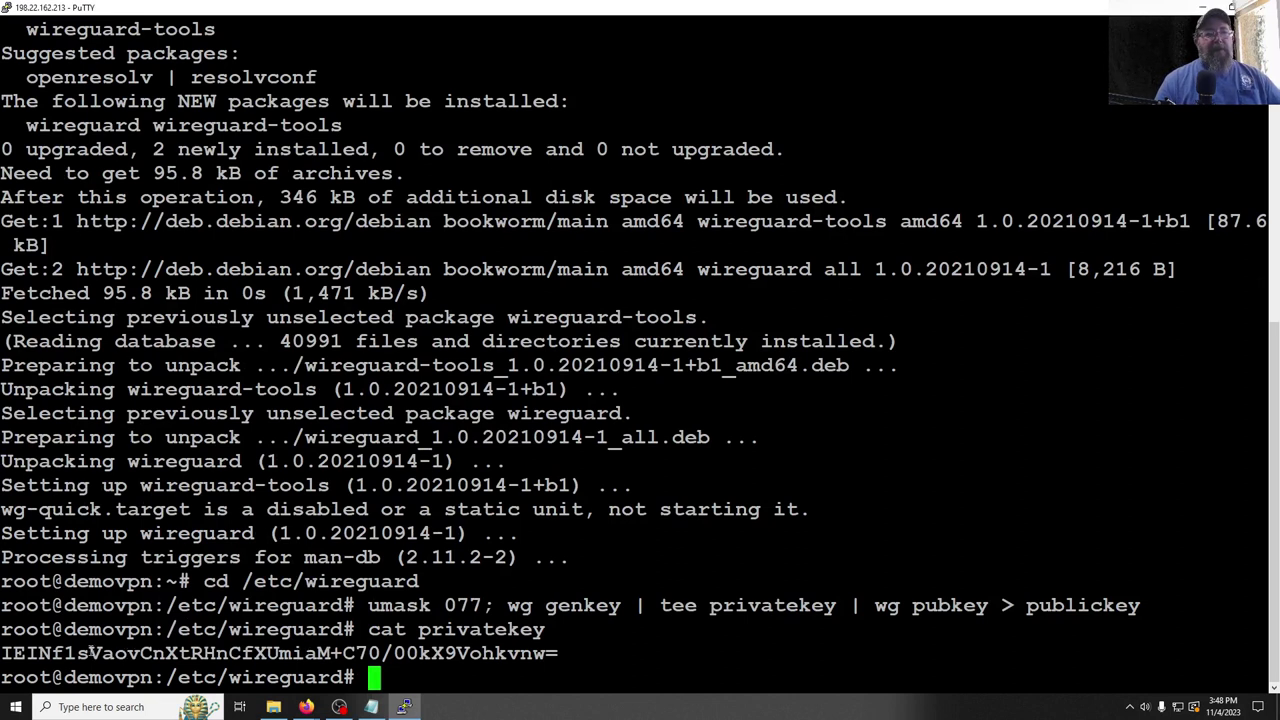
pyautogui.moveTo(3, 652); pyautogui.dragTo(550, 660)
pyautogui.hotkey('ctrl', 'c')
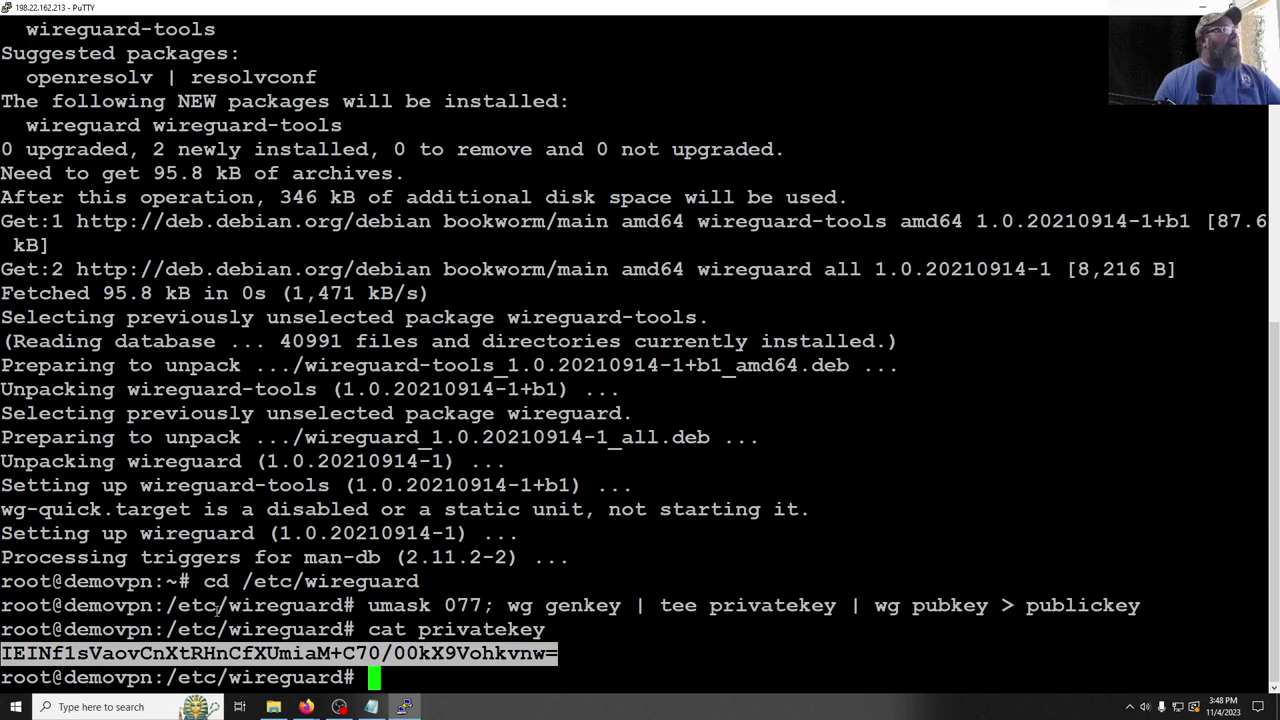
# Open /etc/wireguard/wg0.conf in nano and paste the [Interface] template with a private key, address 10.10.10.1/24, ListenPort 51820, and the eth0 iptables PostUp/PostDown rules
pyautogui.hotkey('alt', 'Tab')
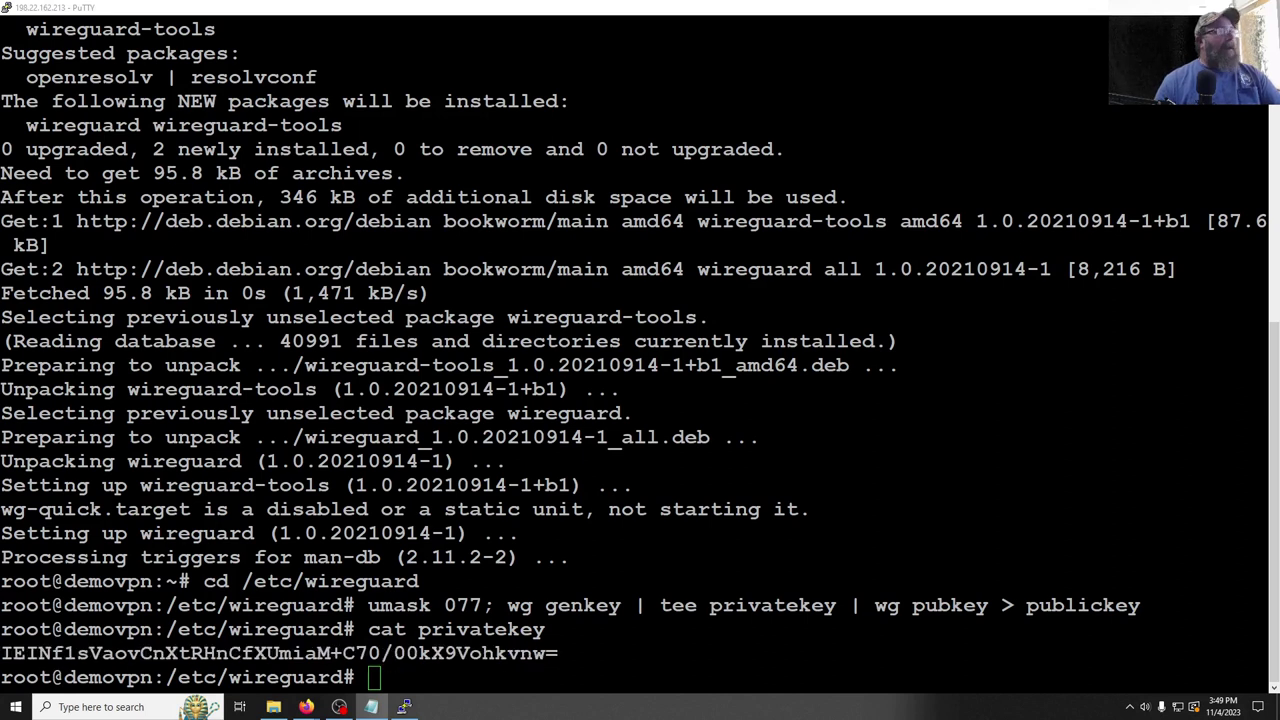
pyautogui.click(587, 677)
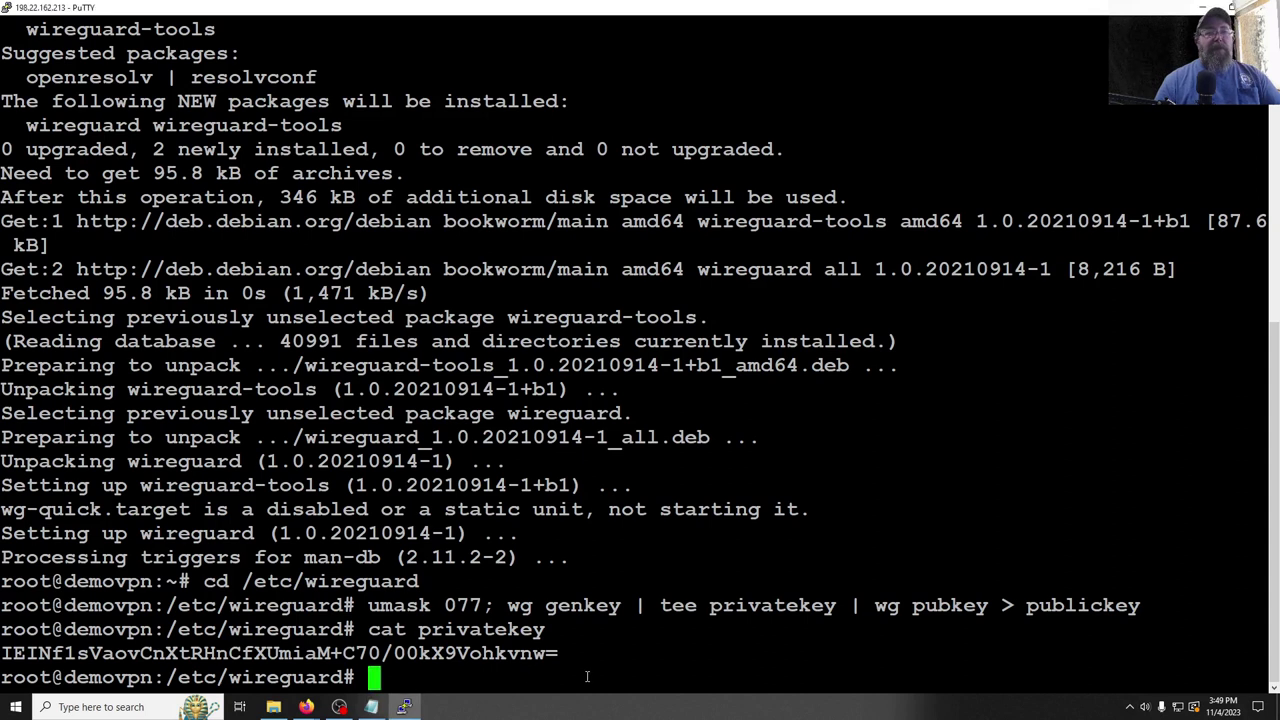
pyautogui.rightClick(587, 677)
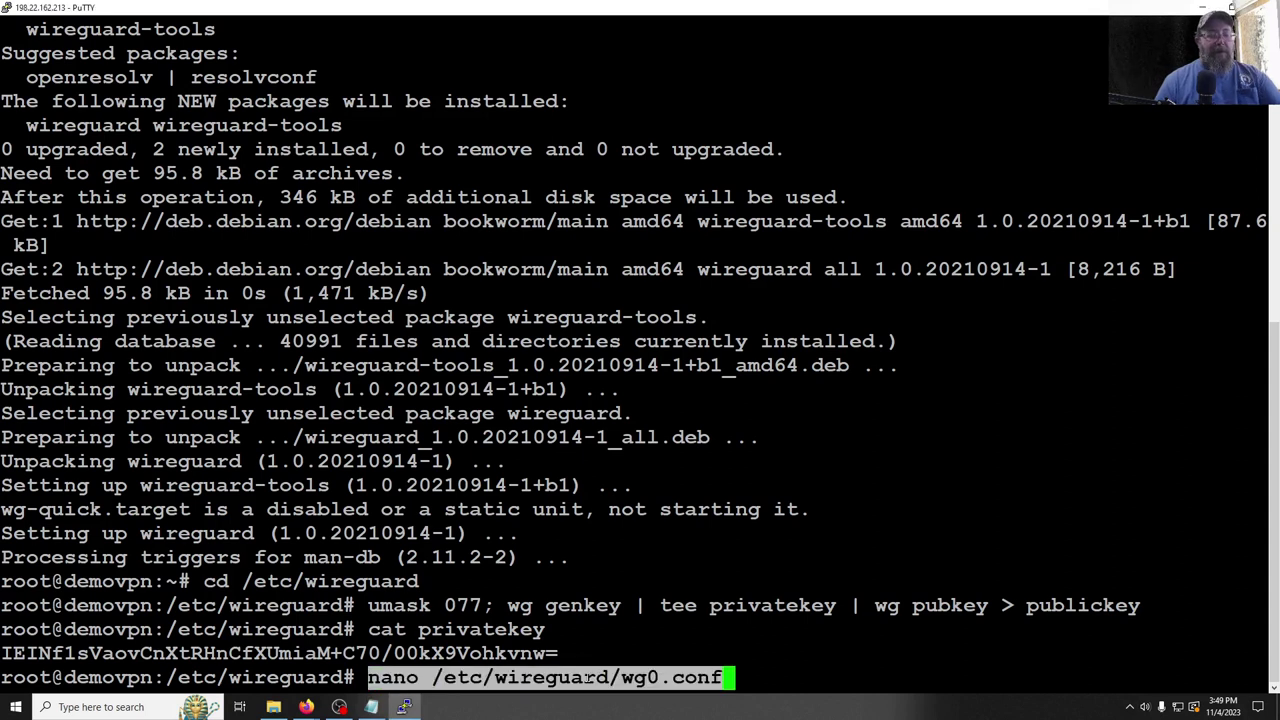
pyautogui.press('Return')
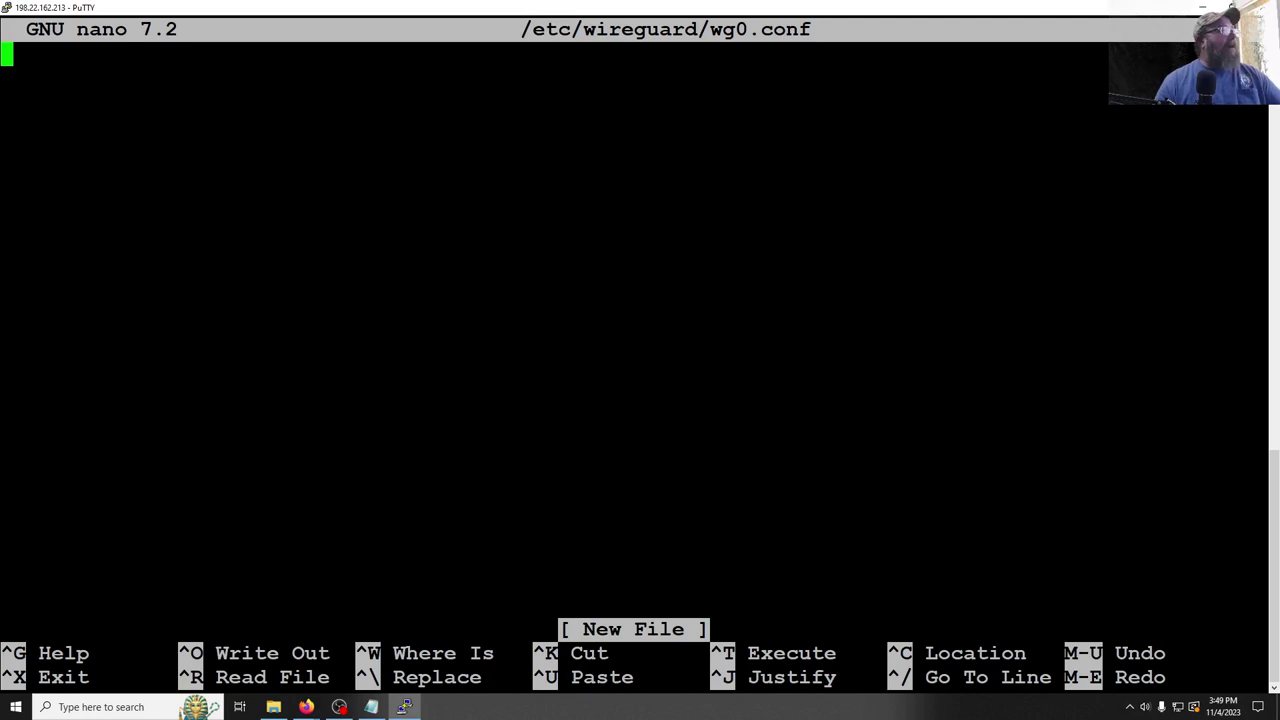
pyautogui.rightClick(170, 202)
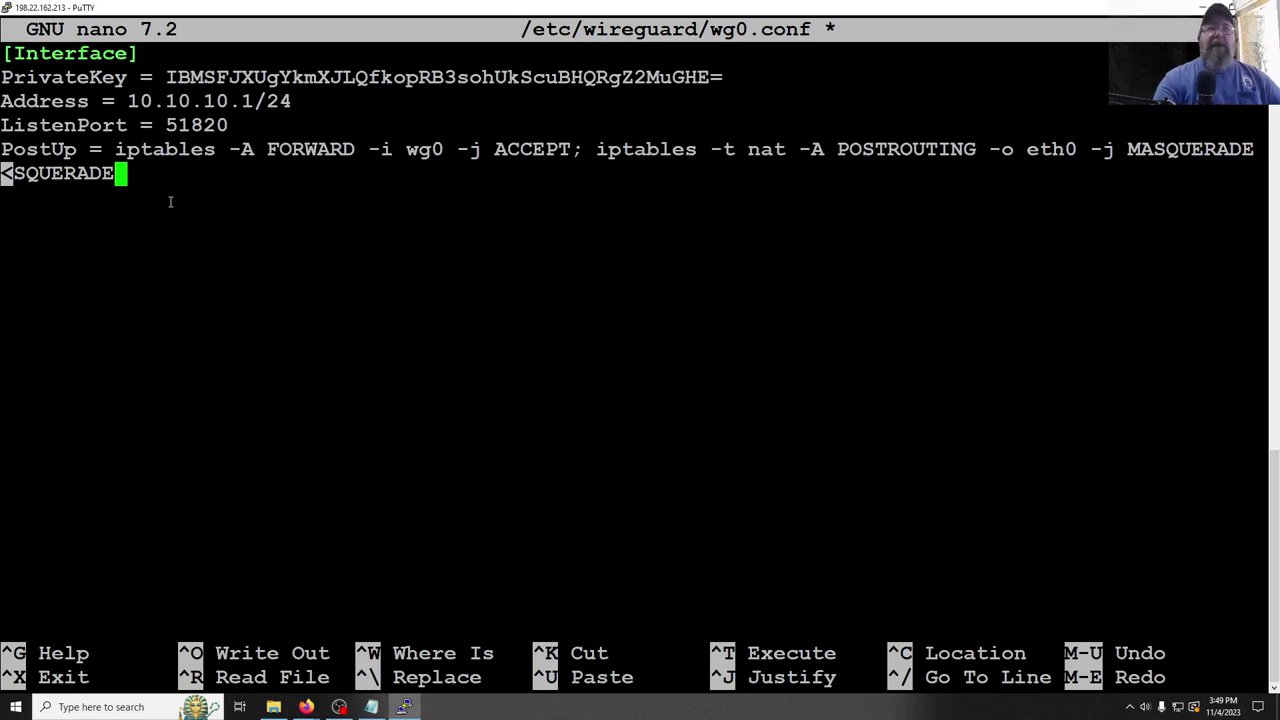
# Replace the template's PrivateKey value in wg0.conf with the server's newly generated private key
pyautogui.press('Up')
pyautogui.press('Up')
pyautogui.press('Up')
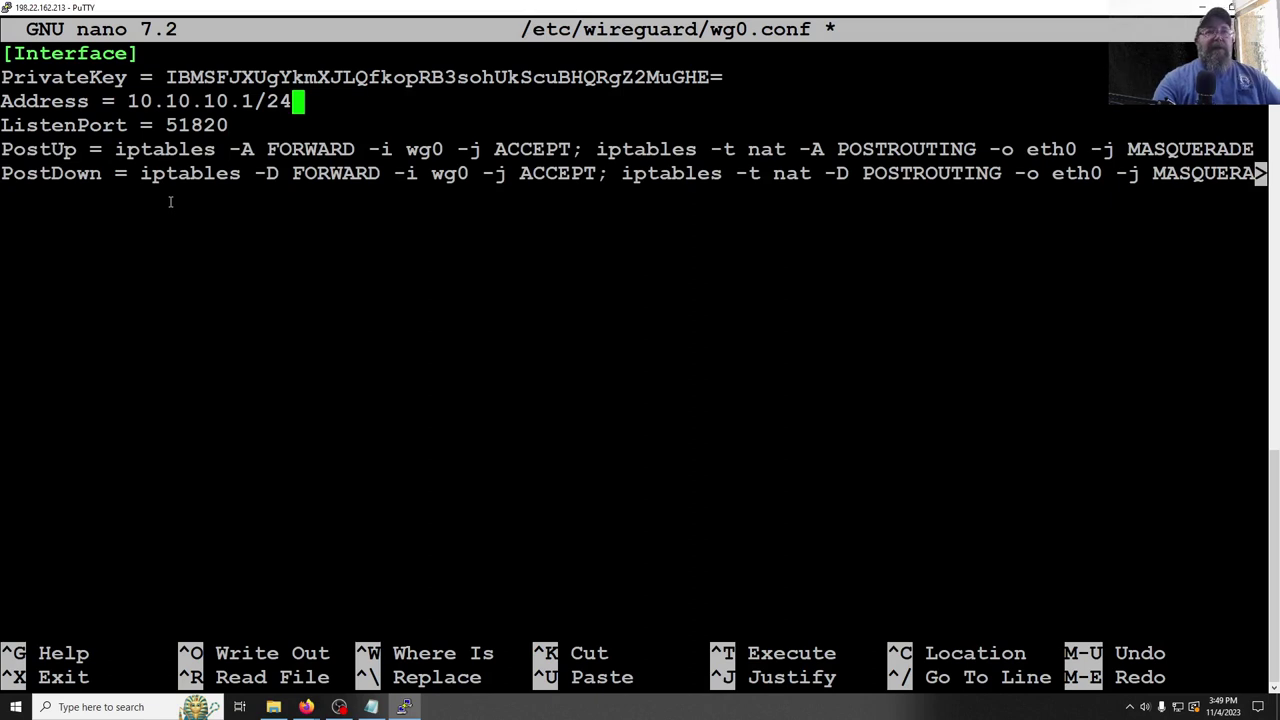
pyautogui.press('Up')
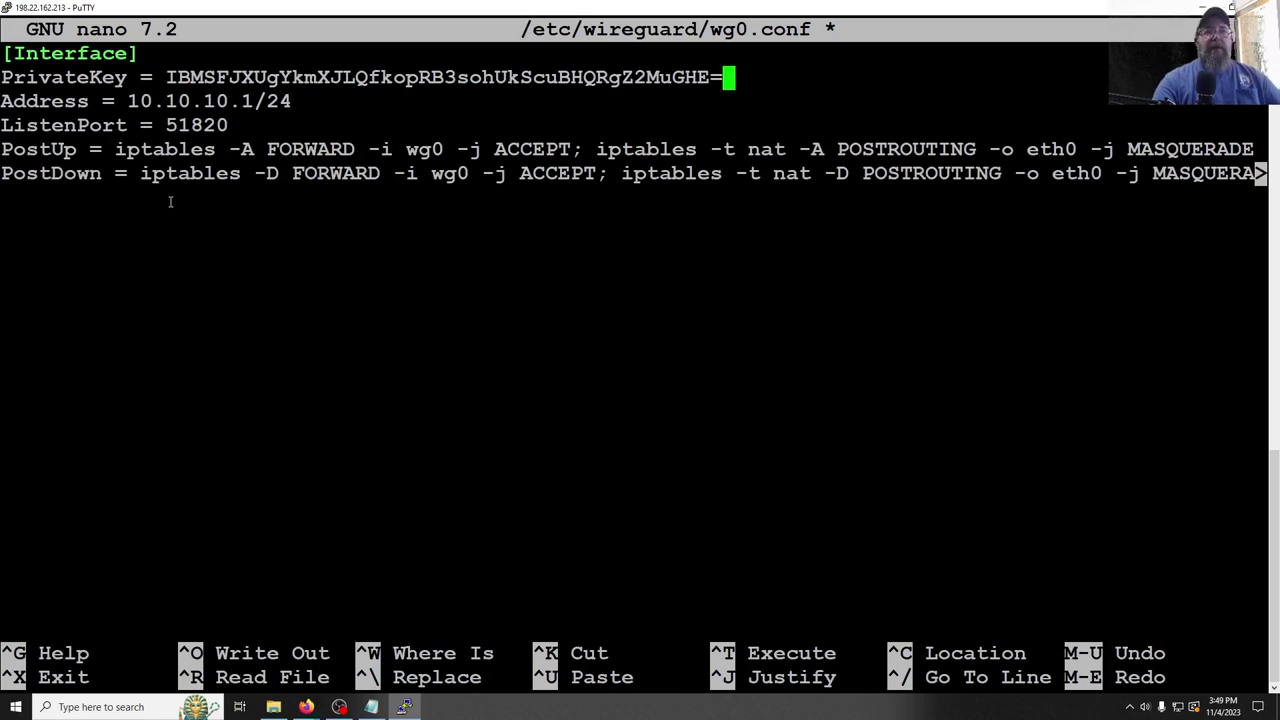
pyautogui.press('BackSpace')
pyautogui.press('BackSpace')
pyautogui.press('BackSpace')
pyautogui.press('BackSpace')
pyautogui.press('BackSpace')
pyautogui.press('BackSpace')
pyautogui.press('BackSpace')
pyautogui.press('BackSpace')
pyautogui.press('BackSpace')
pyautogui.press('BackSpace')
pyautogui.press('BackSpace')
pyautogui.press('BackSpace')
pyautogui.press('BackSpace')
pyautogui.press('BackSpace')
pyautogui.press('BackSpace')
pyautogui.press('BackSpace')
pyautogui.press('BackSpace')
pyautogui.press('BackSpace')
pyautogui.press('BackSpace')
pyautogui.press('BackSpace')
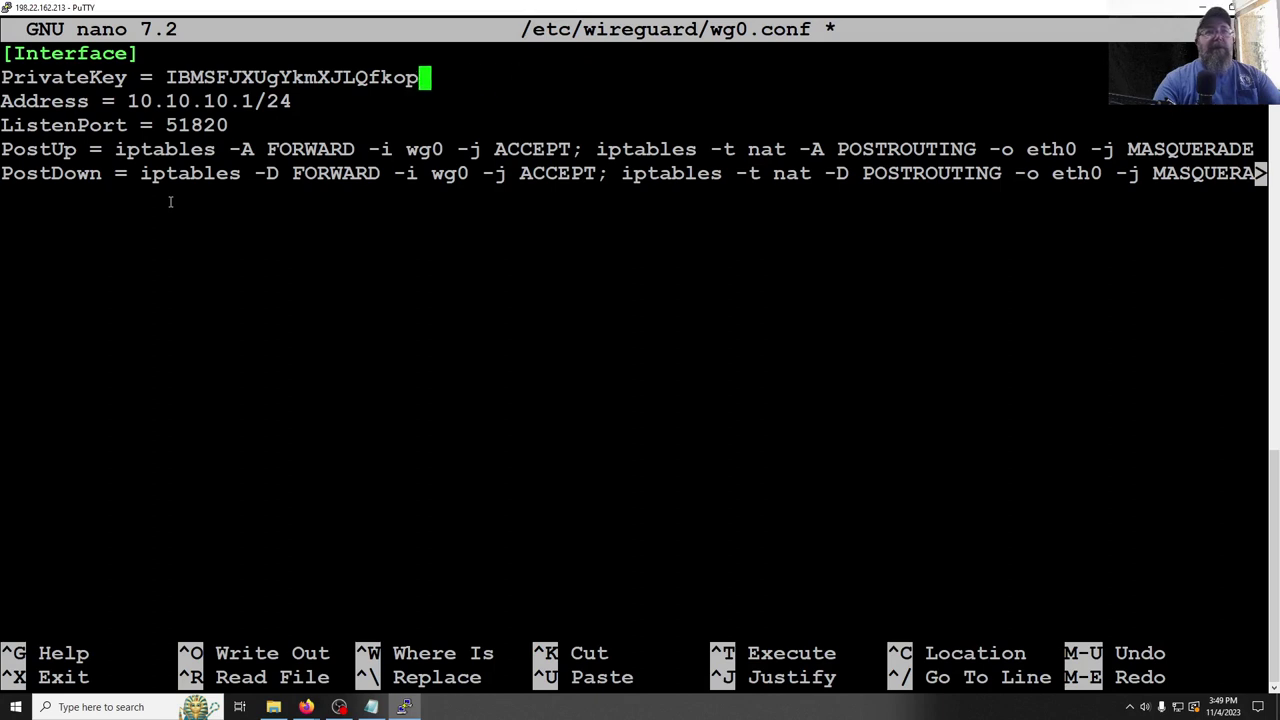
pyautogui.press('BackSpace')
pyautogui.press('BackSpace')
pyautogui.press('BackSpace')
pyautogui.press('BackSpace')
pyautogui.press('BackSpace')
pyautogui.press('BackSpace')
pyautogui.press('BackSpace')
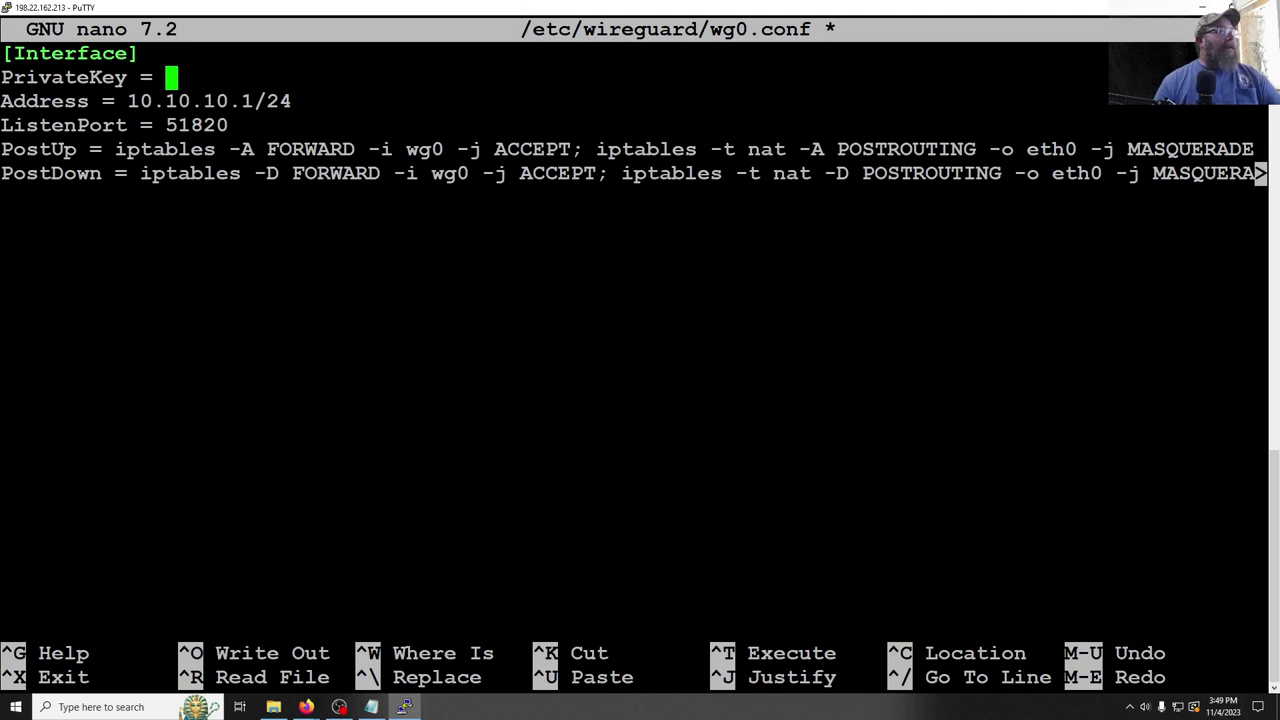
pyautogui.hotkey('alt', 'Tab')
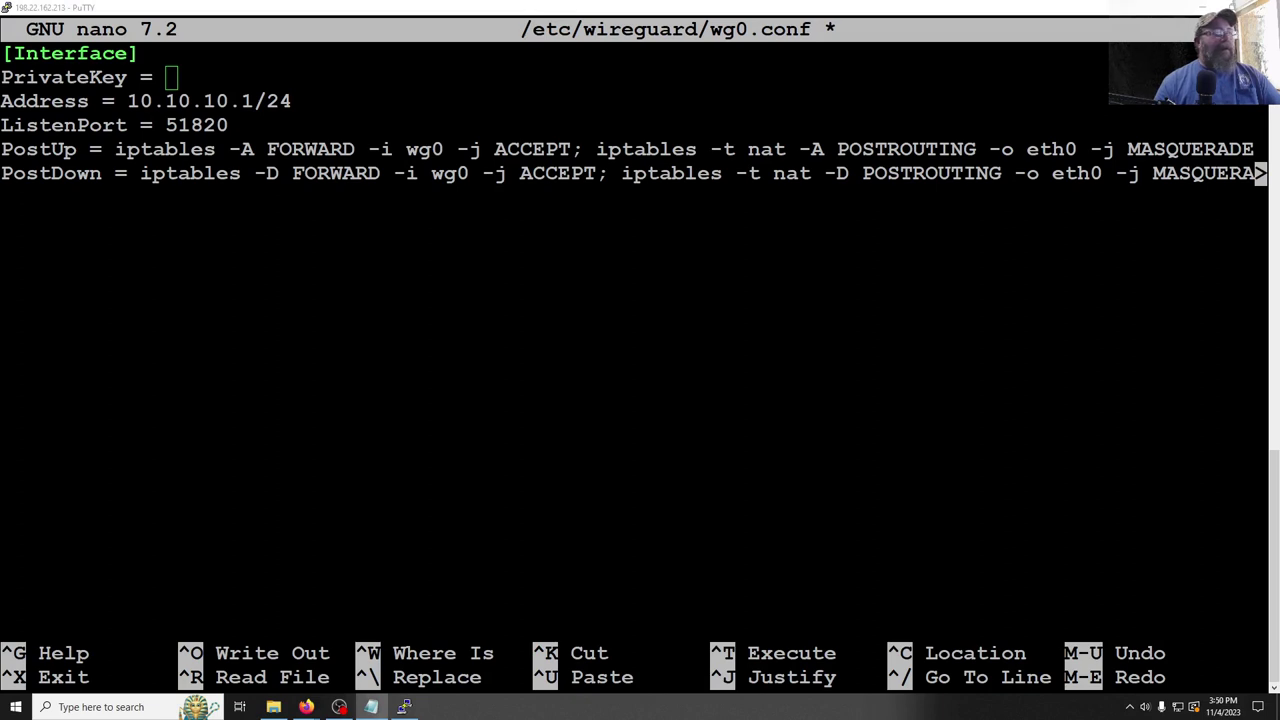
pyautogui.click(217, 85)
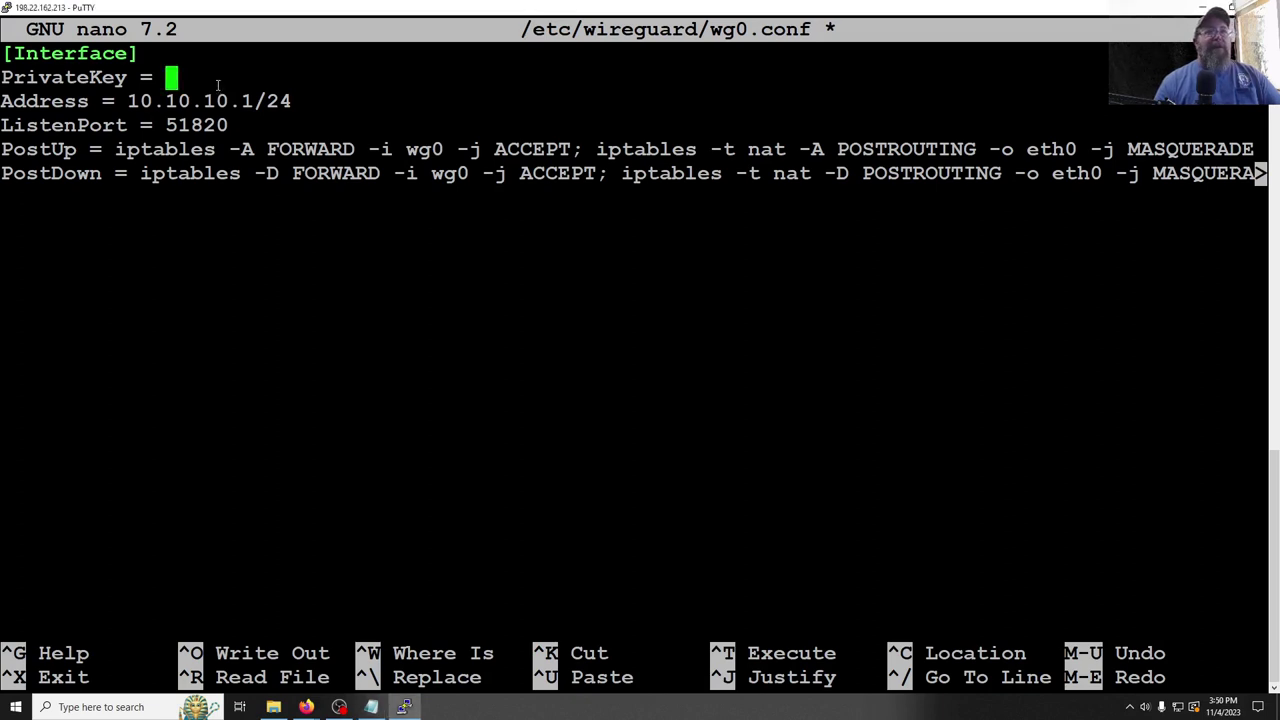
pyautogui.rightClick(217, 85)
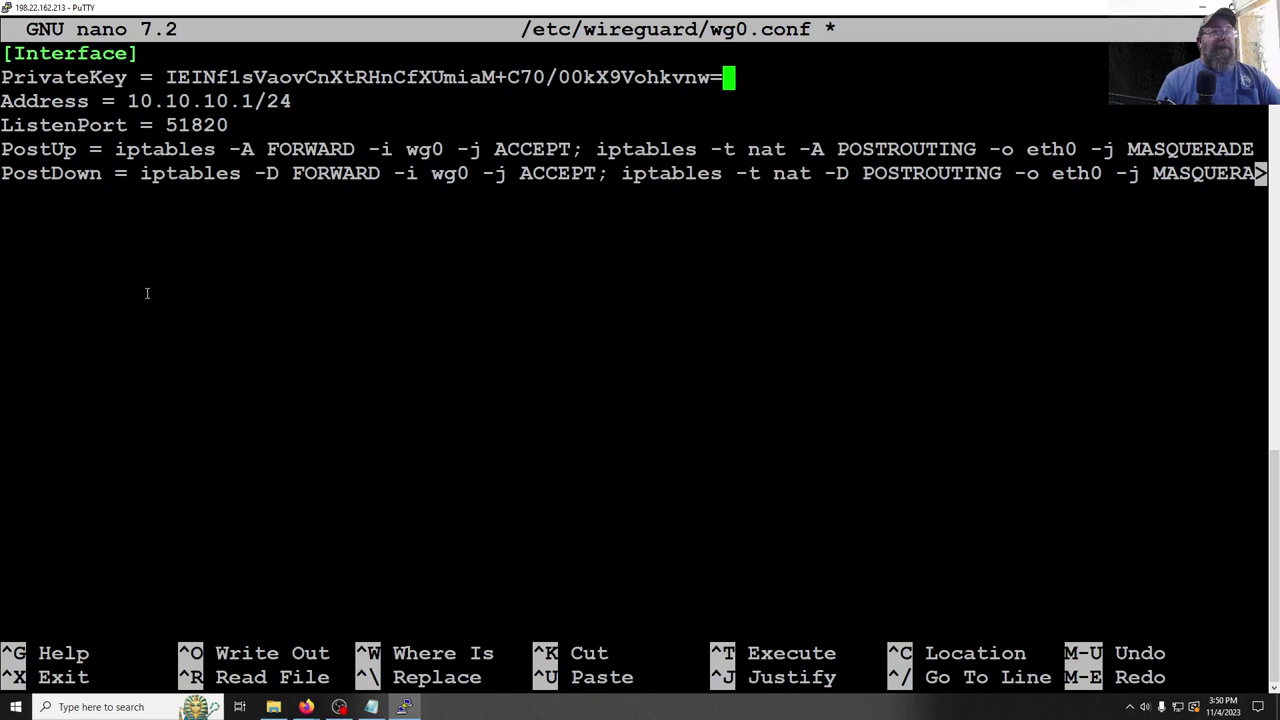
# Save /etc/wireguard/wg0.conf under the same file name and exit nano
pyautogui.hotkey('ctrl', 'x')
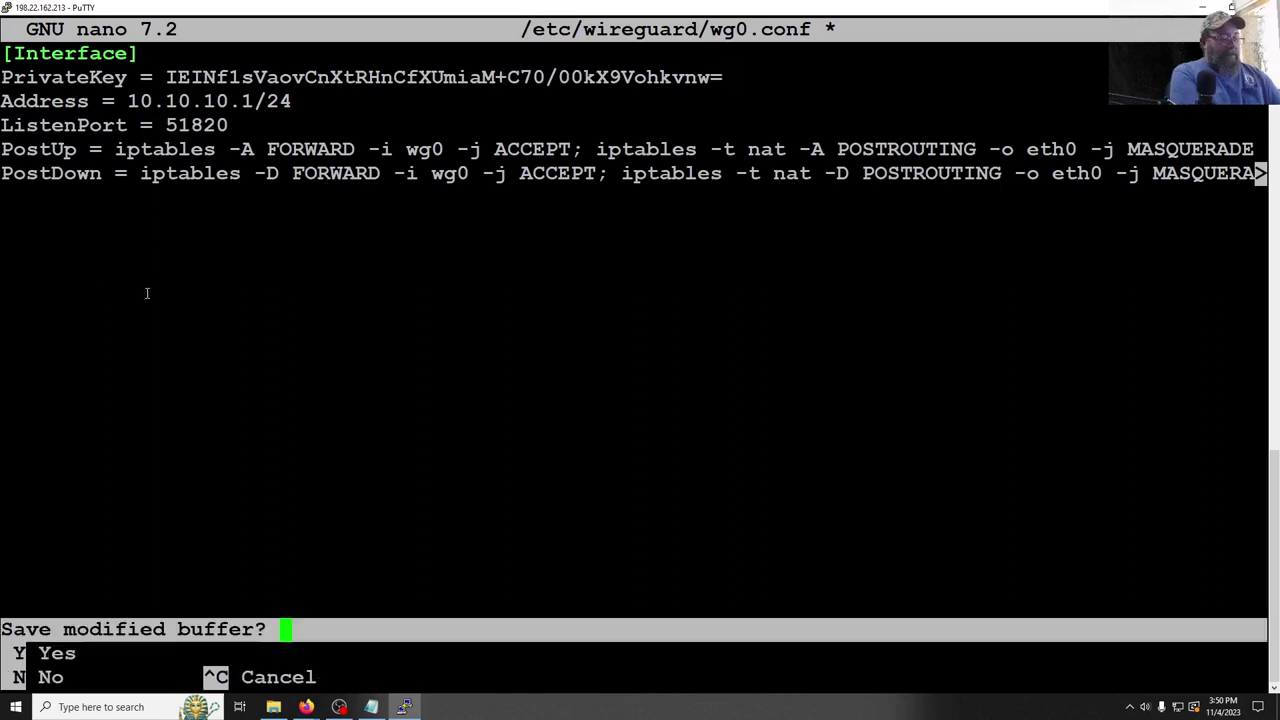
pyautogui.press('y')
pyautogui.press('Return')
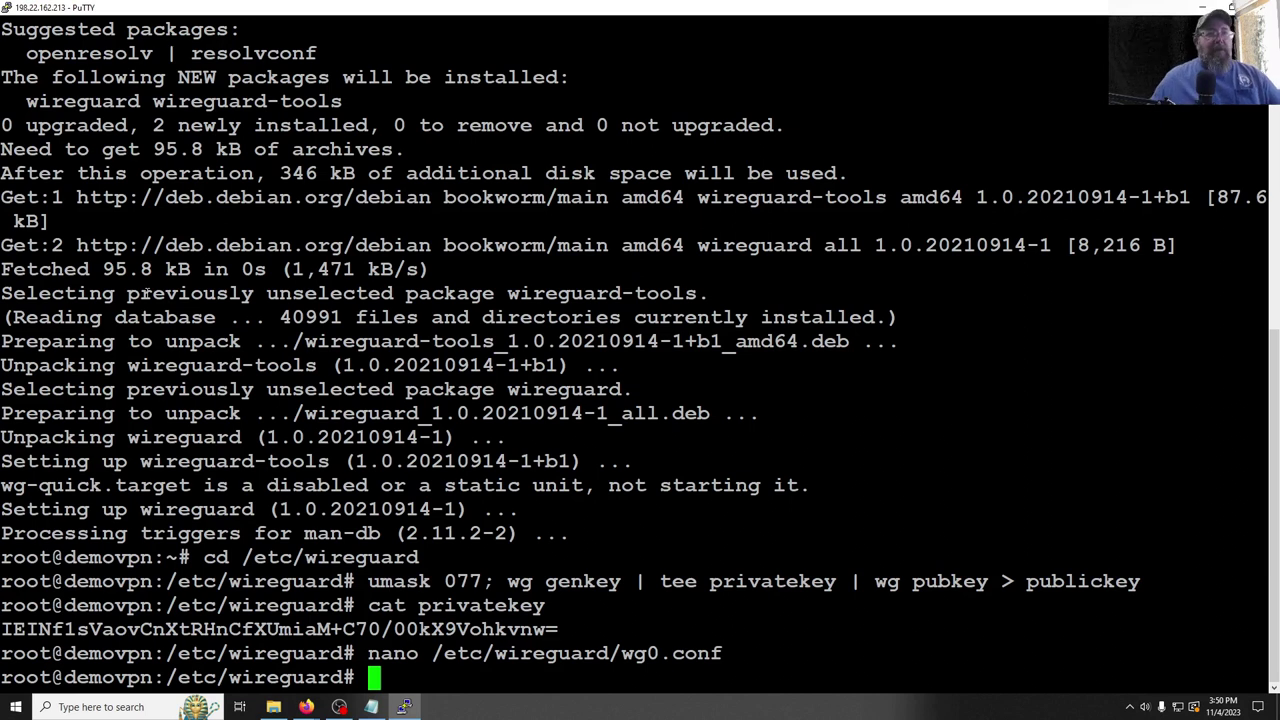
pyautogui.hotkey('alt', 'Tab')
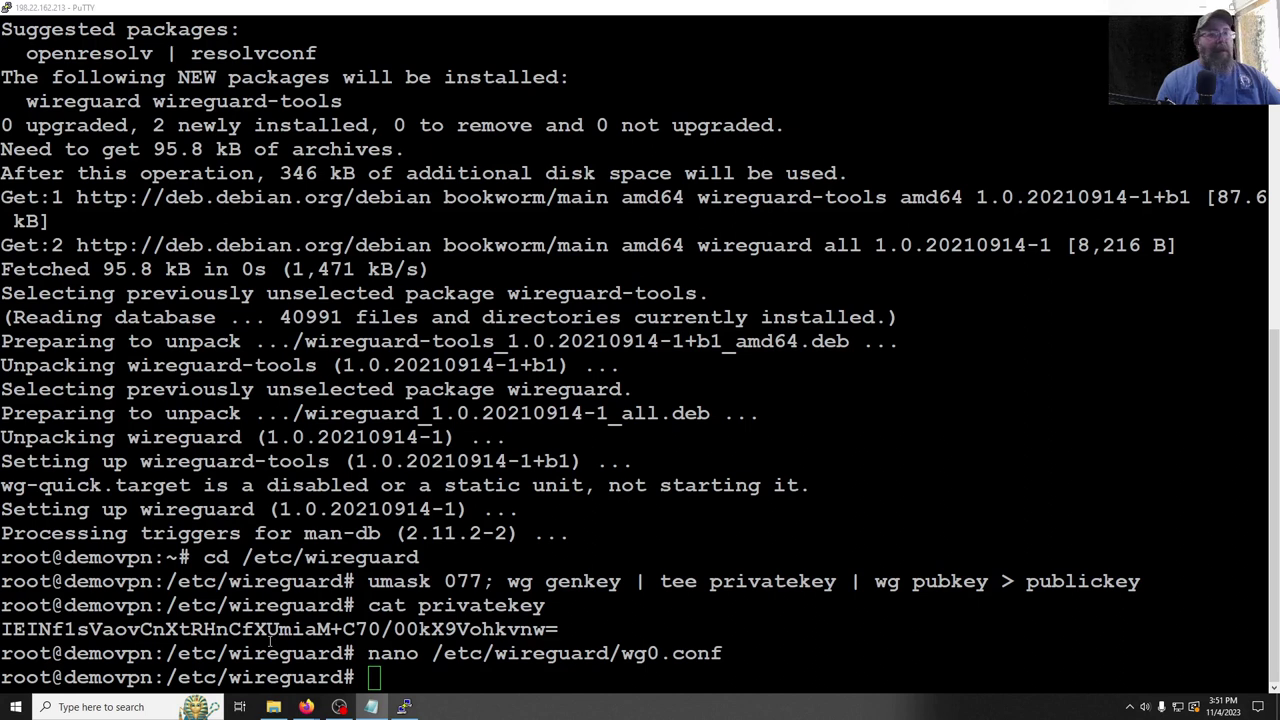
# Enable the wg0 WireGuard service at boot on the demovpn server with "systemctl enable wg-quick@wg0"
pyautogui.click(563, 677)
pyautogui.rightClick(563, 677)
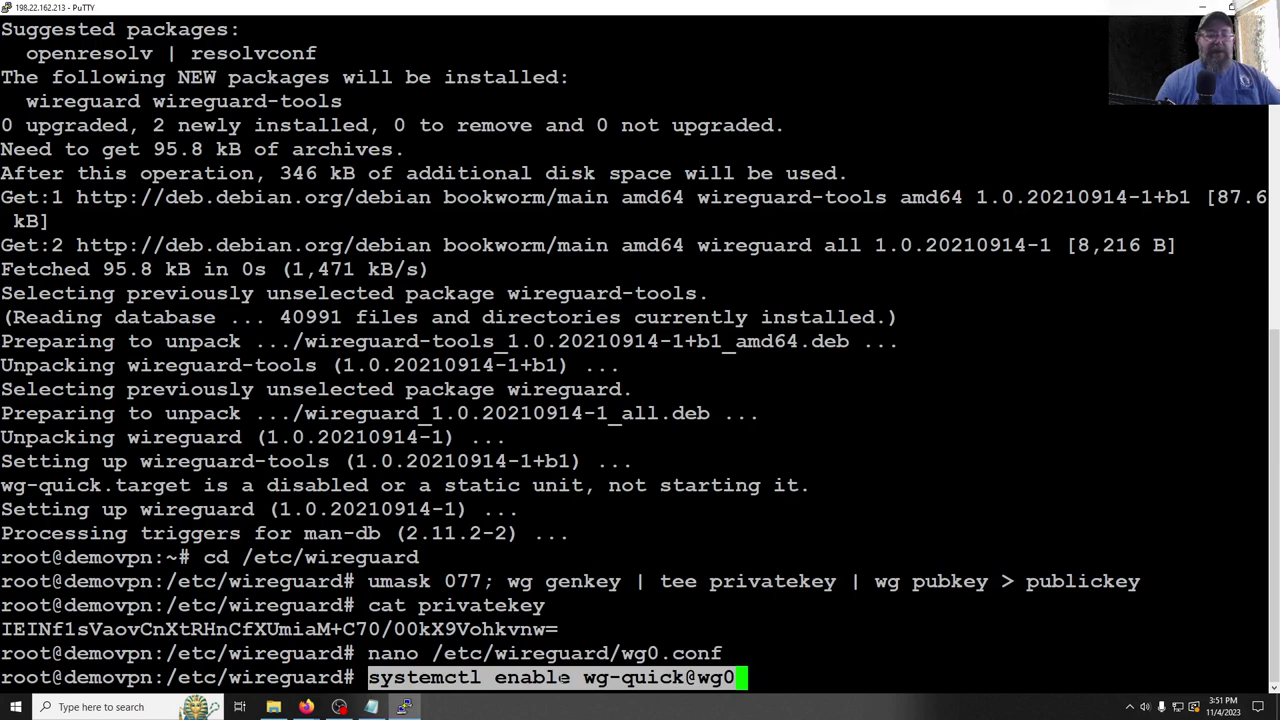
pyautogui.press('Return')
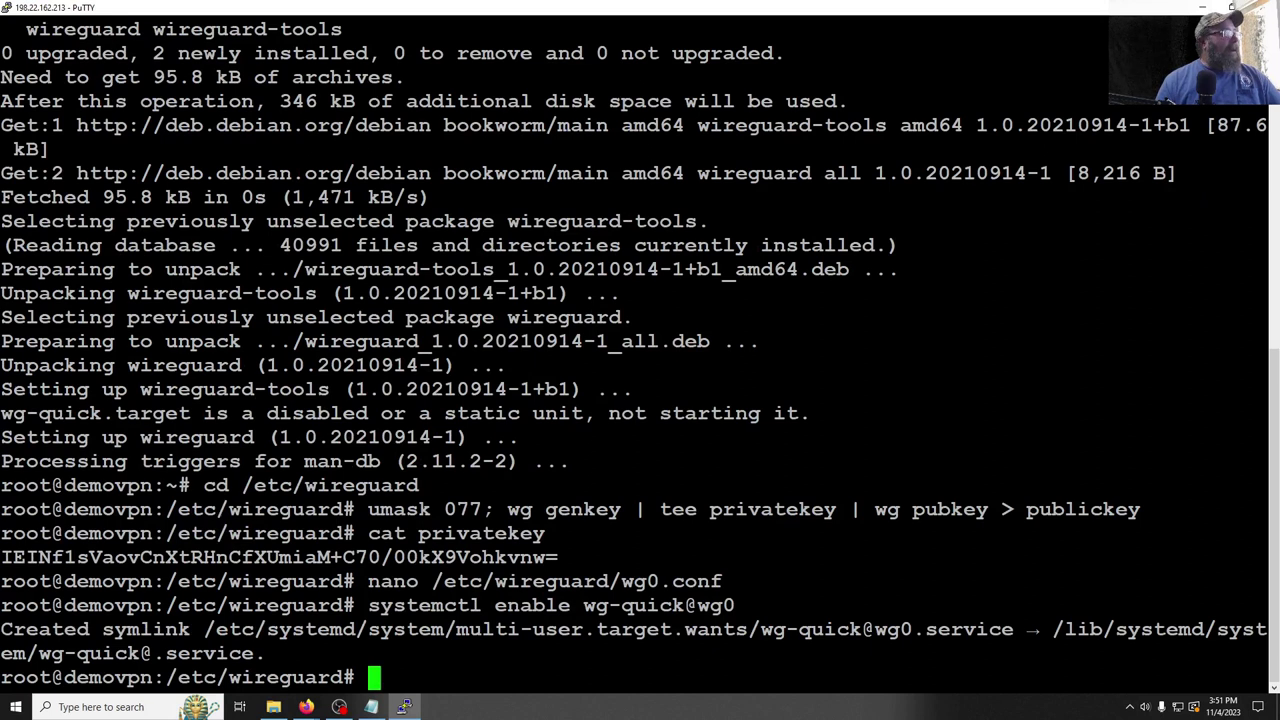
# Fetch the following setup command from the notes and run it in the demovpn server's terminal
pyautogui.hotkey('alt', 'Tab')
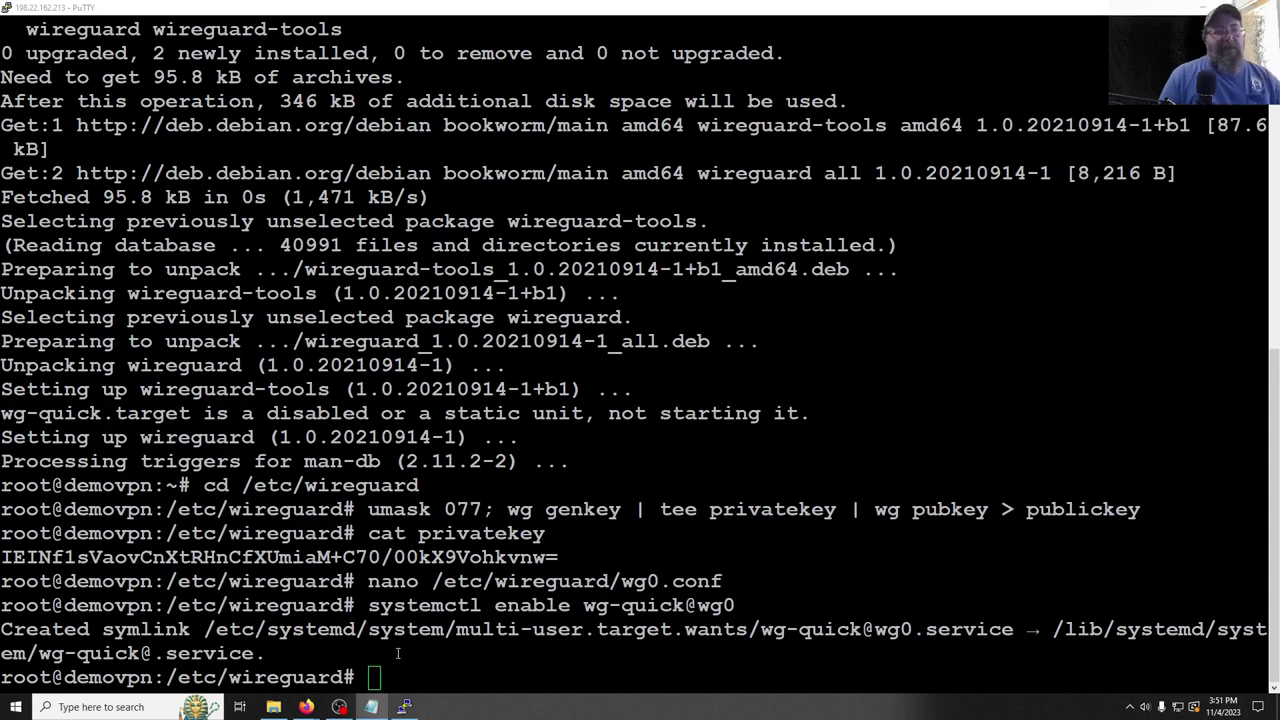
pyautogui.rightClick(470, 654)
pyautogui.press('Return')
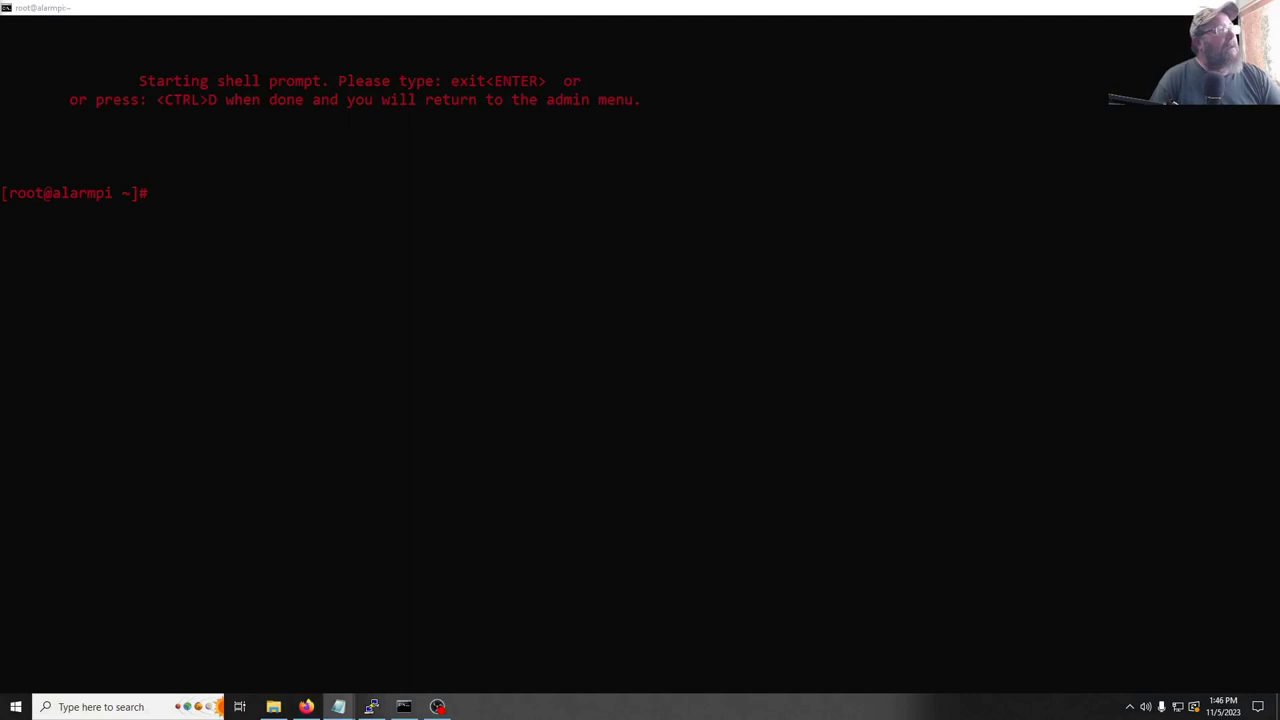
# Install the hamvoip-wireguard package on the alarmpi client with "pacman -Syu hamvoip-wireguard" and accept the installation
pyautogui.click(196, 204)
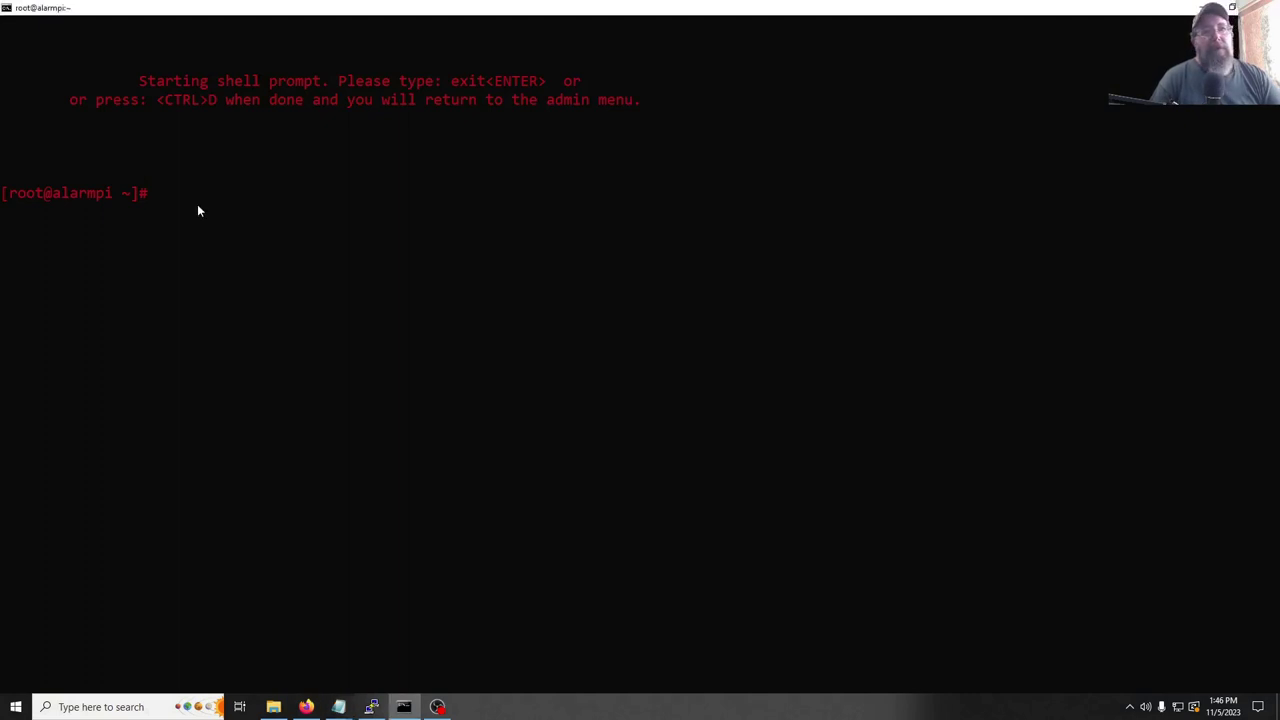
pyautogui.rightClick(198, 204)
pyautogui.press('Return')
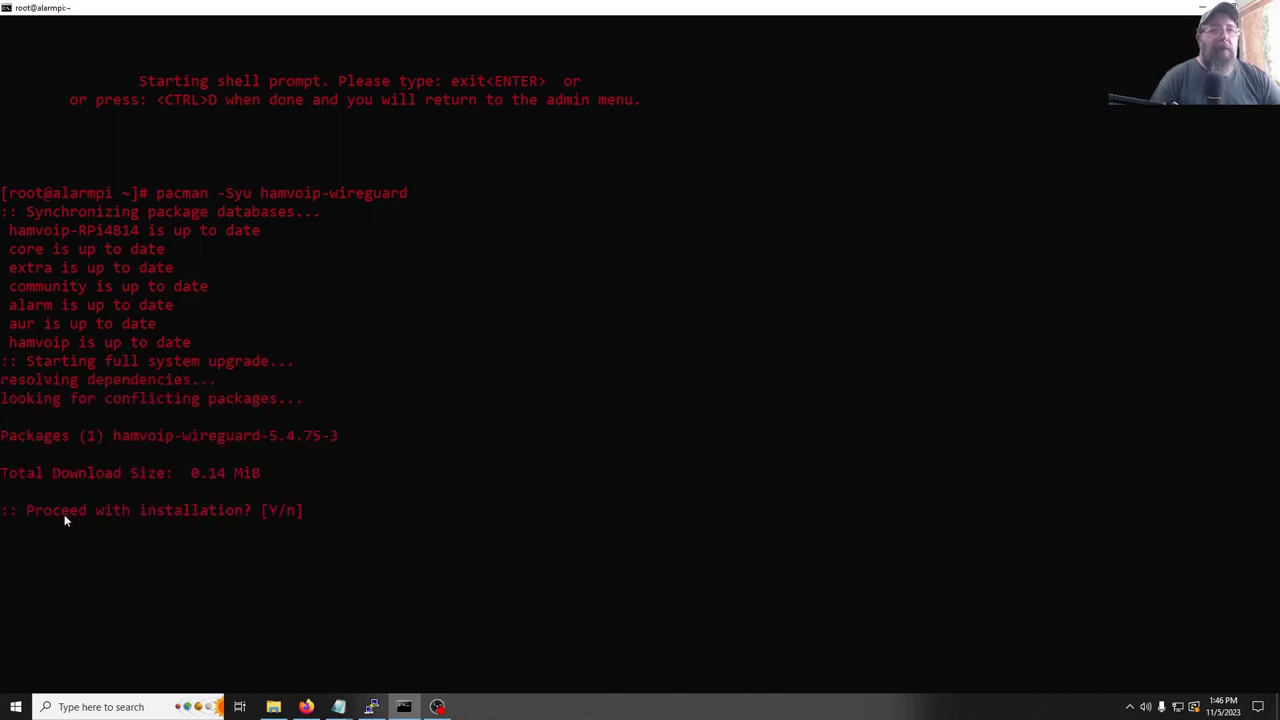
pyautogui.write('y')
pyautogui.press('Return')
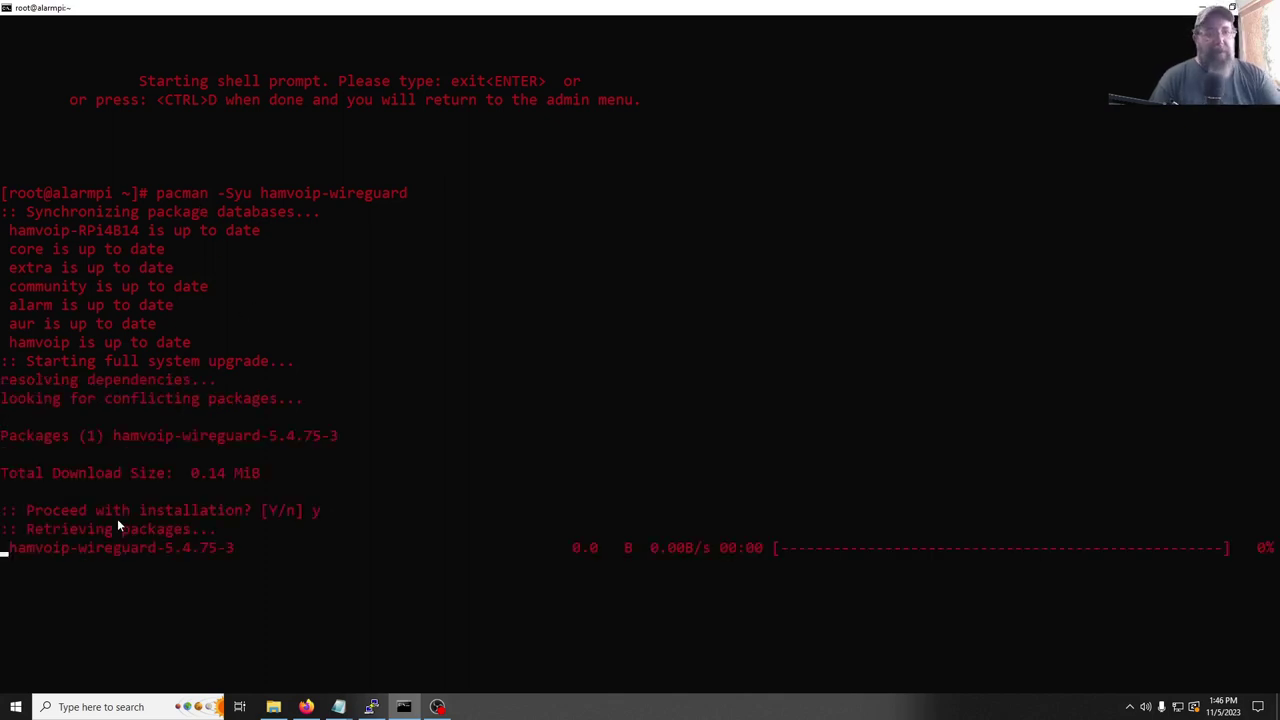
# Generate the client key pair with "wg genkey" and "wg pubkey", saving client_private.key and client_public.key in /etc/wireguard
pyautogui.hotkey('alt', 'Tab')
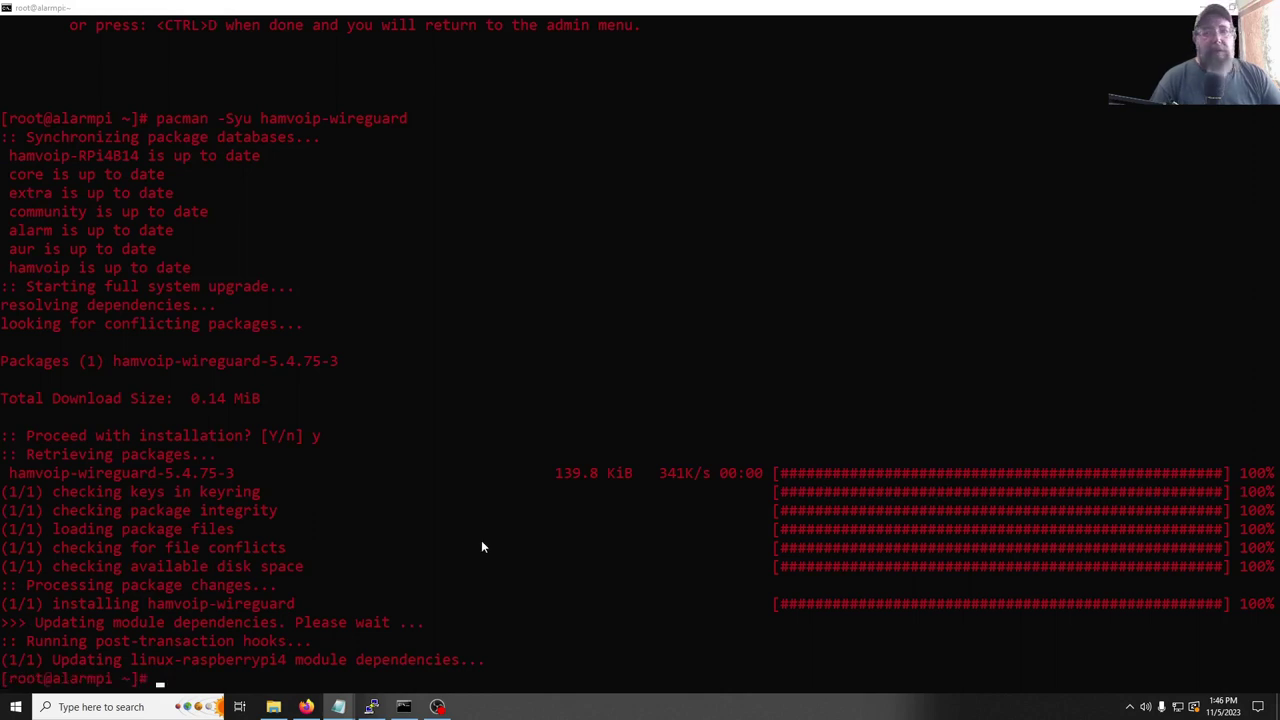
pyautogui.rightClick(282, 680)
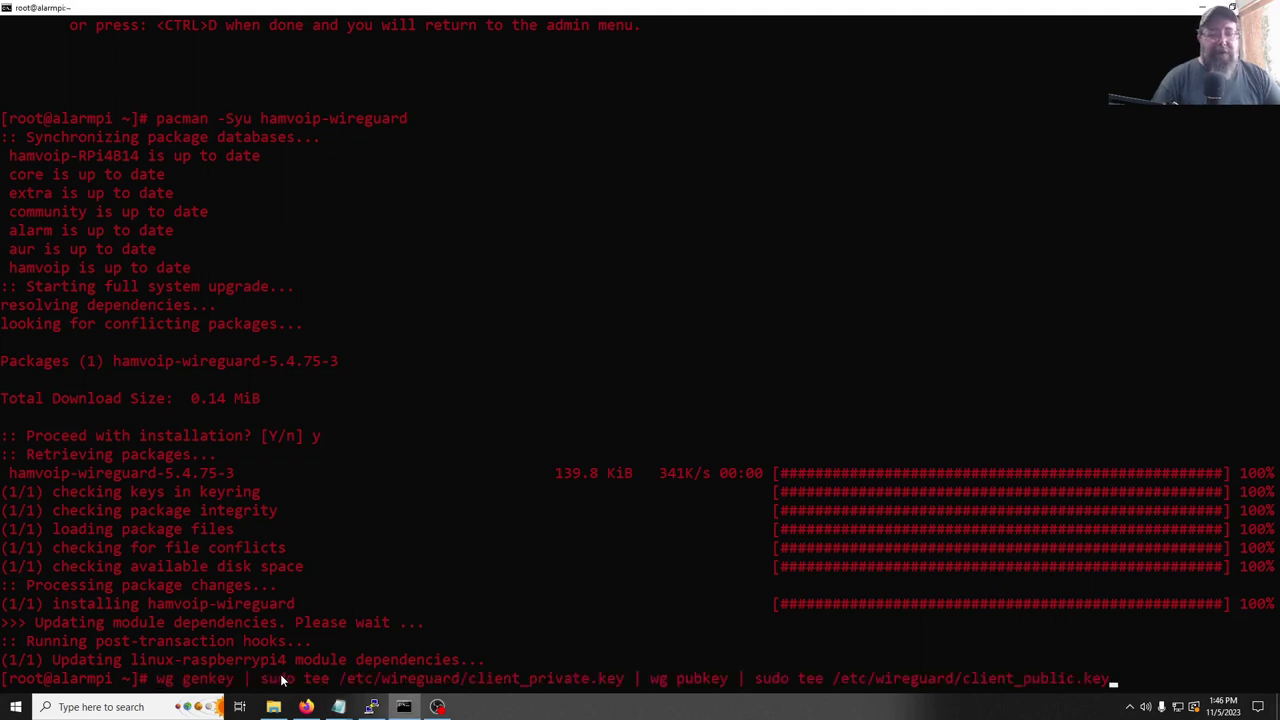
pyautogui.press('Return')
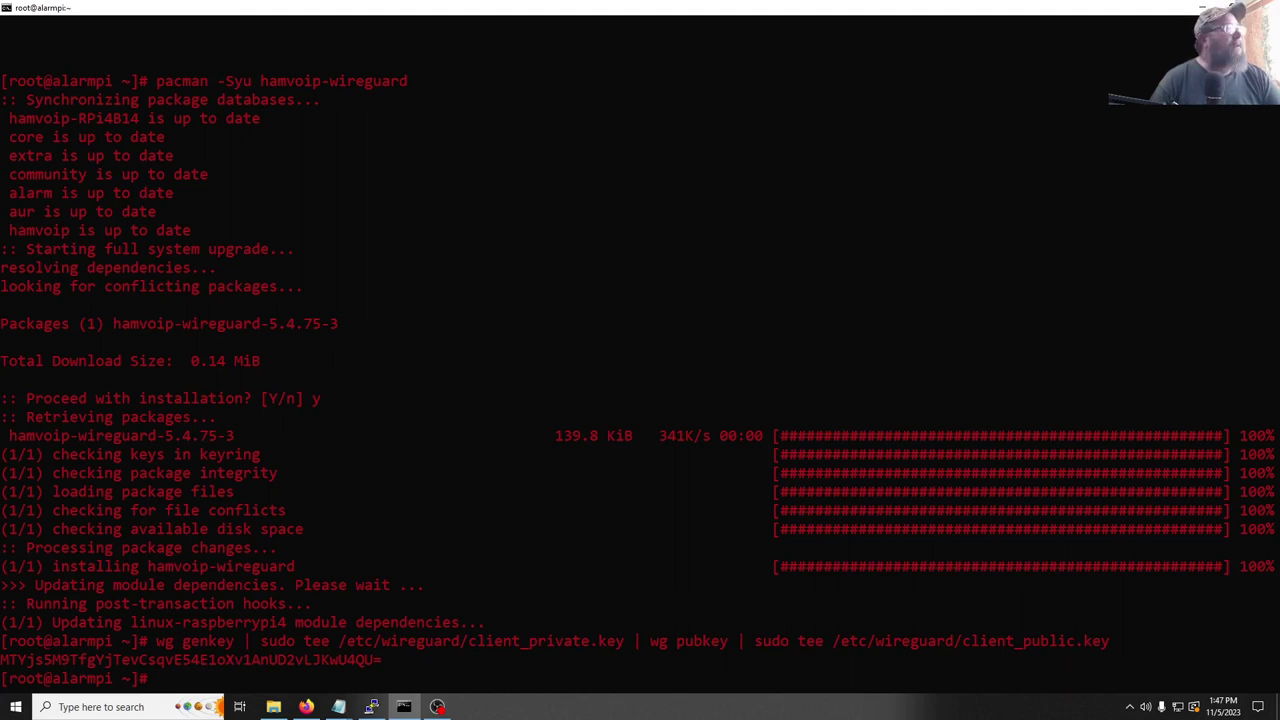
# Change to the /etc/wireguard directory on alarmpi and list its files
pyautogui.hotkey('alt', 'Tab')
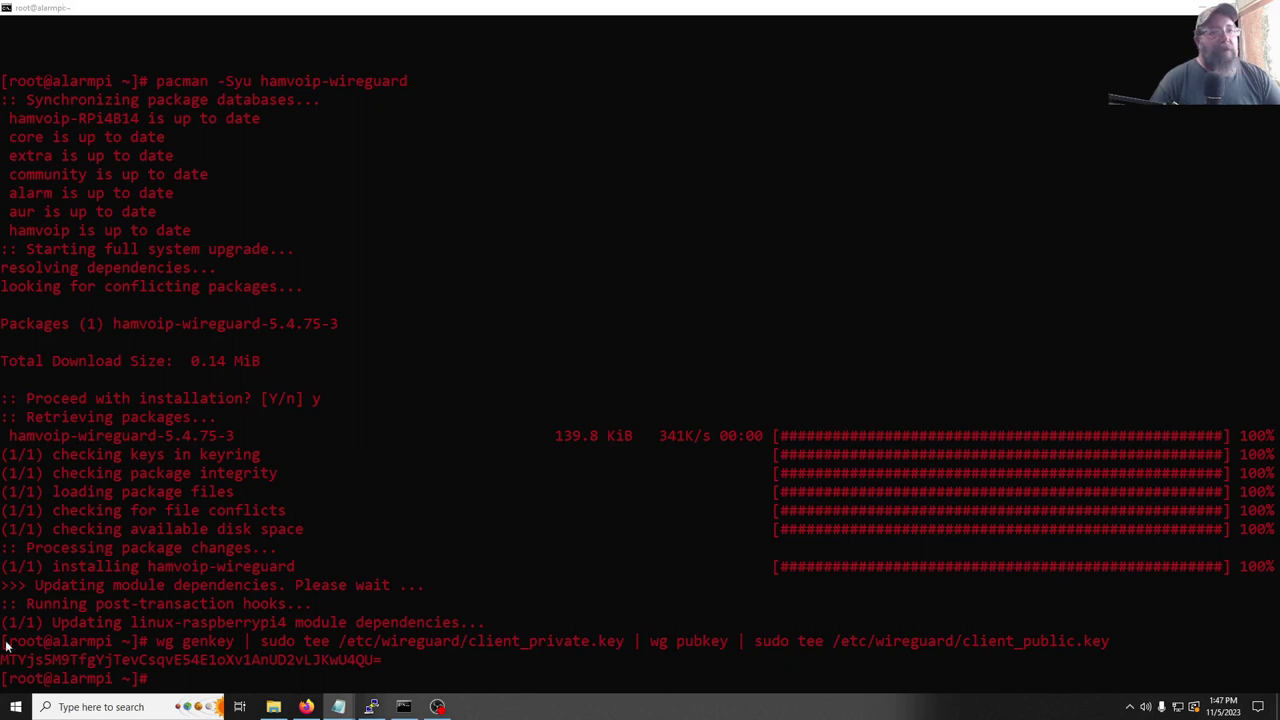
pyautogui.click(277, 689)
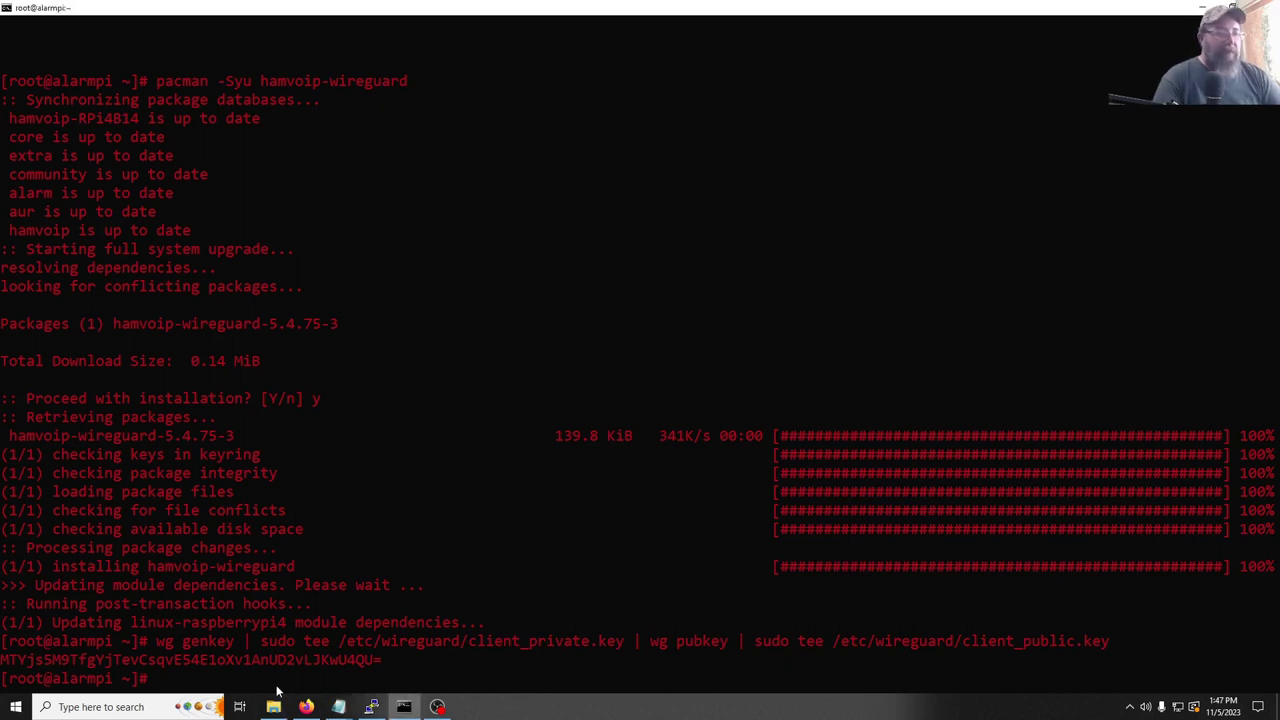
pyautogui.write('cd /etc/wireguard')
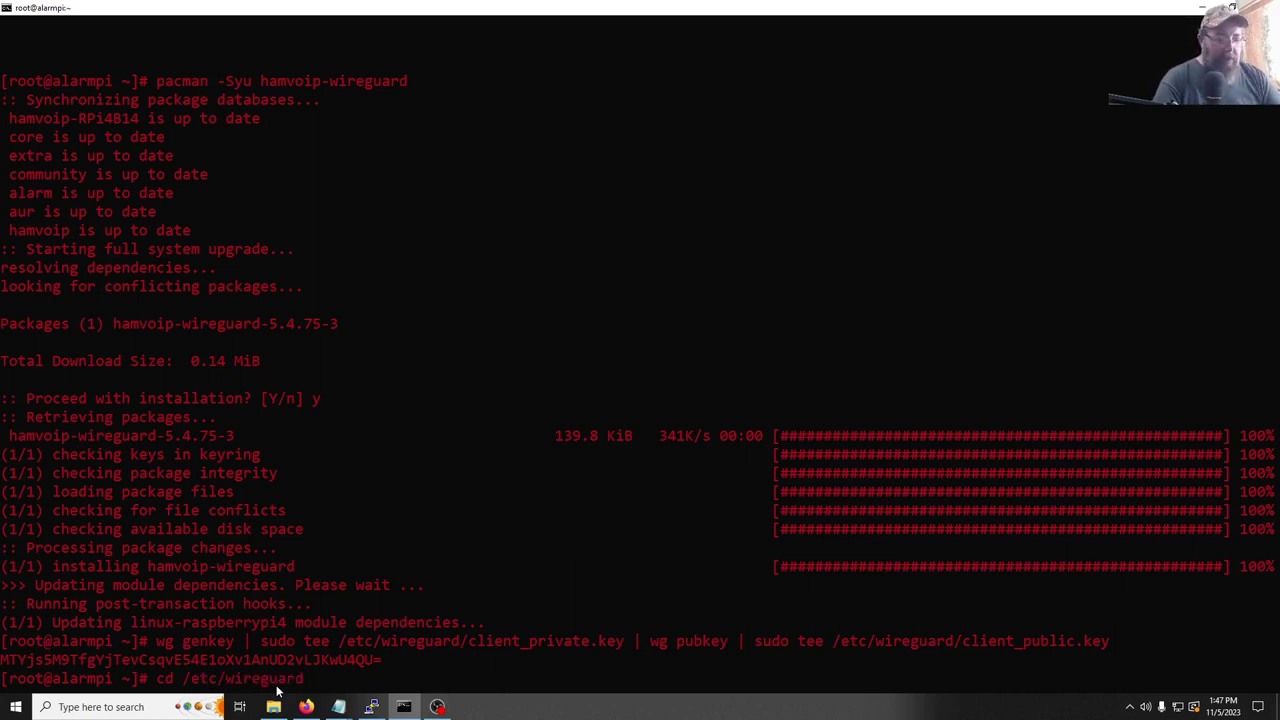
pyautogui.press('Return')
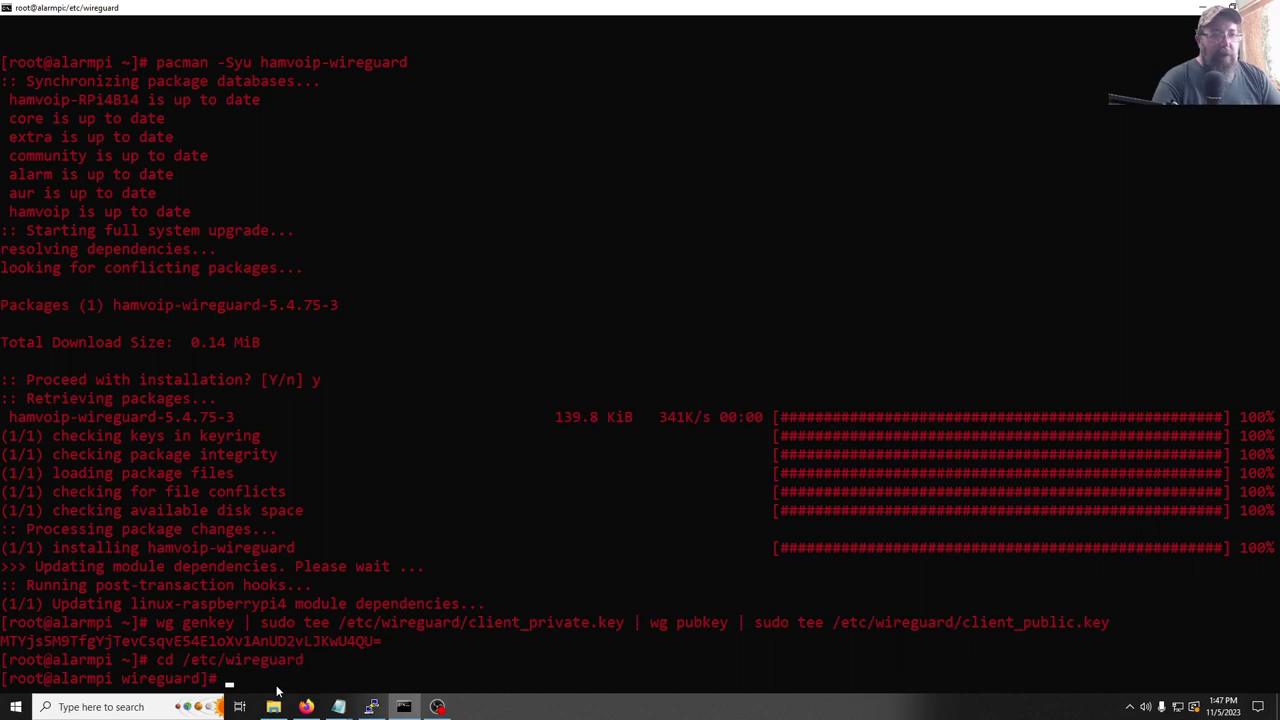
pyautogui.write('ls')
pyautogui.press('Return')
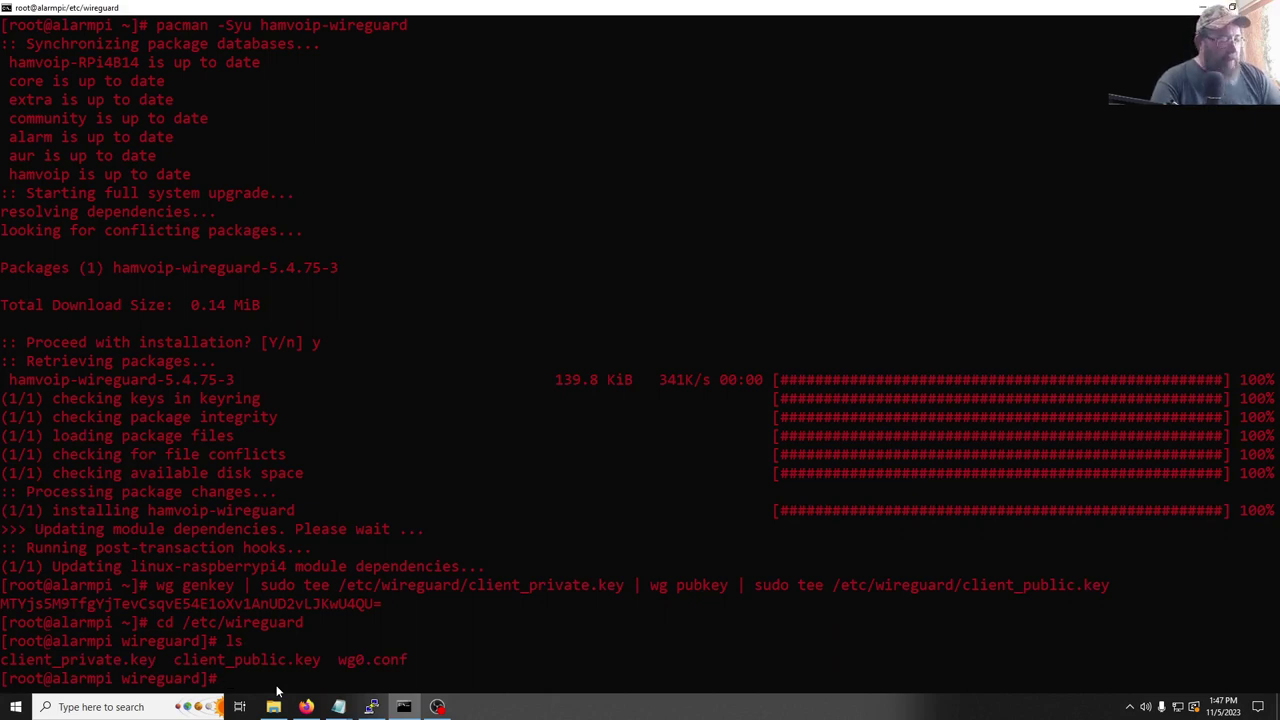
# Display the client's private key with "cat client_private.key" and copy the key from the terminal
pyautogui.write('cat')
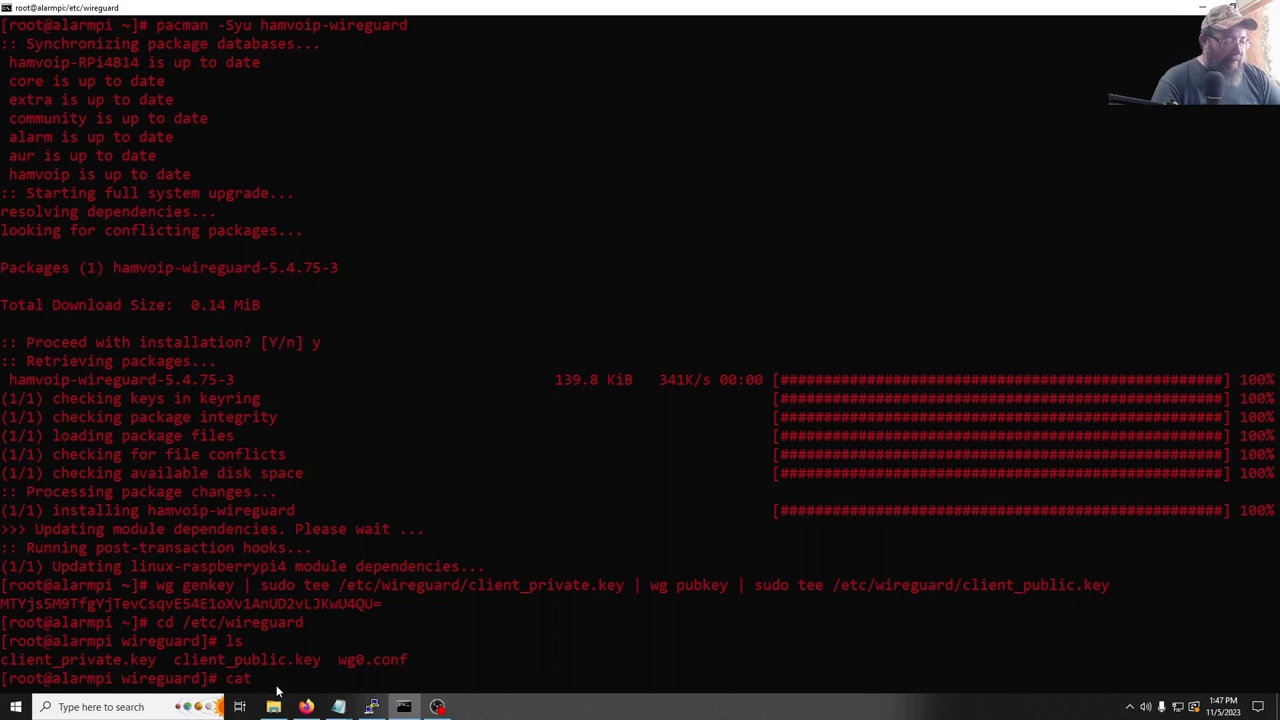
pyautogui.write('client')
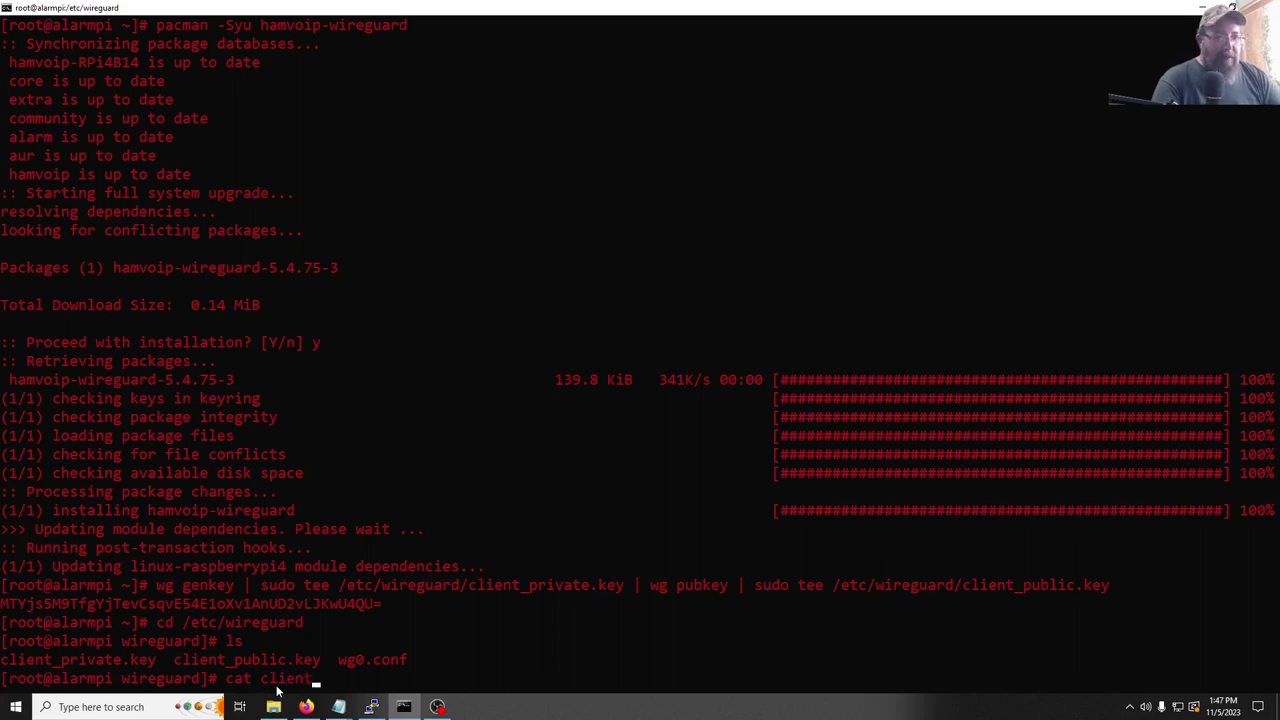
pyautogui.write('_')
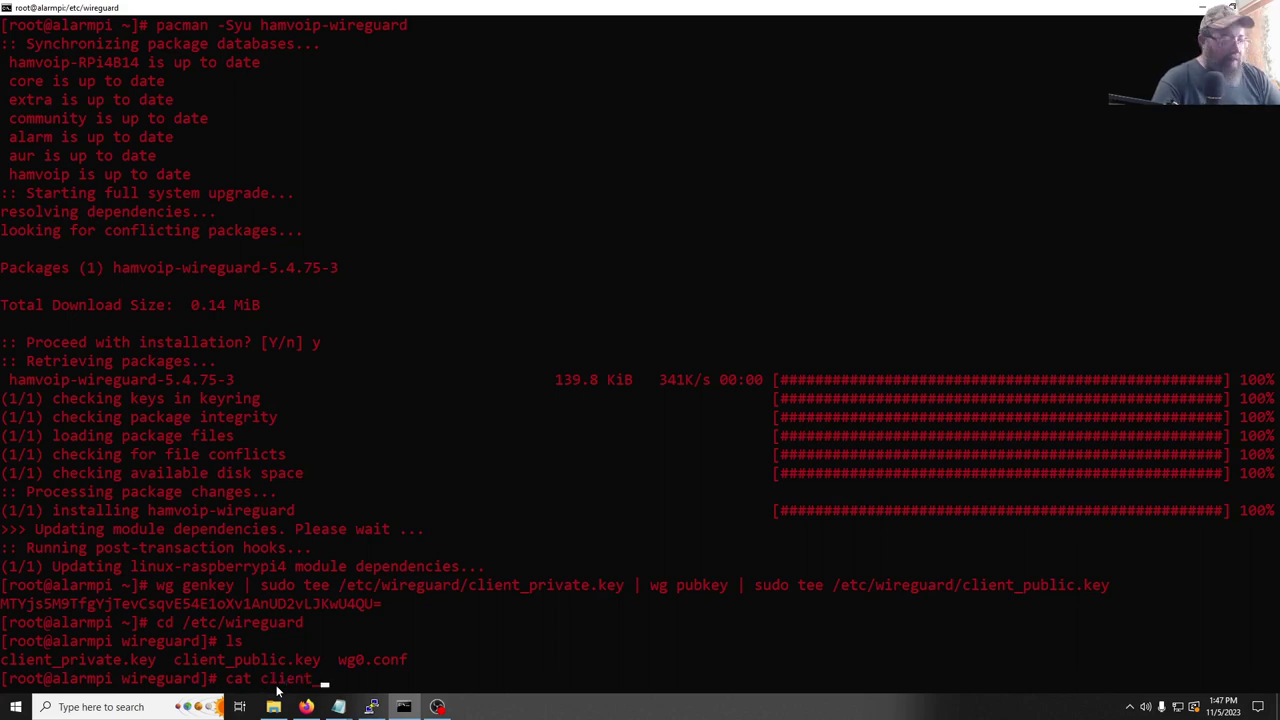
pyautogui.write('private.')
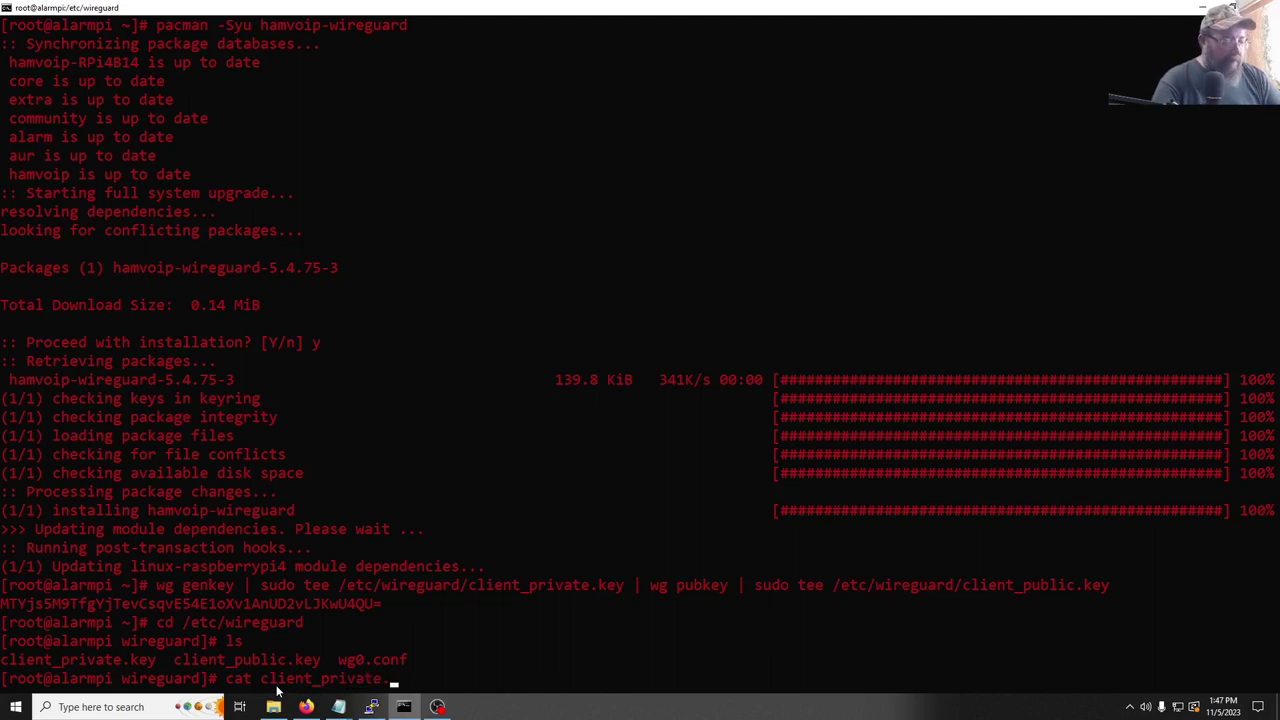
pyautogui.write('key')
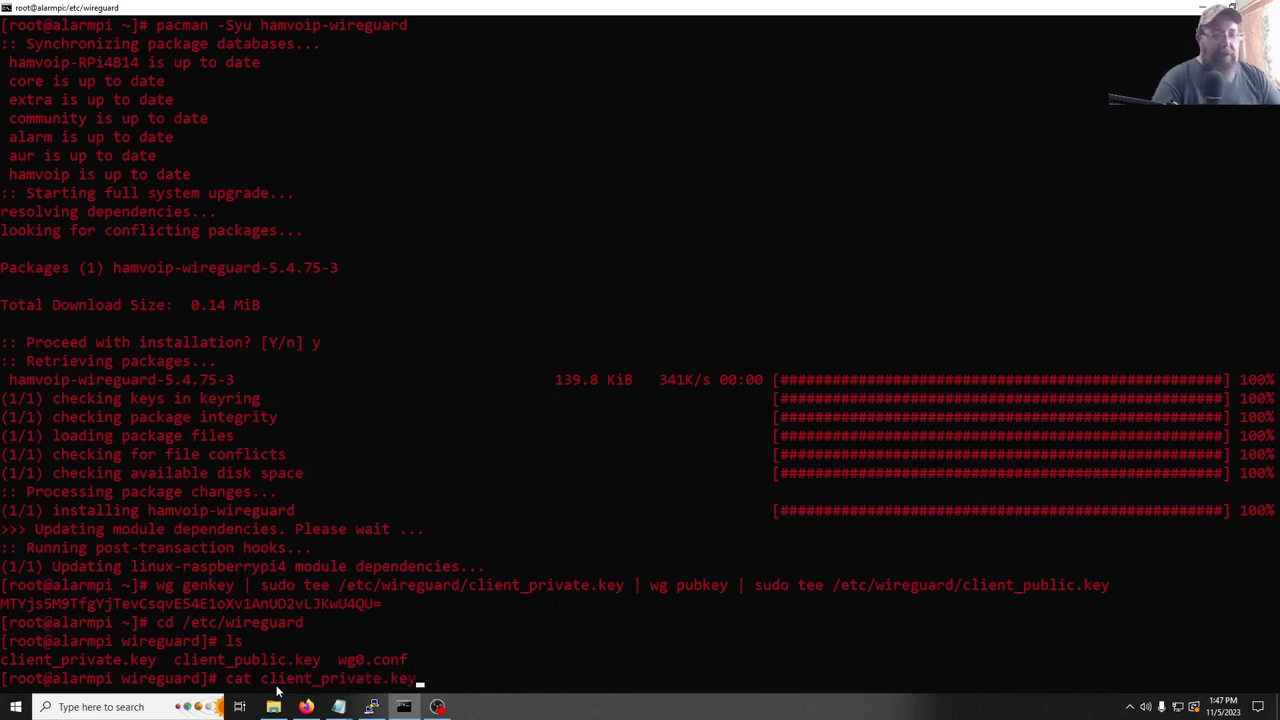
pyautogui.press('Return')
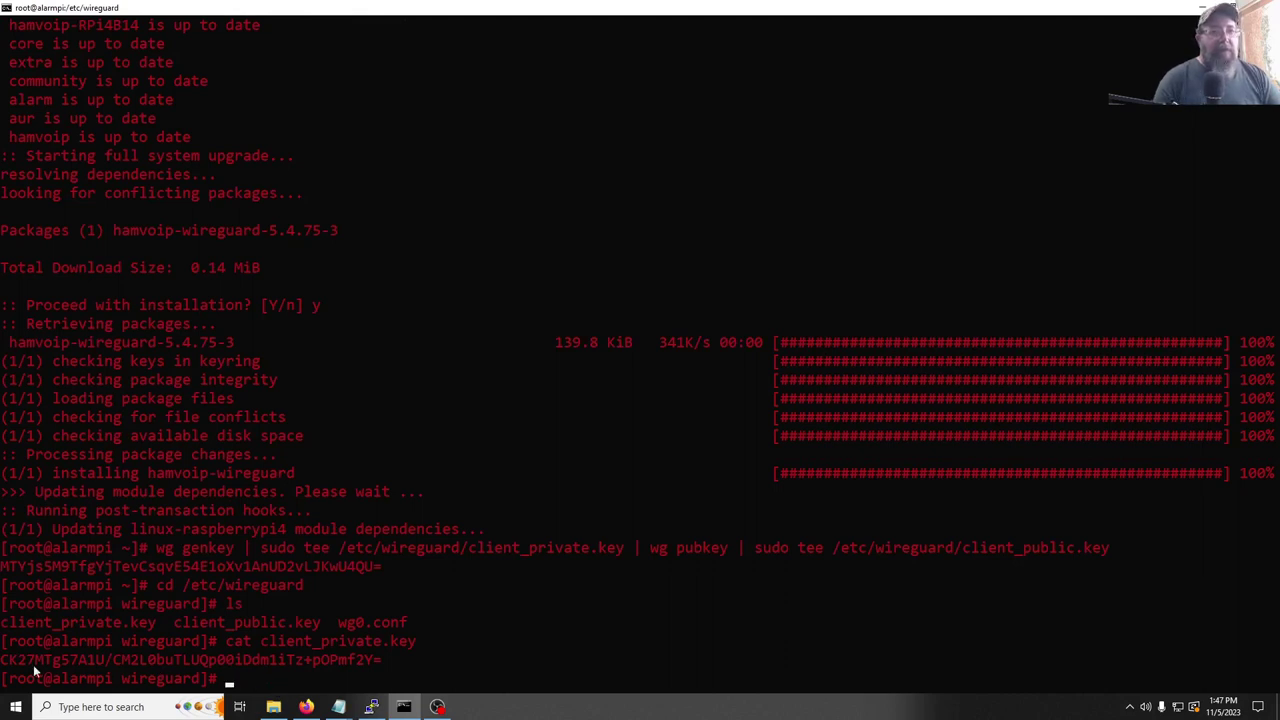
pyautogui.moveTo(3, 662); pyautogui.dragTo(378, 659)
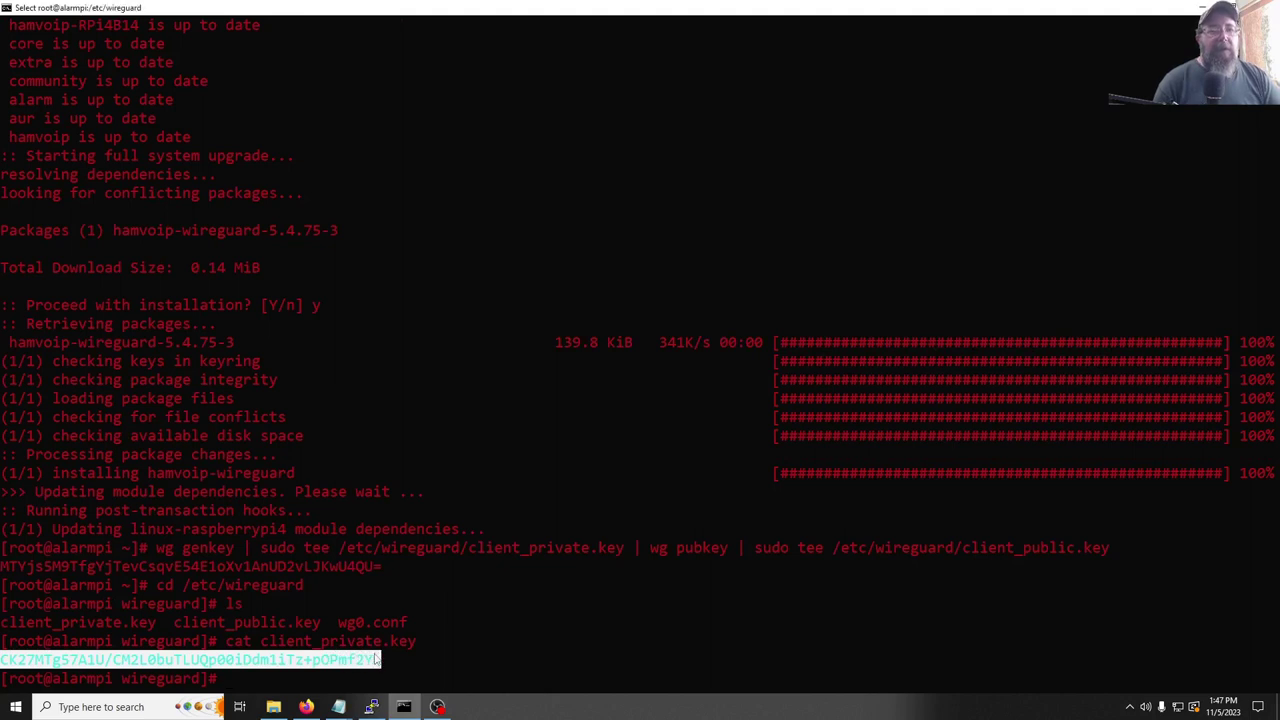
pyautogui.rightClick(348, 656)
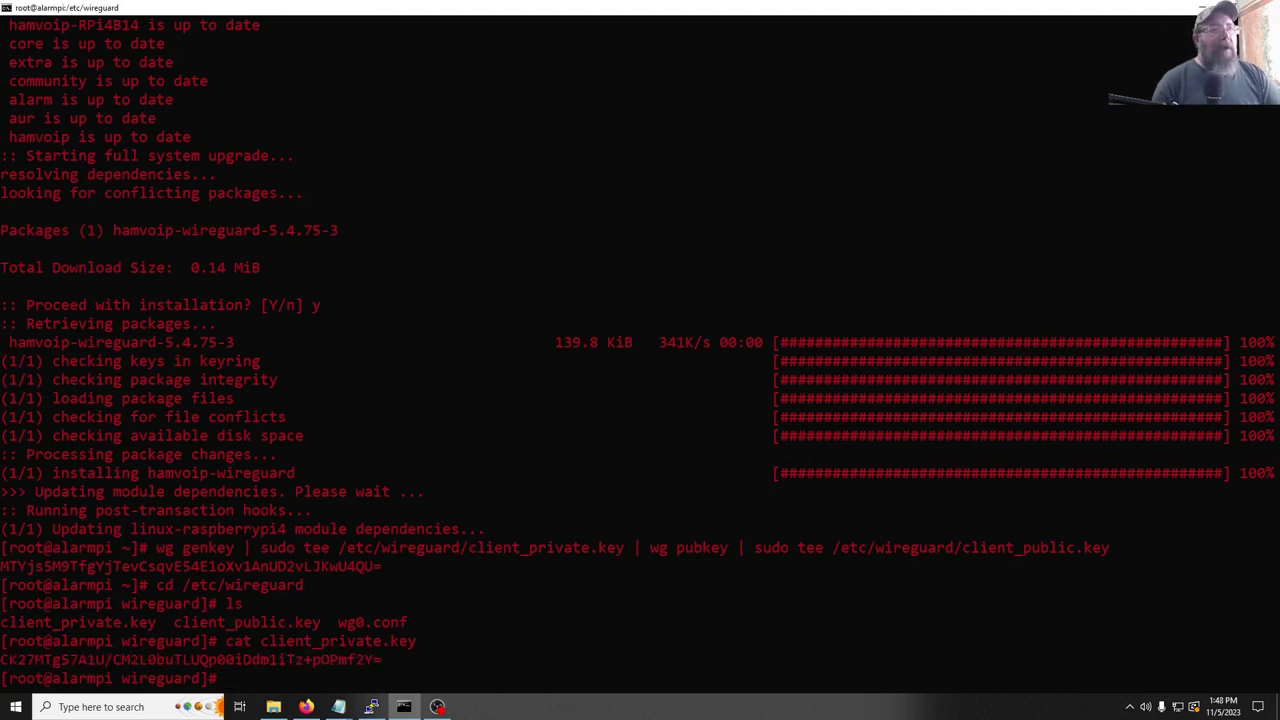
# Open wg-client0.conf in nano and leave it, and open the client's /etc/wireguard/wg0.conf in nano instead
pyautogui.hotkey('alt', 'Tab')
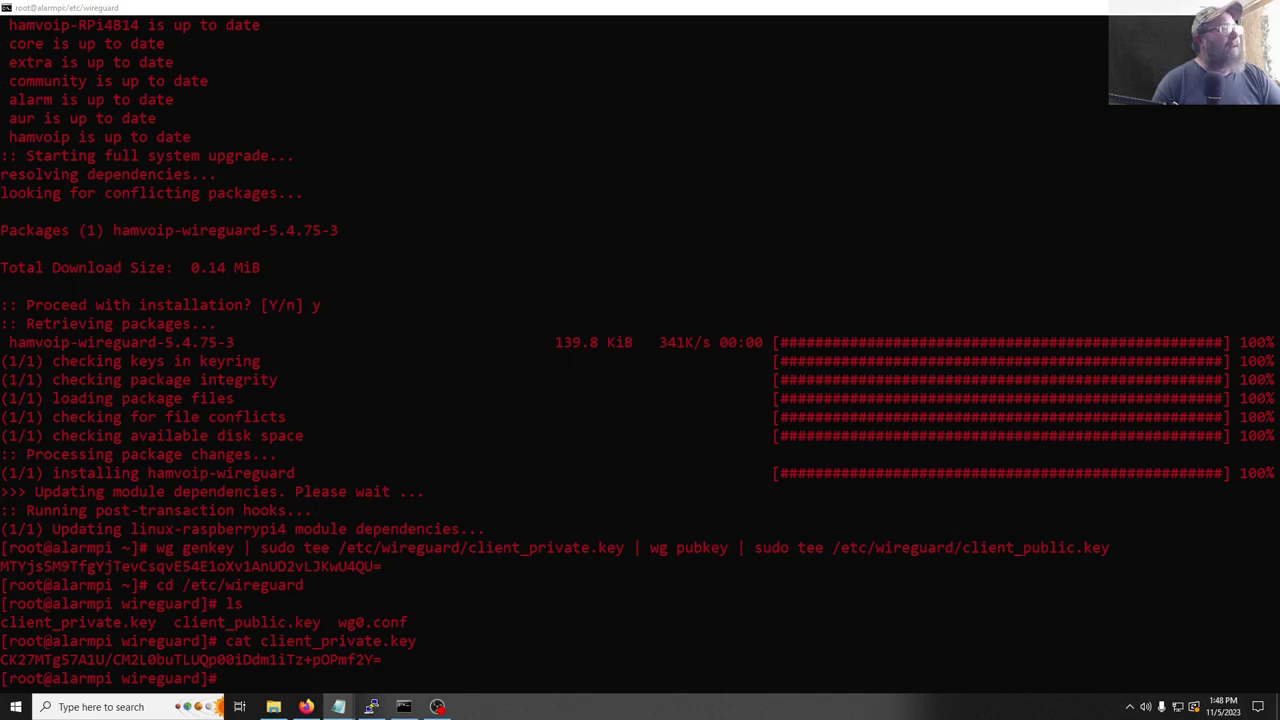
pyautogui.rightClick(278, 651)
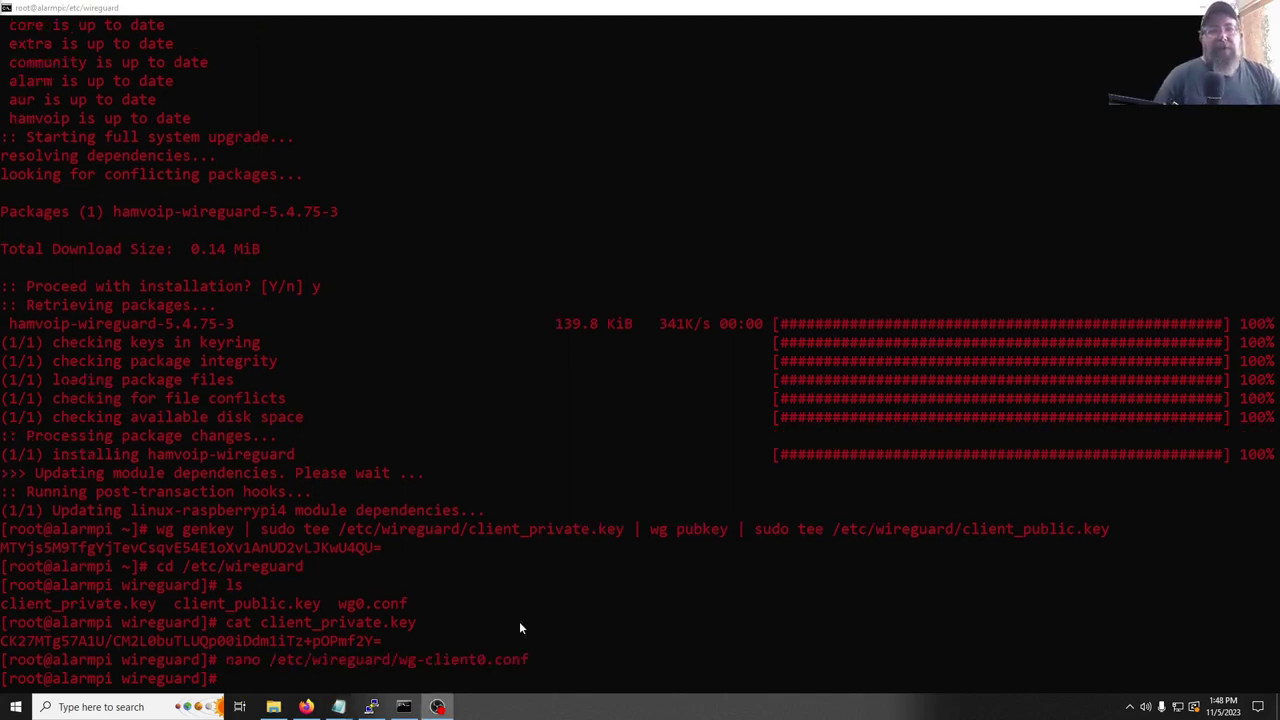
pyautogui.rightClick(296, 686)
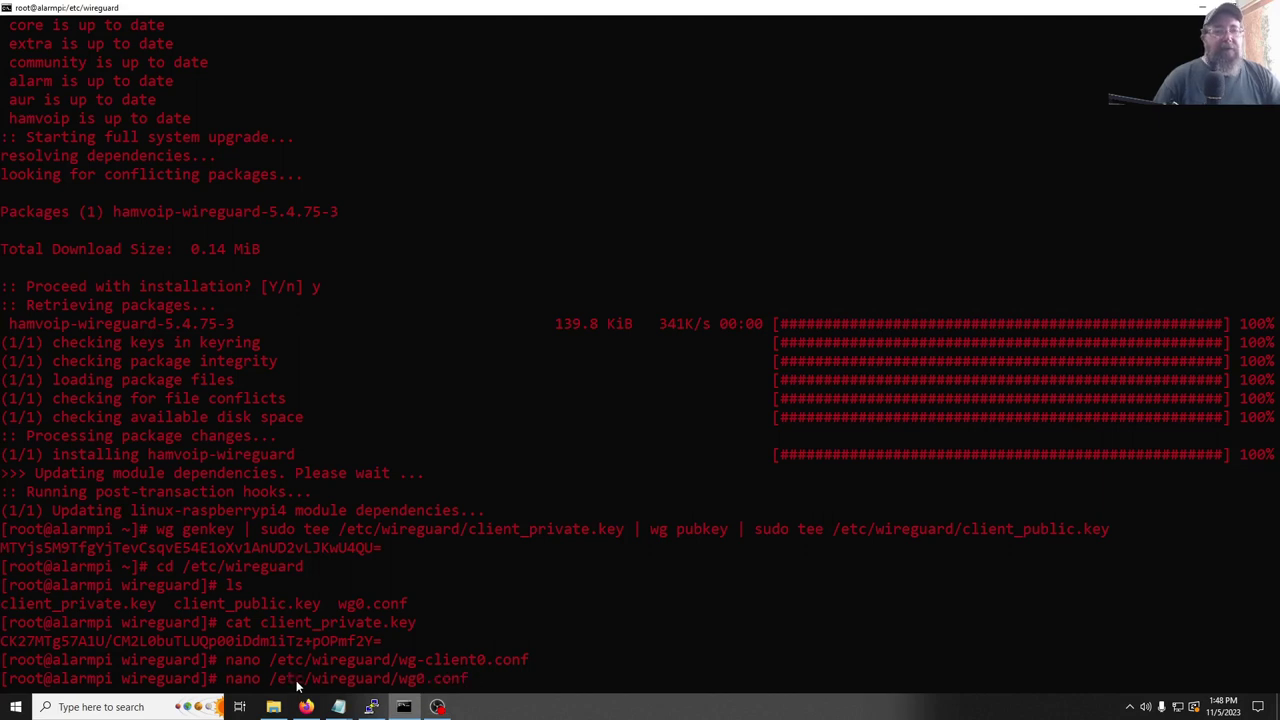
pyautogui.press('Return')
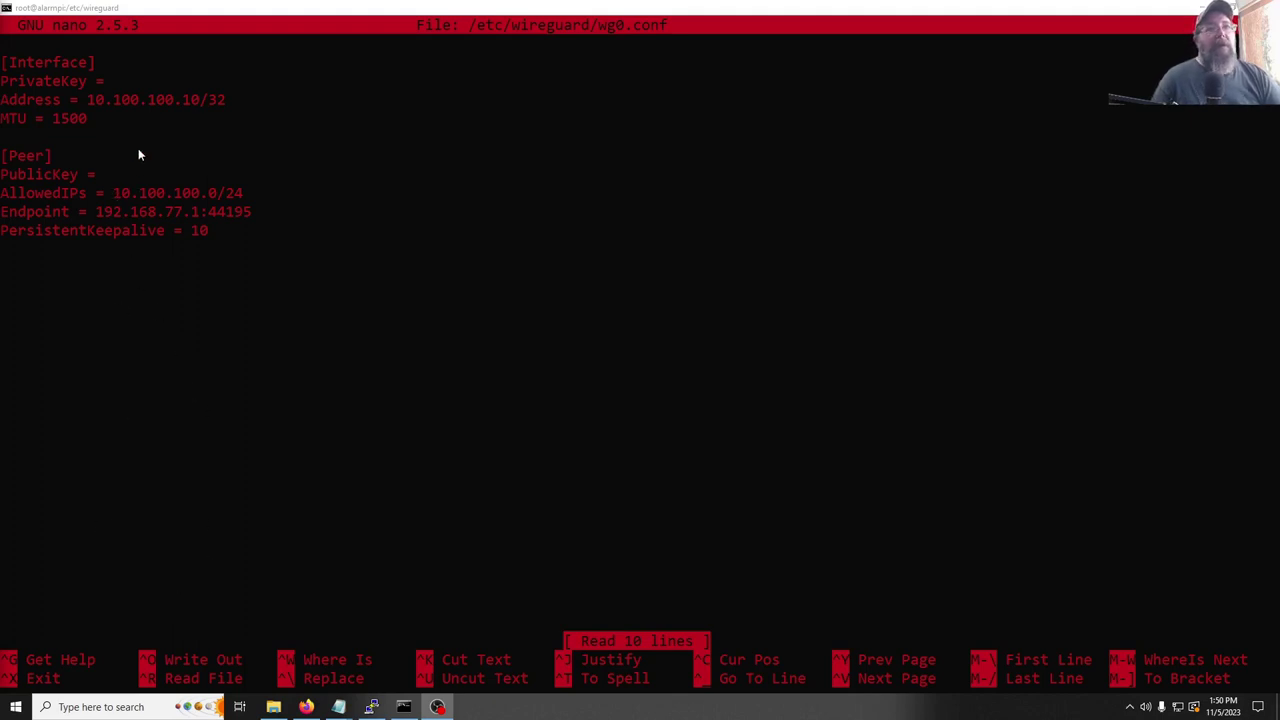
# Paste the client's private key as the empty PrivateKey value in the [Interface] section of wg0.conf
pyautogui.click(140, 77)
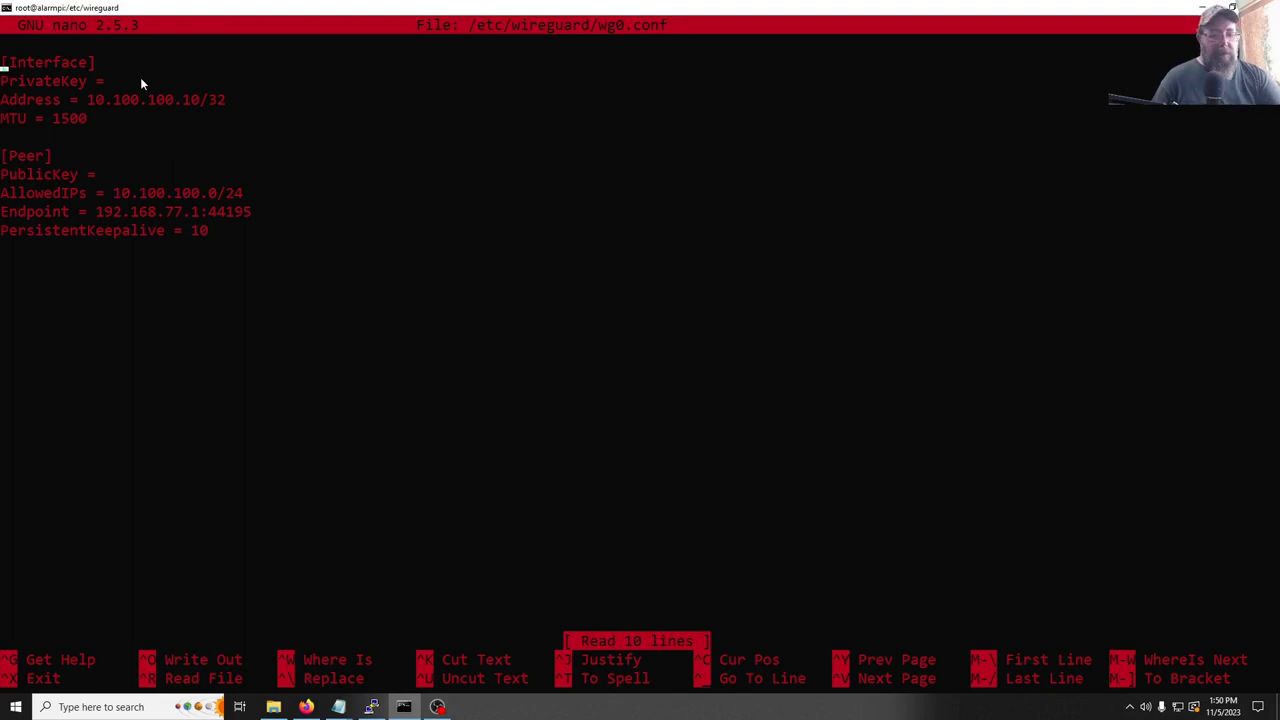
pyautogui.press('Down')
pyautogui.press('Down')
pyautogui.press('Up')
pyautogui.press('Right')
pyautogui.press('Right')
pyautogui.press('Right')
pyautogui.press('Right')
pyautogui.press('Right')
pyautogui.press('Right')
pyautogui.press('Right')
pyautogui.press('Right')
pyautogui.press('Right')
pyautogui.press('Right')
pyautogui.press('Right')
pyautogui.press('Right')
pyautogui.press('Right')
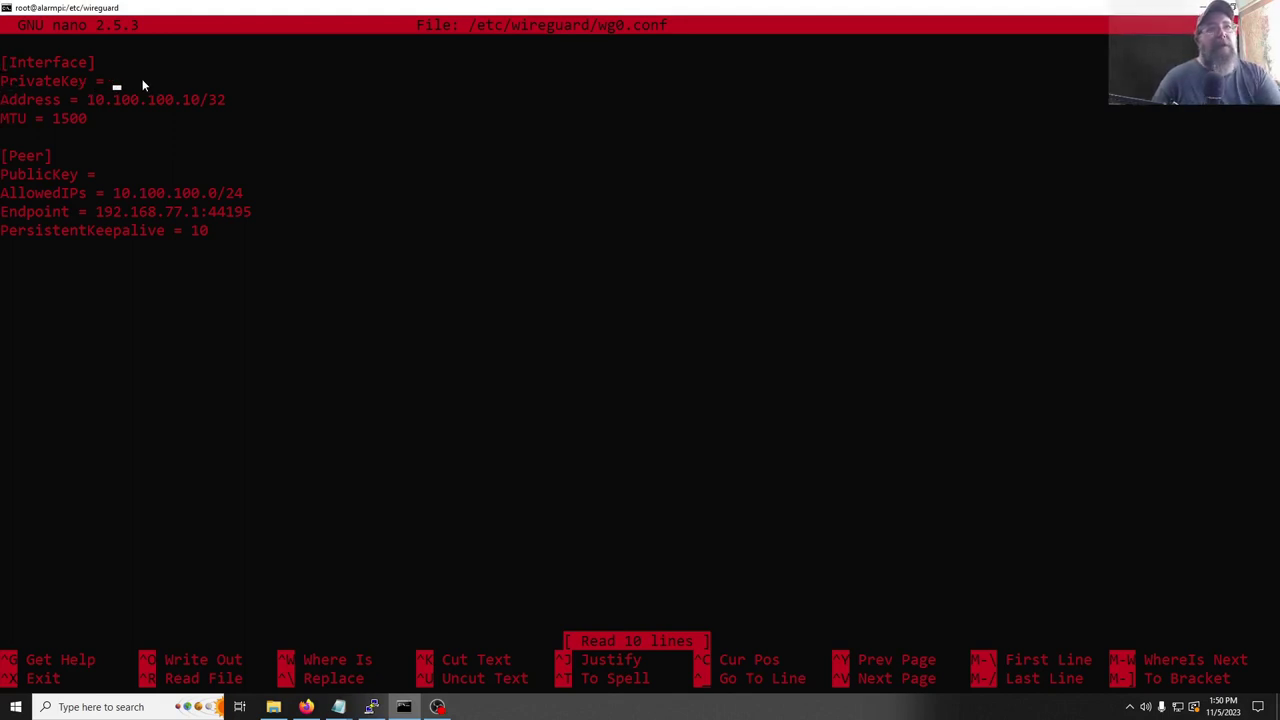
pyautogui.rightClick(132, 83)
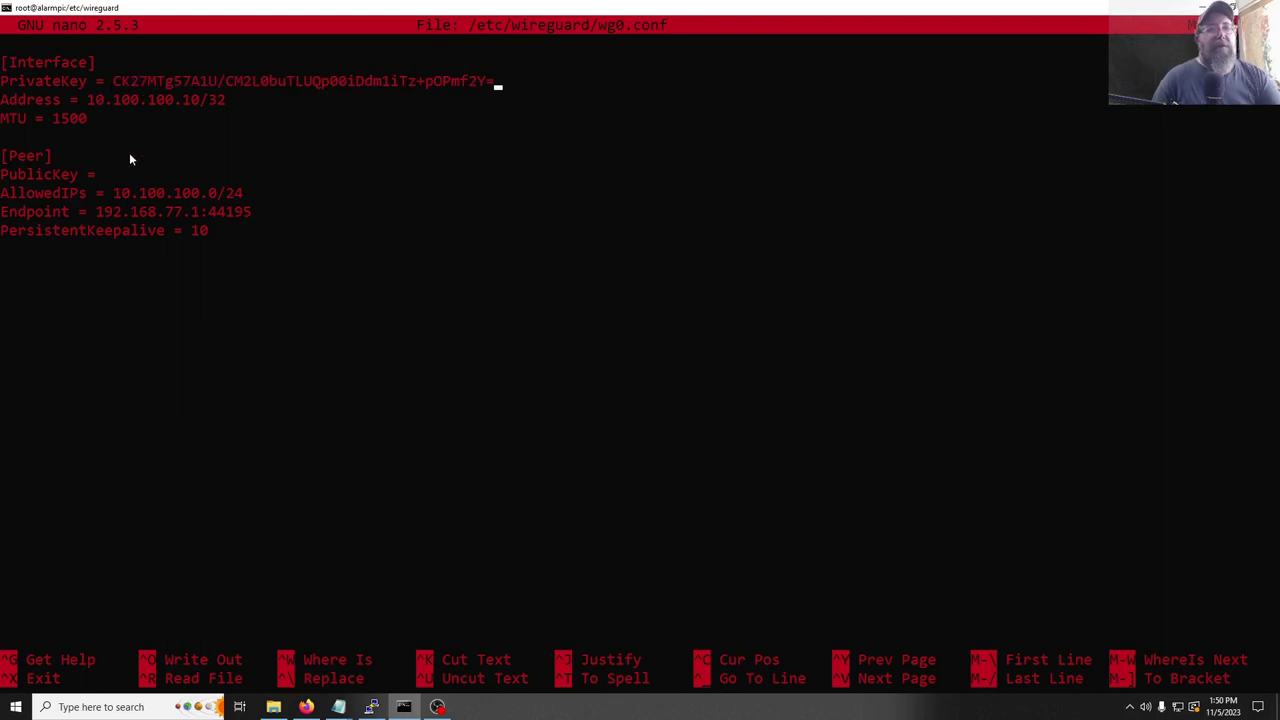
# Set the client's Address in the [Interface] section to 10.10.10.2/32
pyautogui.press('Down')
pyautogui.press('Left')
pyautogui.press('Left')
pyautogui.press('Left')
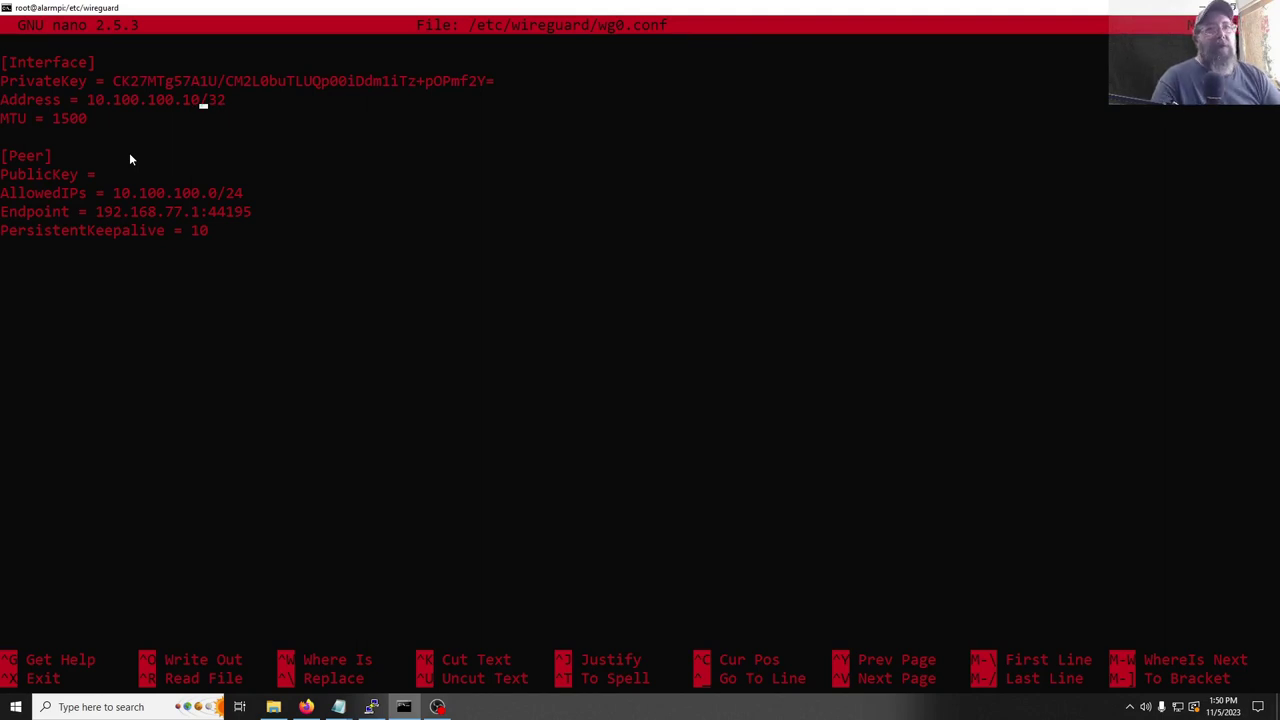
pyautogui.press('BackSpace')
pyautogui.press('BackSpace')
pyautogui.press('BackSpace')
pyautogui.press('BackSpace')
pyautogui.press('BackSpace')
pyautogui.press('BackSpace')
pyautogui.press('BackSpace')
pyautogui.press('BackSpace')
pyautogui.press('BackSpace')
pyautogui.press('BackSpace')
pyautogui.write('10.10.2')
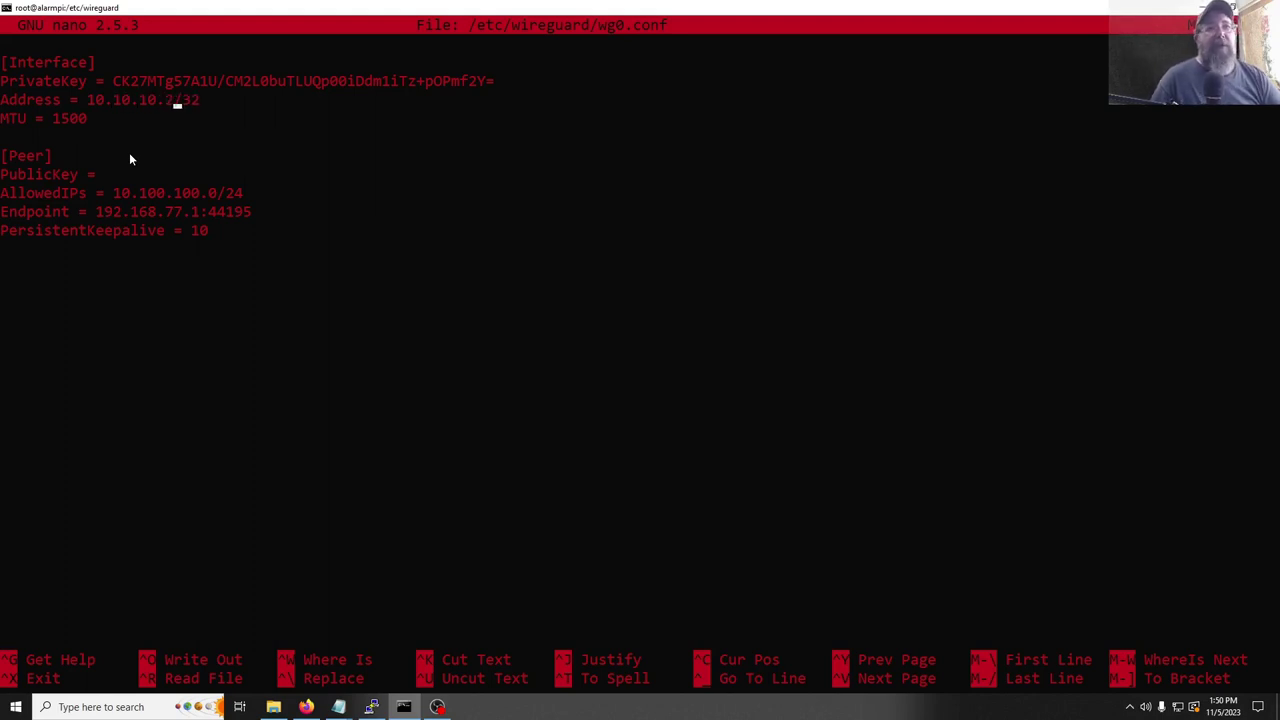
# Add a "DNS = 8.8.8.8" line below the Address in the [Interface] section of wg0.conf
pyautogui.press('Right')
pyautogui.press('Right')
pyautogui.press('Right')
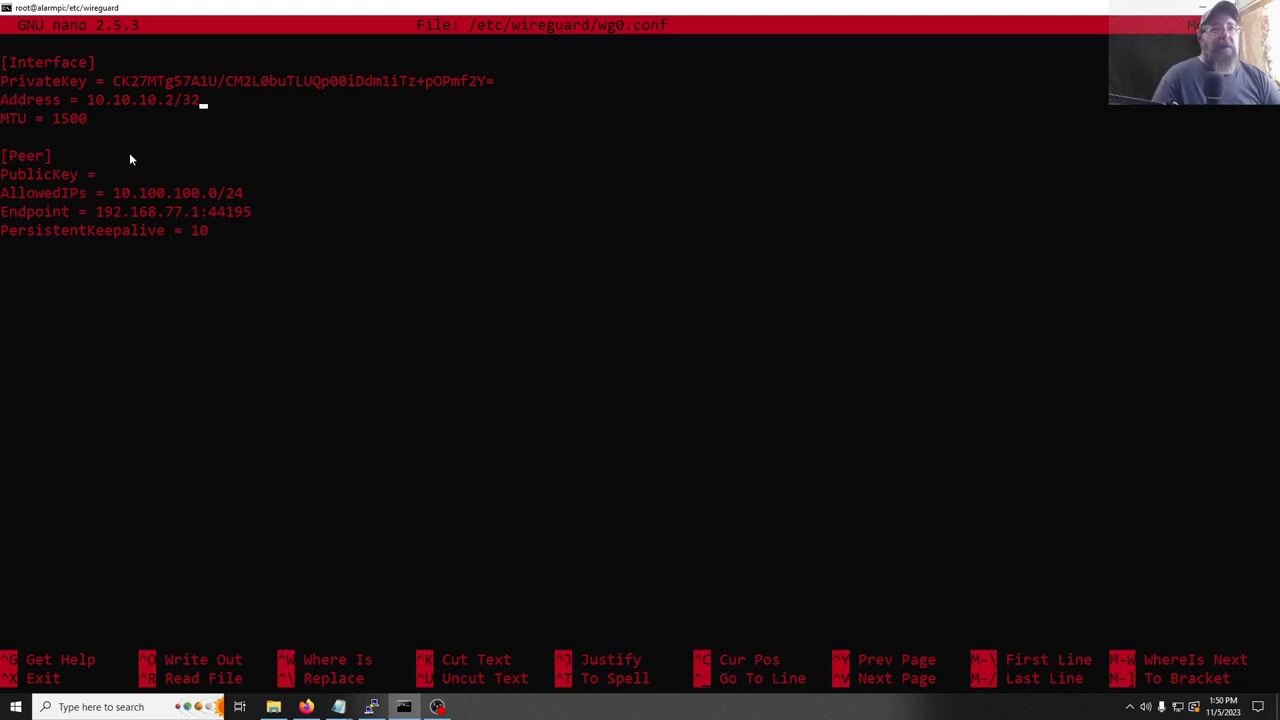
pyautogui.press('Return')
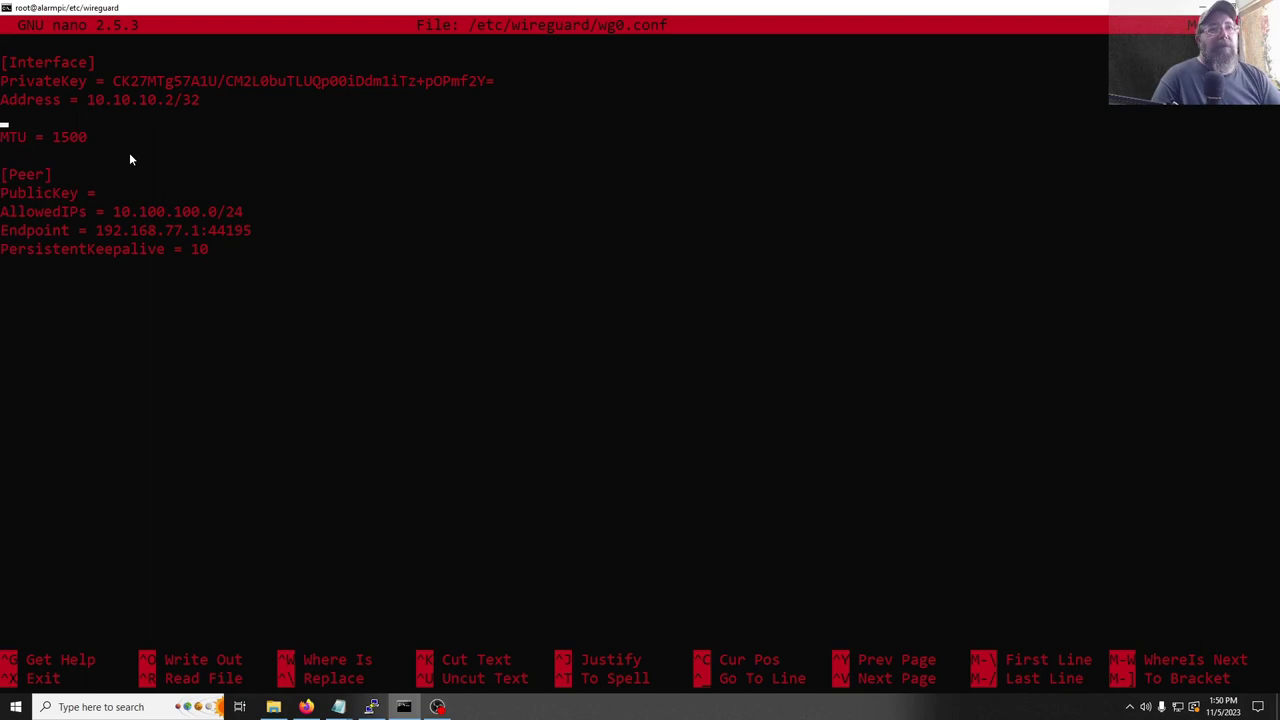
pyautogui.write('DNS')
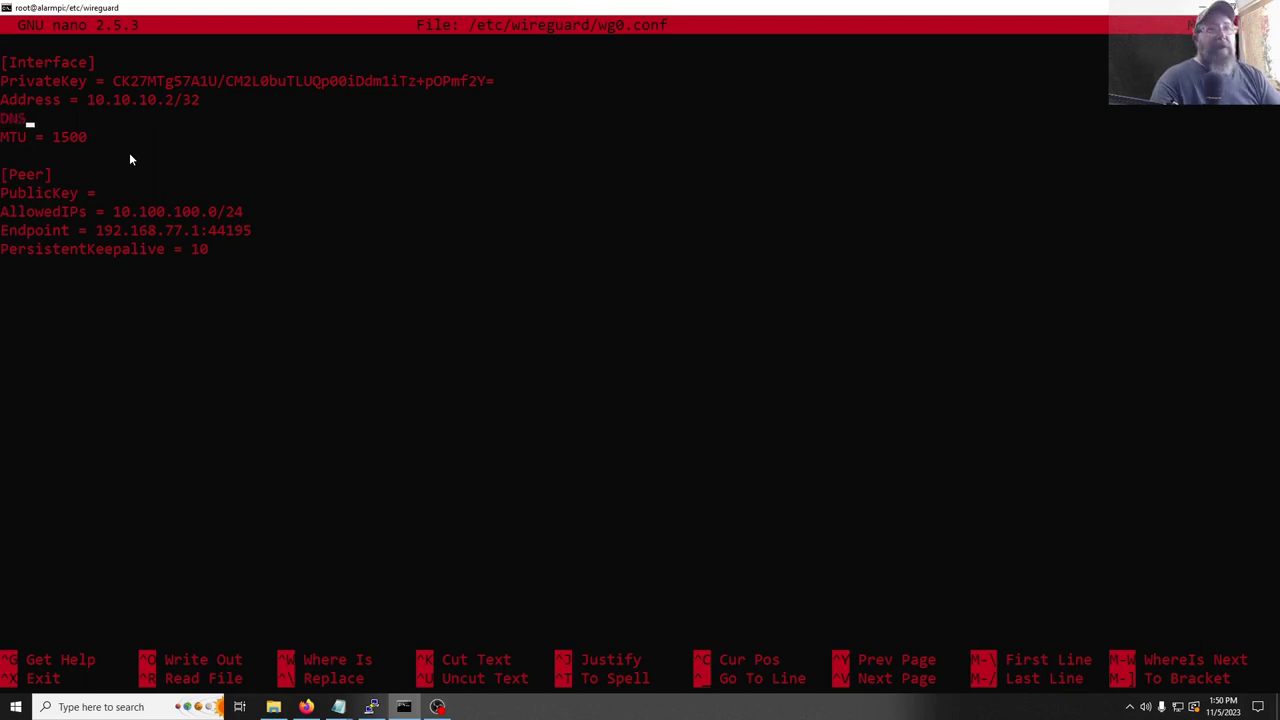
pyautogui.write(' = ')
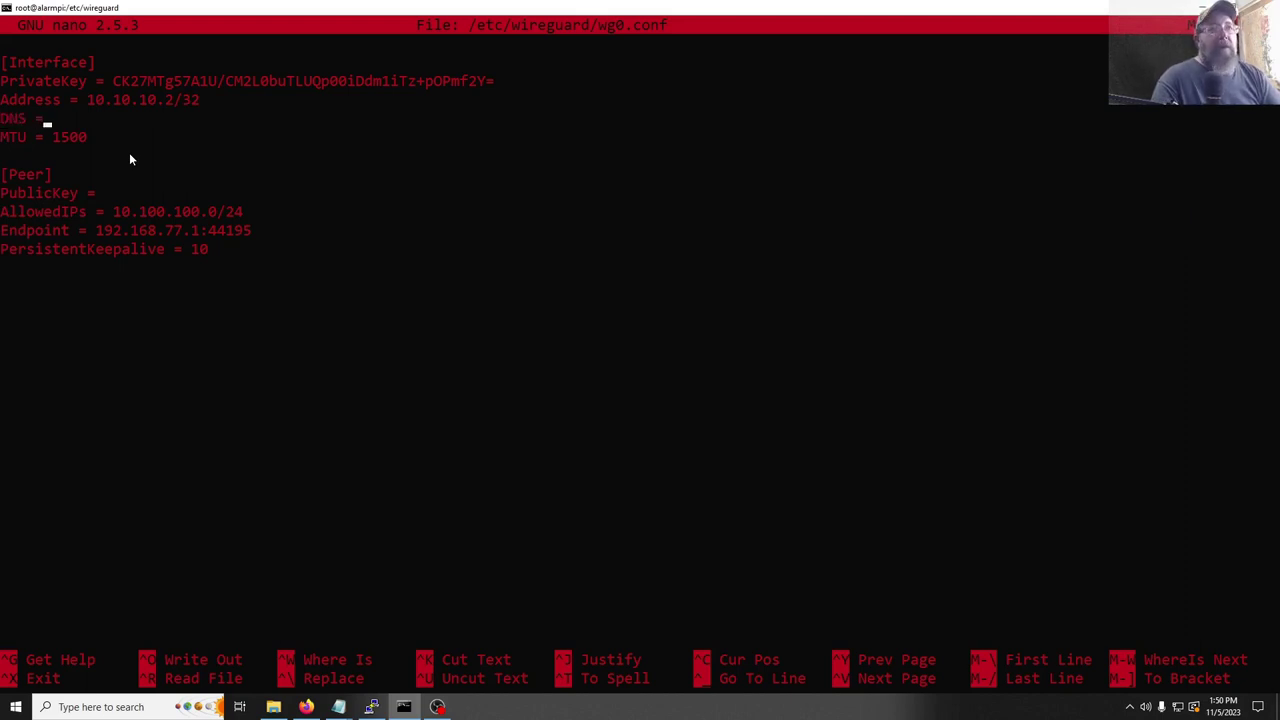
pyautogui.write('8.8.8.8')
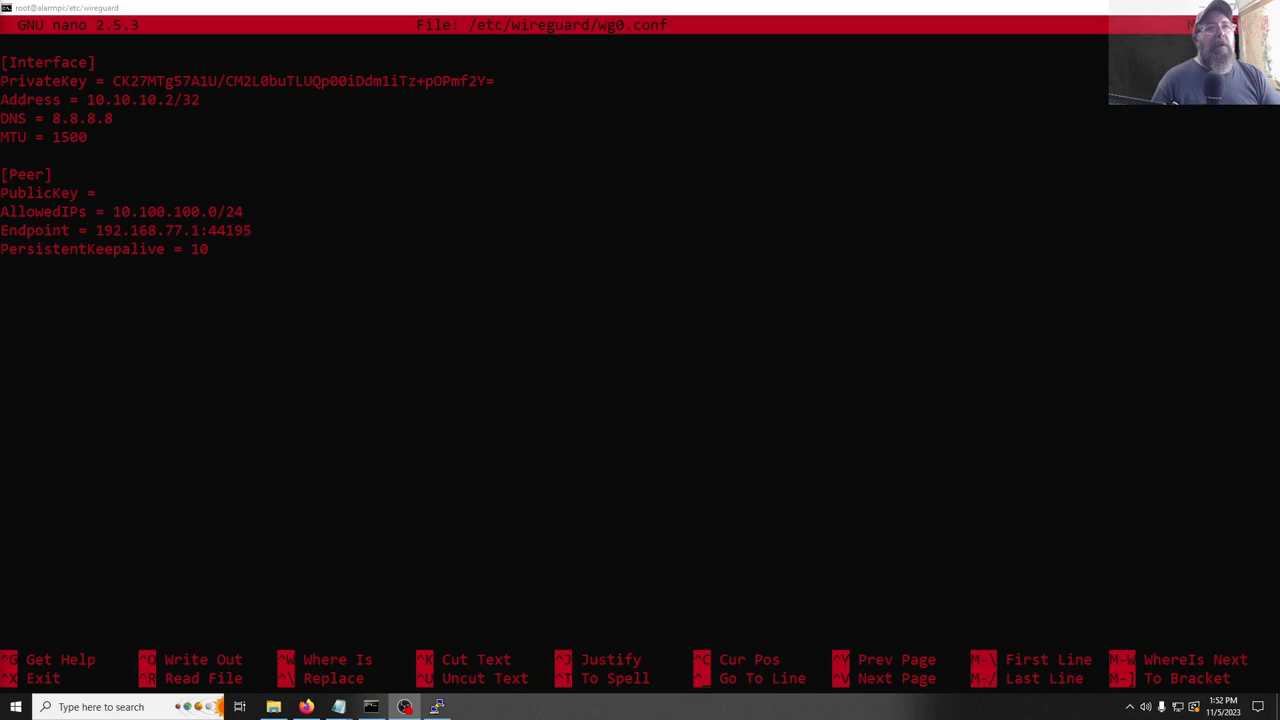
# Paste the server's public key as the empty PublicKey value in the [Peer] section
pyautogui.click(141, 199)
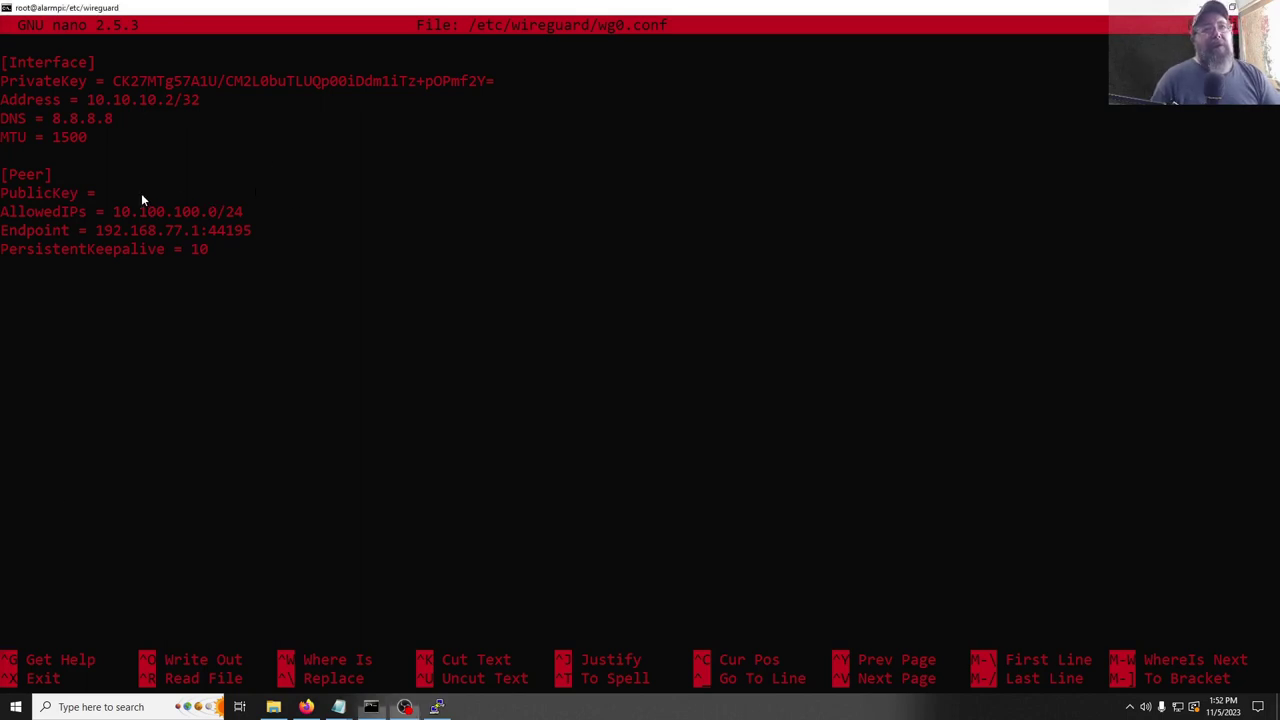
pyautogui.press('Down')
pyautogui.press('Down')
pyautogui.press('Down')
pyautogui.press('Down')
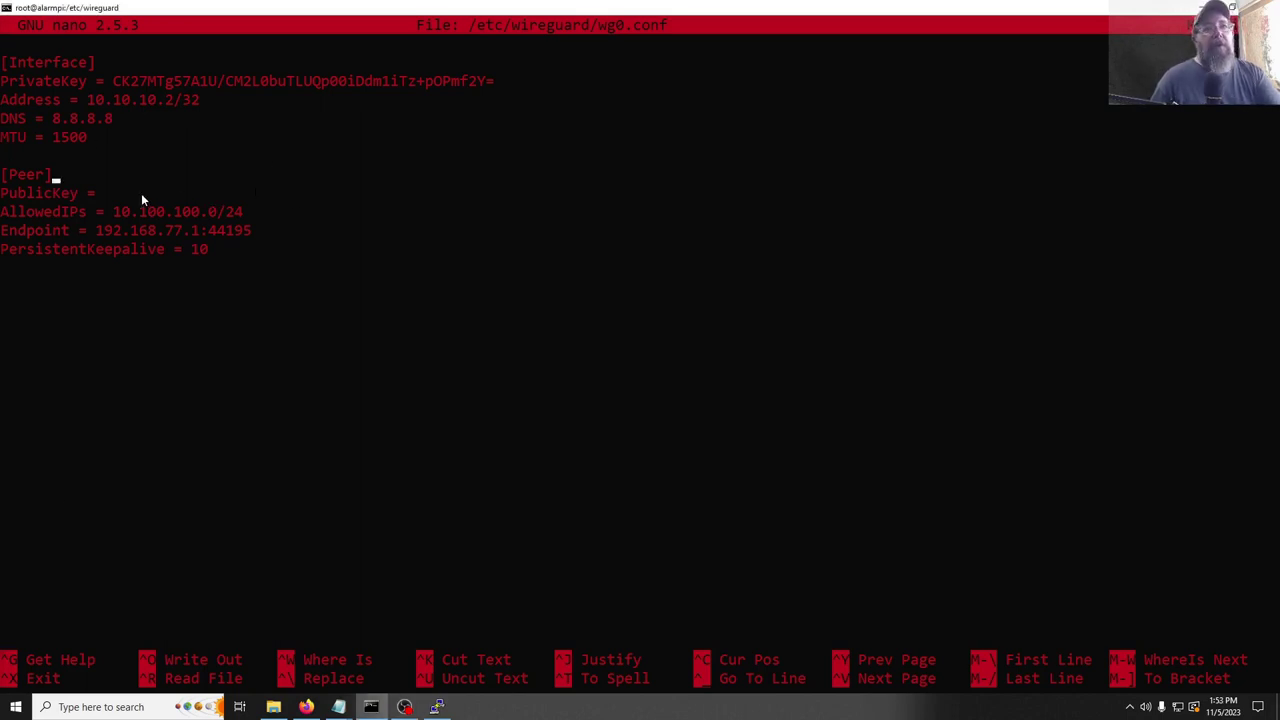
pyautogui.rightClick(142, 199)
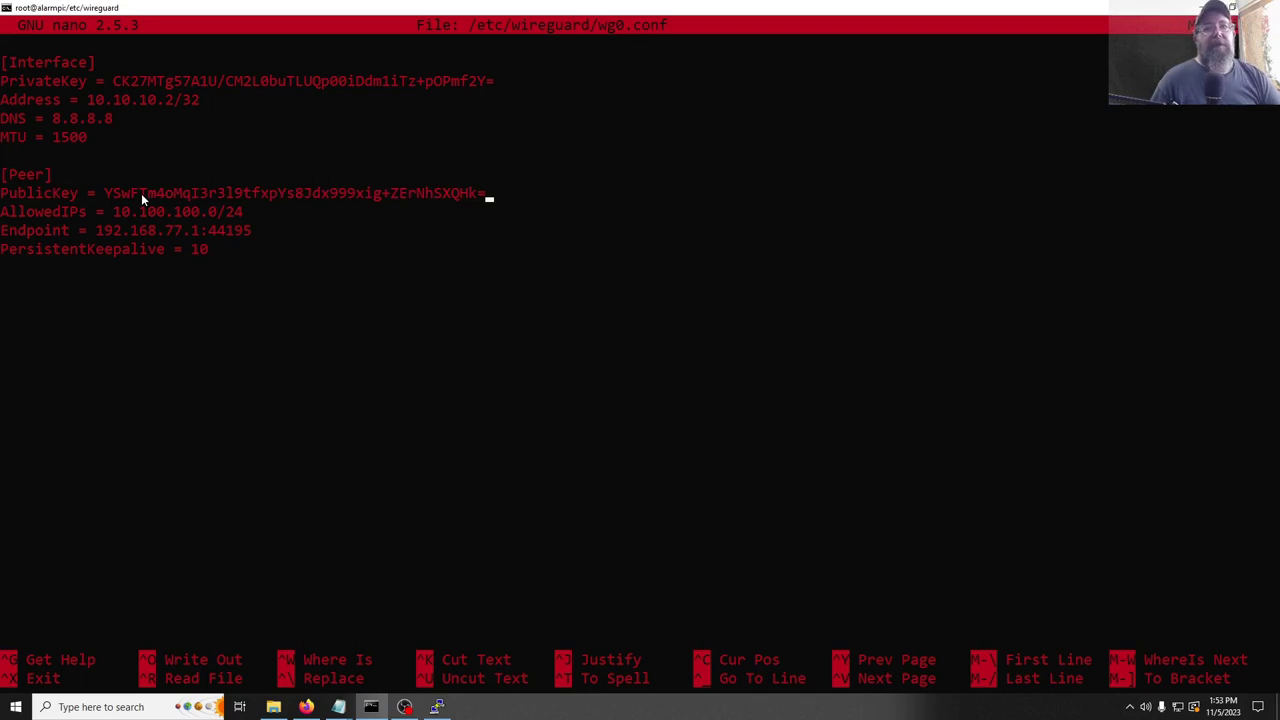
# Set AllowedIPs in the [Peer] section to 10.10.10.1/24
pyautogui.press('Down')
pyautogui.press('Left')
pyautogui.press('Left')
pyautogui.press('Left')
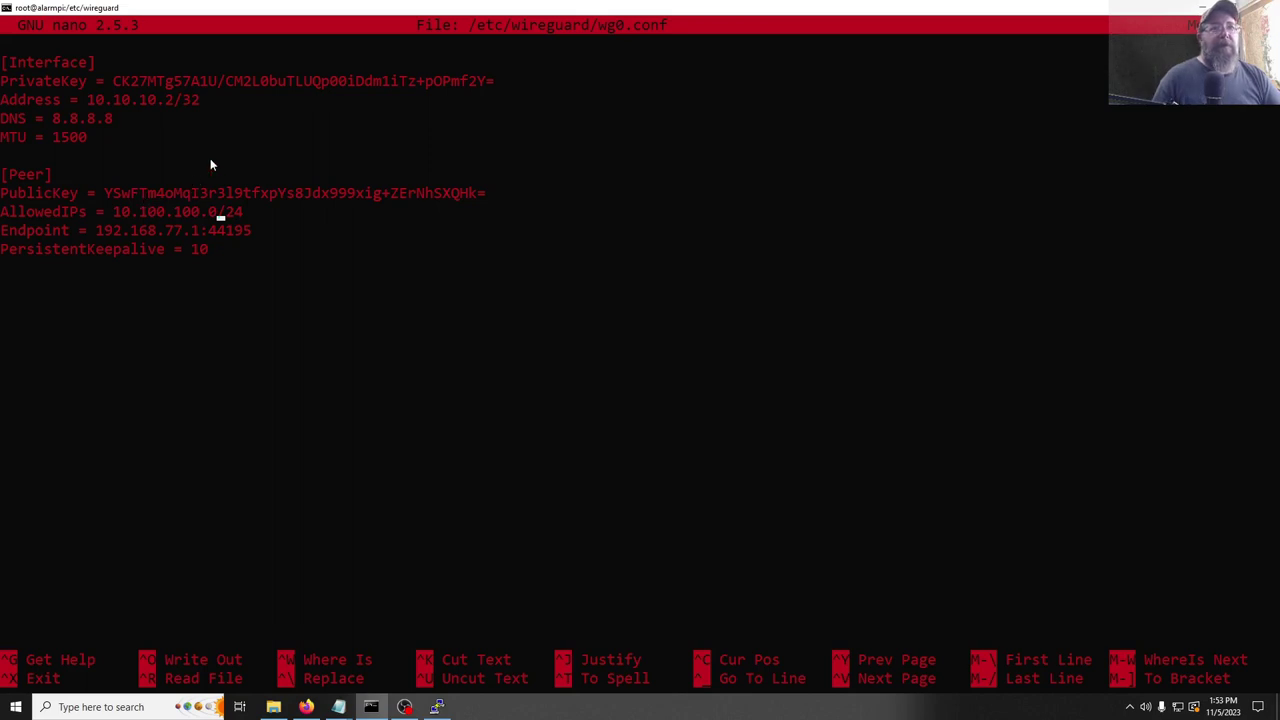
pyautogui.press('BackSpace')
pyautogui.press('BackSpace')
pyautogui.press('BackSpace')
pyautogui.press('BackSpace')
pyautogui.press('BackSpace')
pyautogui.press('BackSpace')
pyautogui.press('BackSpace')
pyautogui.press('BackSpace')
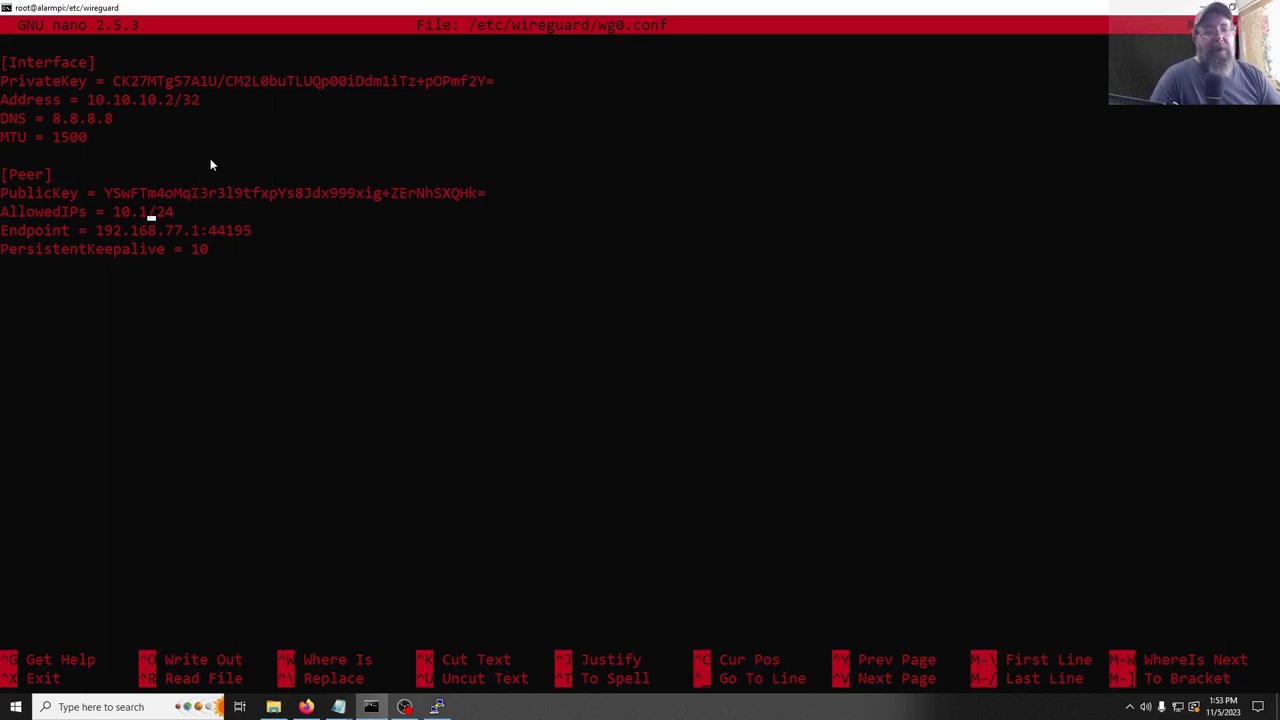
pyautogui.write('0.10')
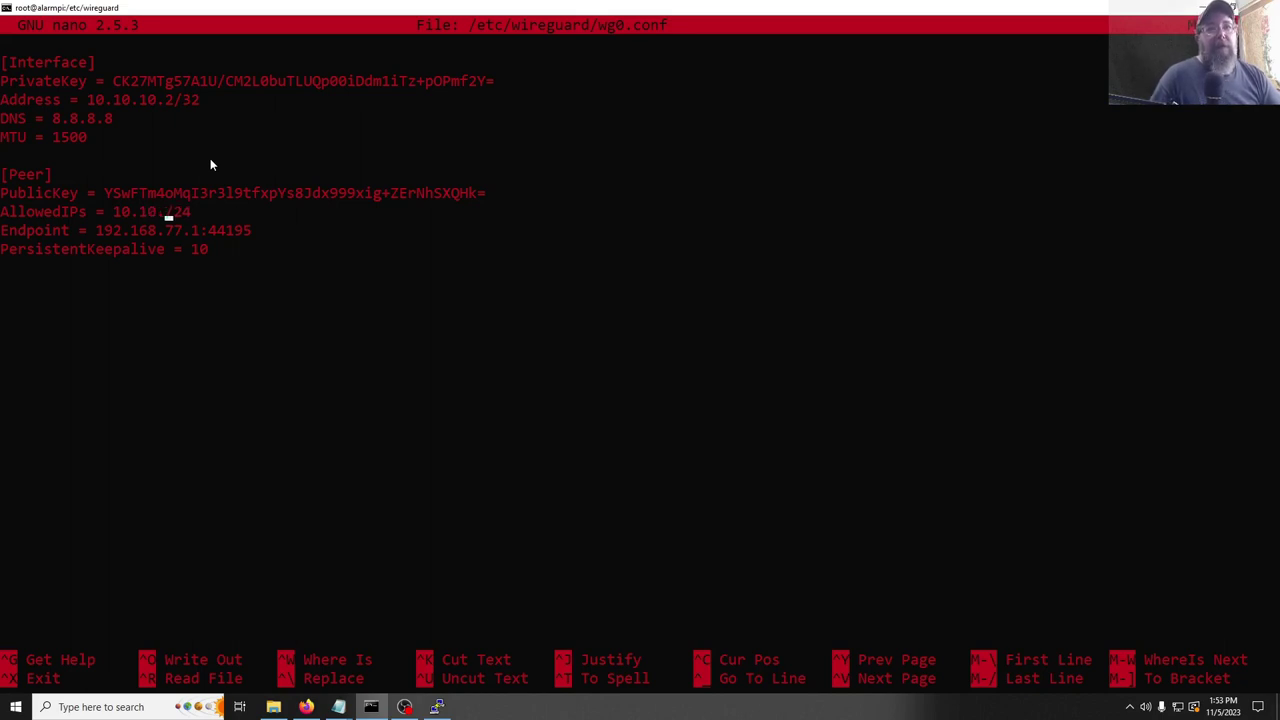
pyautogui.write('.10.1')
# Replace the peer's Endpoint with the server's IP address and WireGuard port, 198.22.162.213:51820
pyautogui.press('Down')
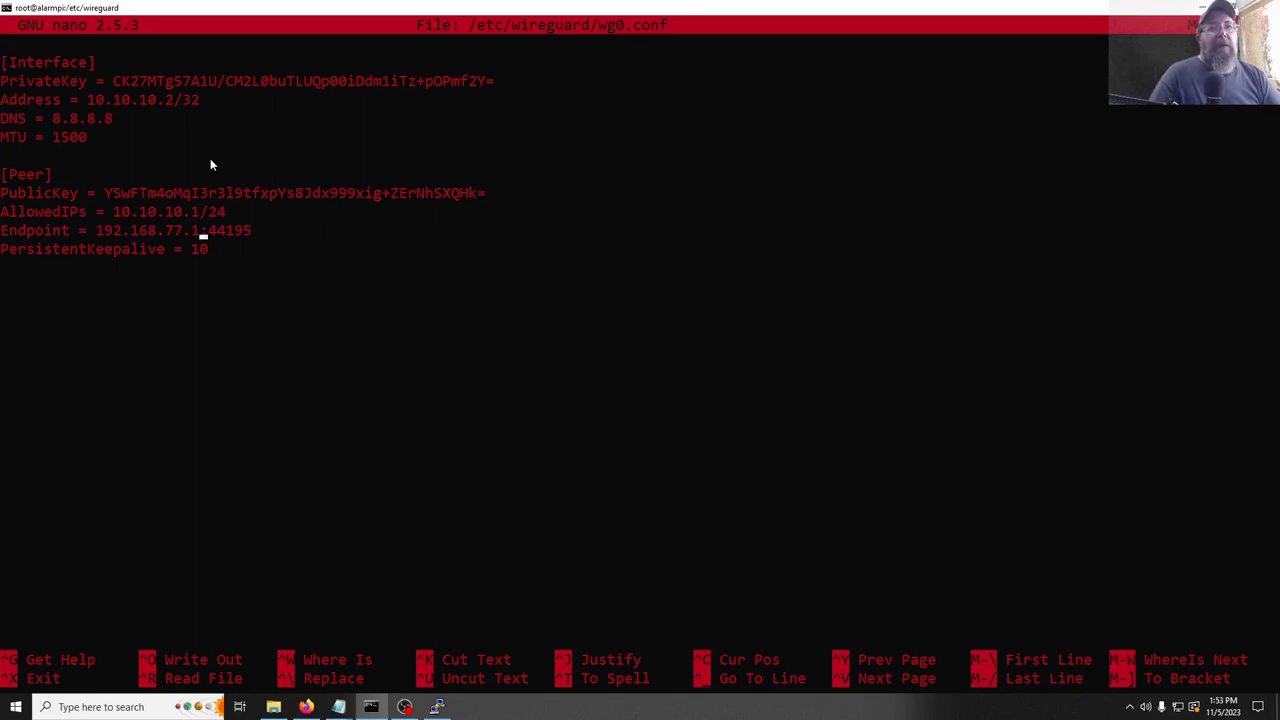
pyautogui.press('Right')
pyautogui.press('Right')
pyautogui.press('Right')
pyautogui.press('Right')
pyautogui.press('Right')
pyautogui.press('Right')
pyautogui.press('BackSpace')
pyautogui.press('BackSpace')
pyautogui.press('BackSpace')
pyautogui.press('BackSpace')
pyautogui.press('BackSpace')
pyautogui.press('BackSpace')
pyautogui.press('BackSpace')
pyautogui.press('BackSpace')
pyautogui.press('BackSpace')
pyautogui.press('BackSpace')
pyautogui.press('BackSpace')
pyautogui.press('BackSpace')
pyautogui.press('BackSpace')
pyautogui.press('BackSpace')
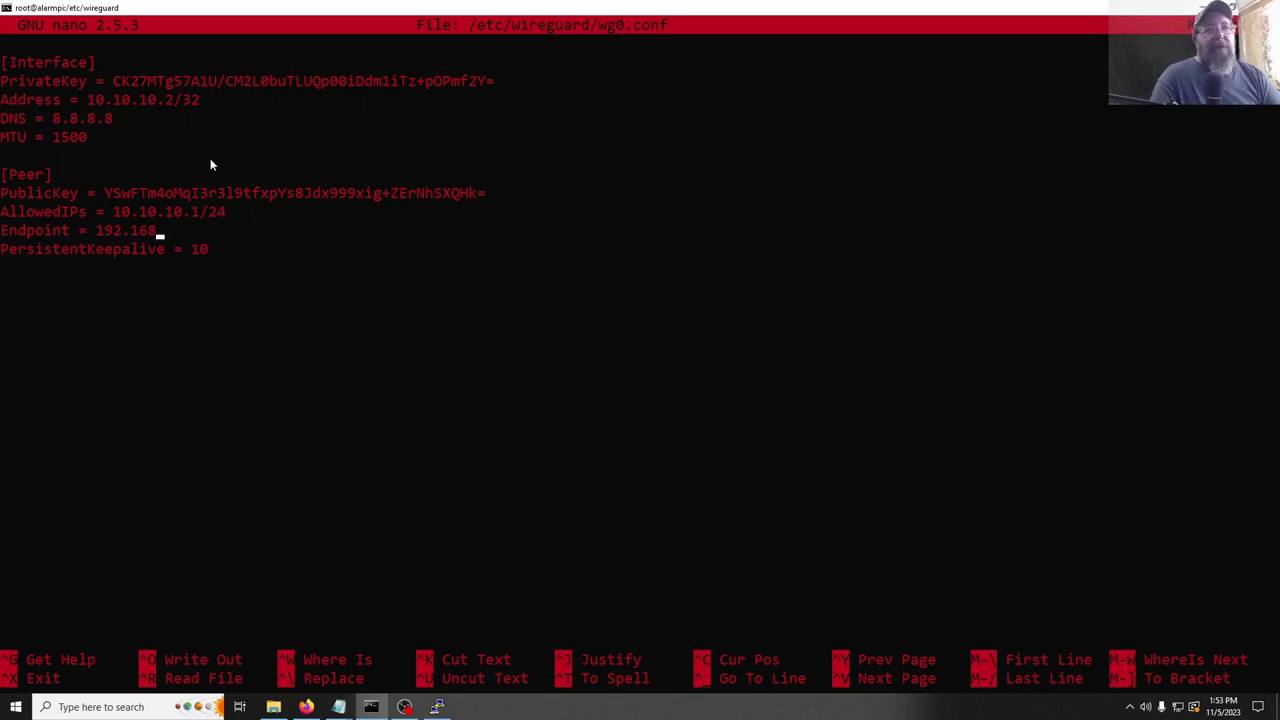
pyautogui.press('BackSpace')
pyautogui.press('BackSpace')
pyautogui.press('BackSpace')
pyautogui.press('BackSpace')
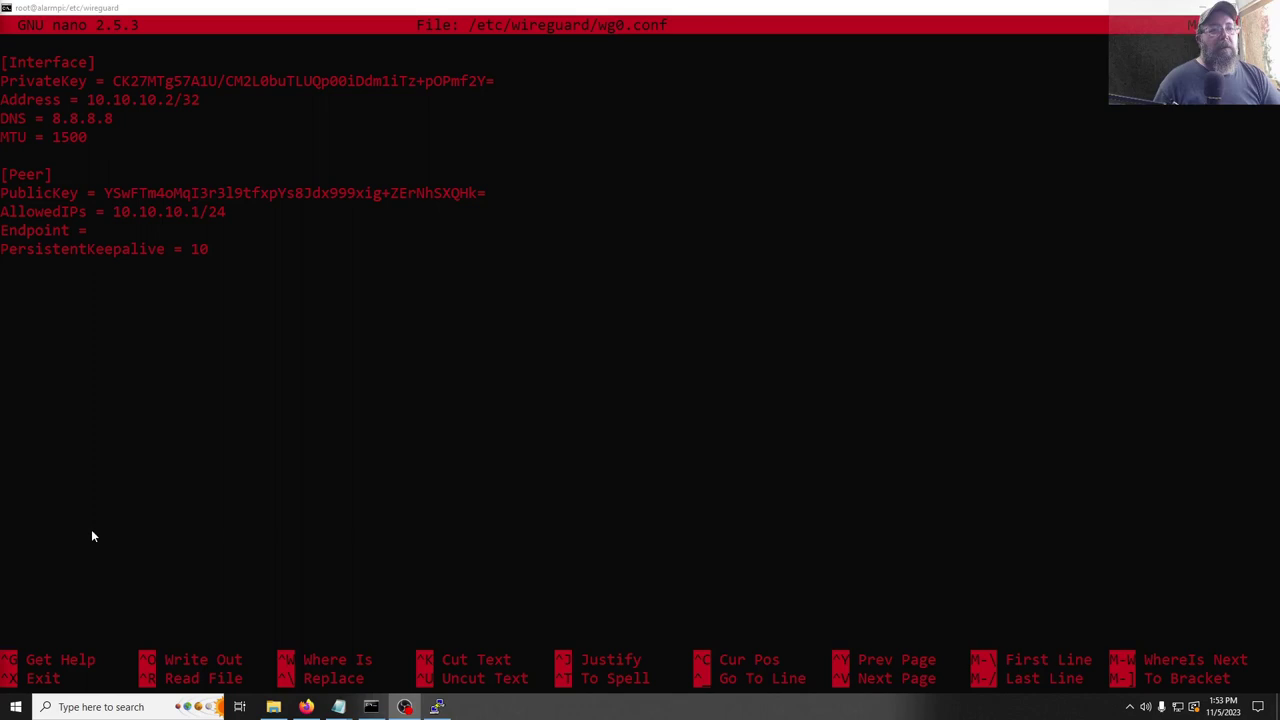
pyautogui.click(139, 234)
pyautogui.rightClick(139, 234)
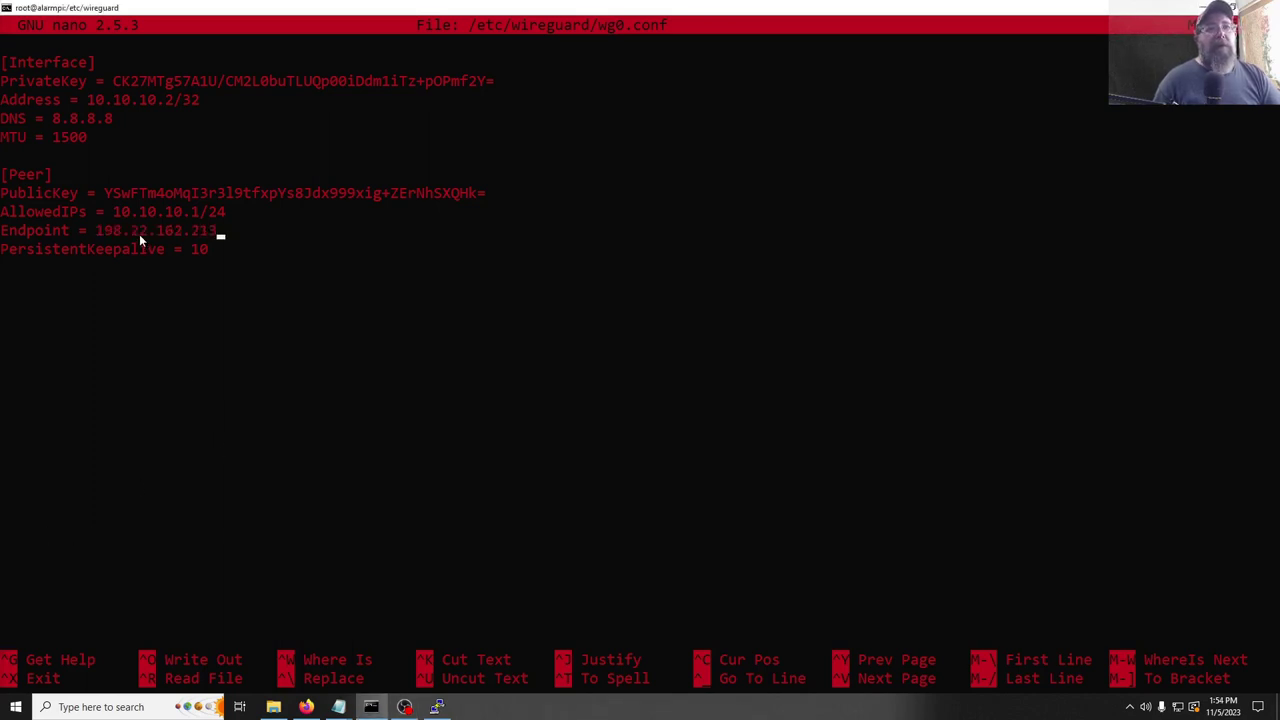
pyautogui.write(':51820')
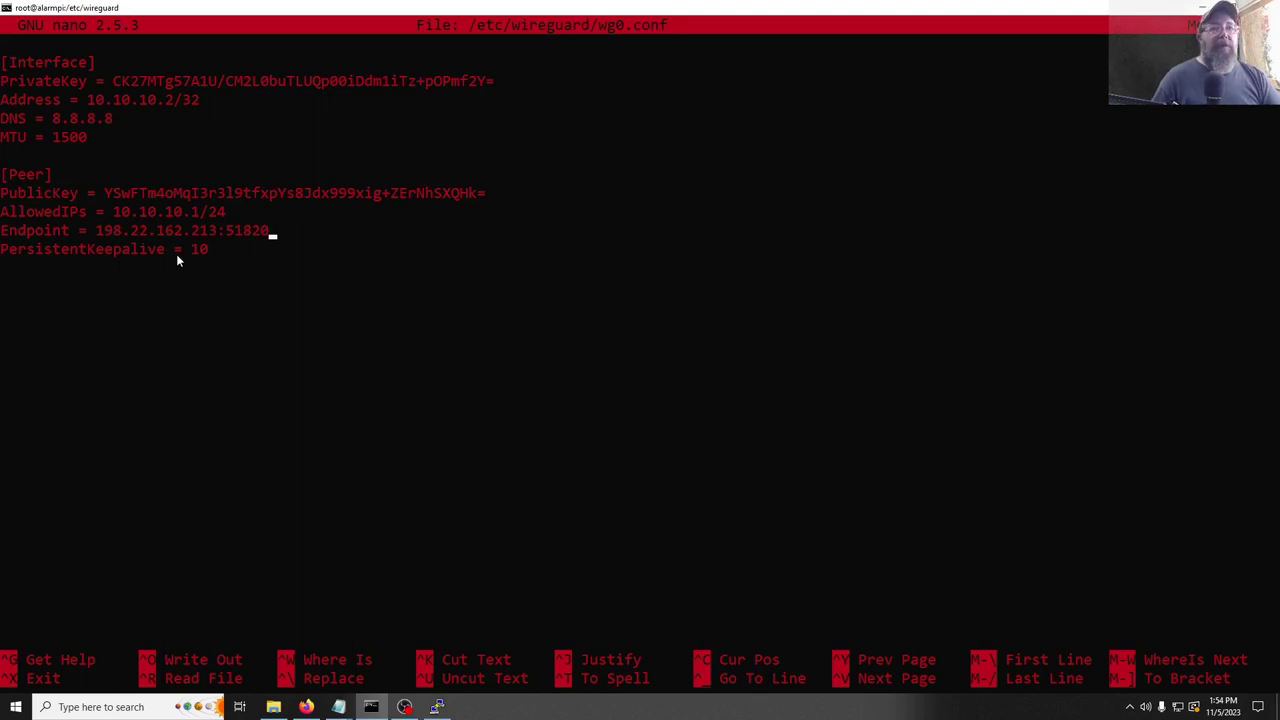
# Set PersistentKeepalive to 25, then save /etc/wireguard/wg0.conf and exit nano
pyautogui.press('Down')
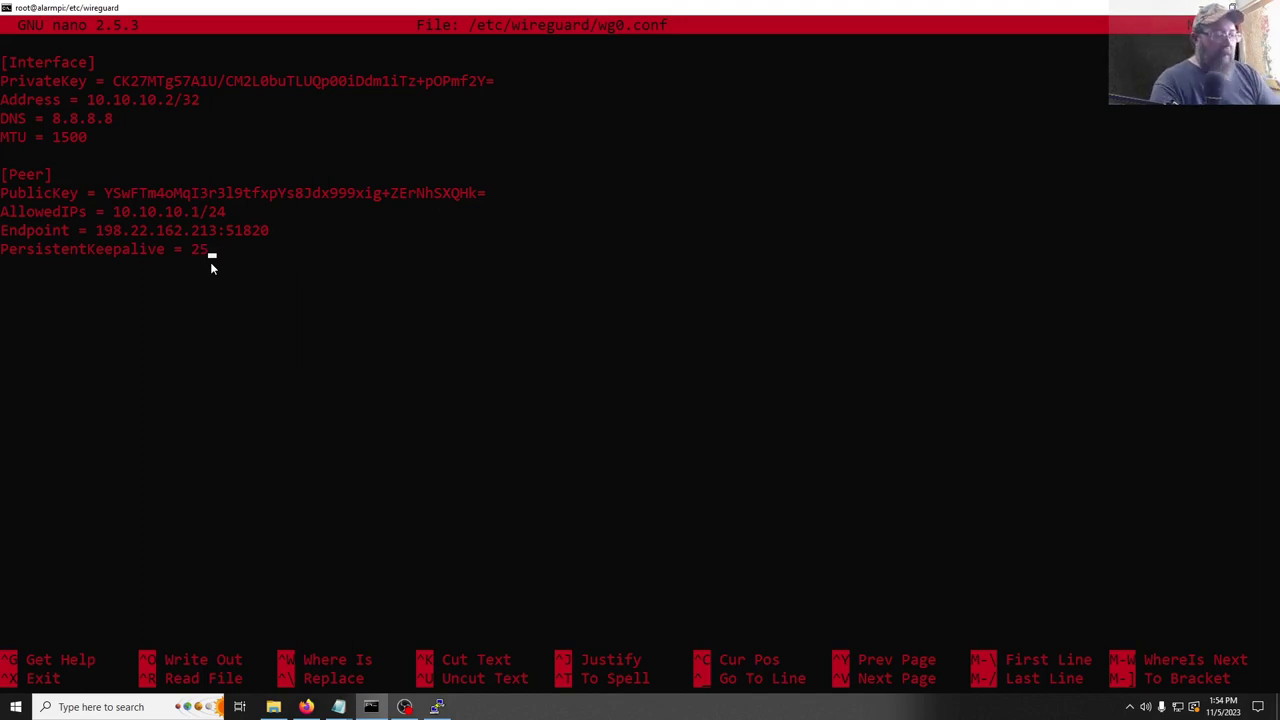
pyautogui.hotkey('ctrl', 'x')
pyautogui.press('y')
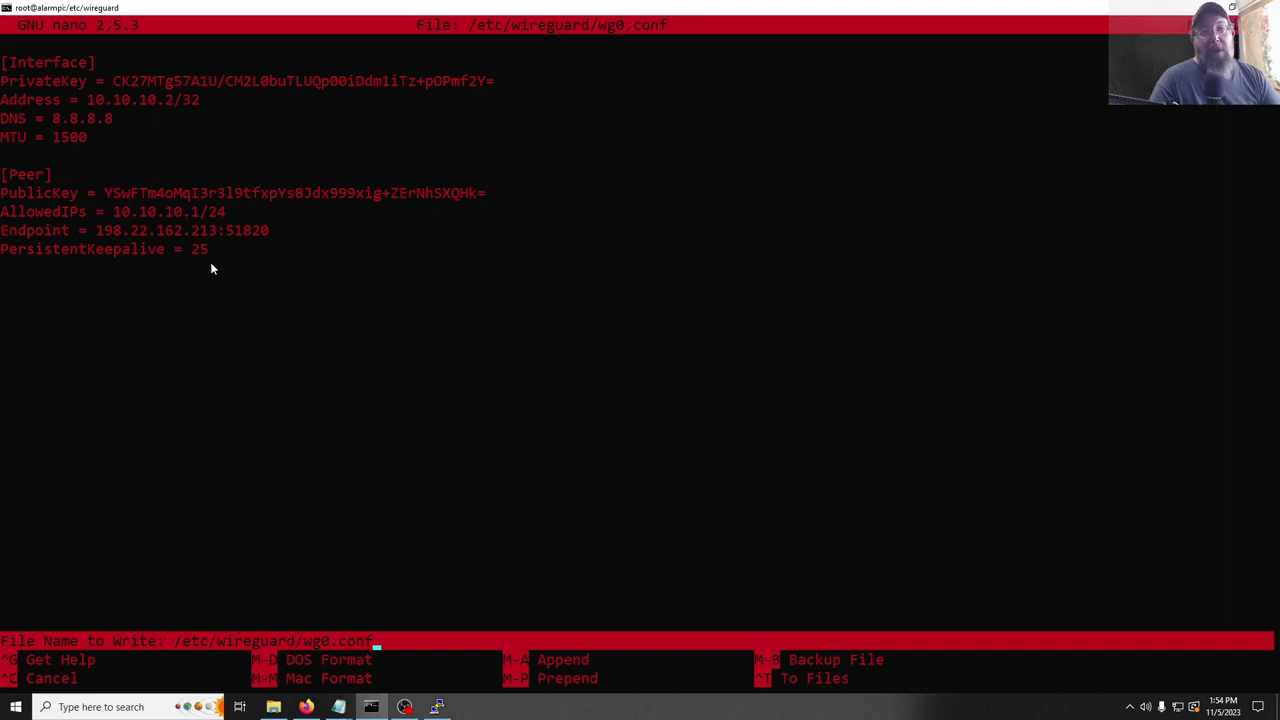
pyautogui.press('Return')
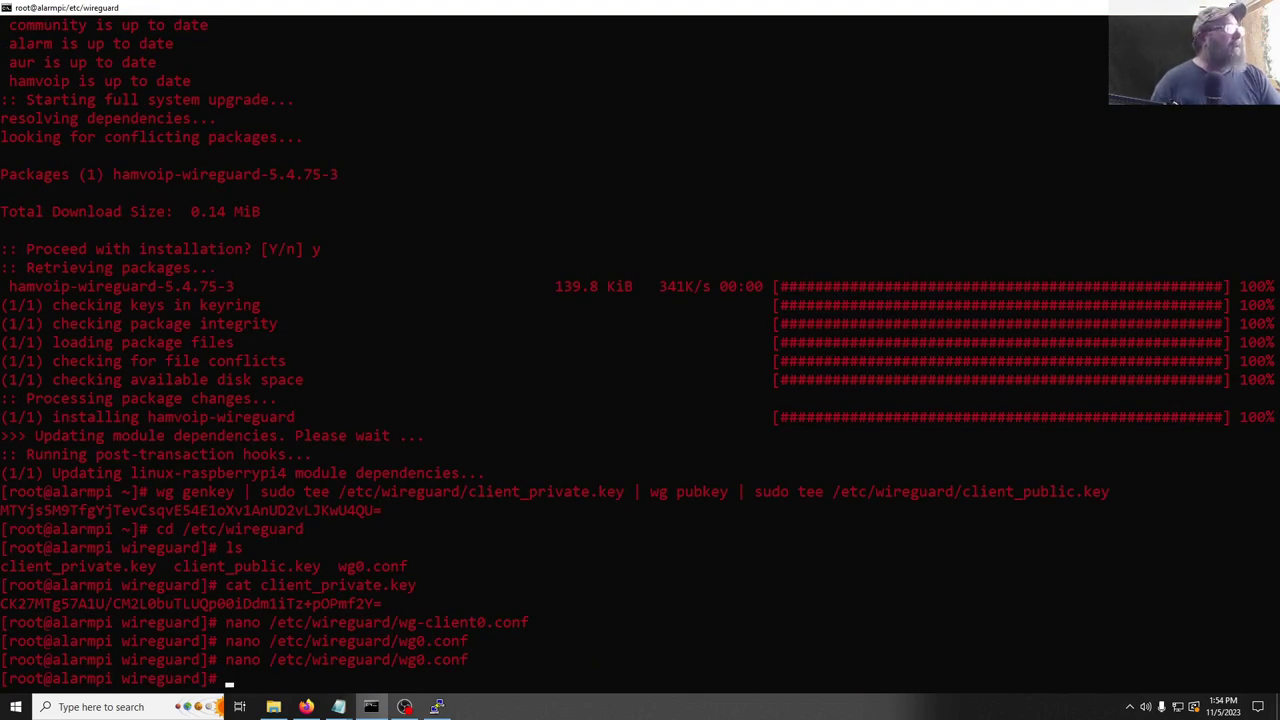
pyautogui.click(255, 680)
pyautogui.rightClick(255, 680)
pyautogui.press('Return')
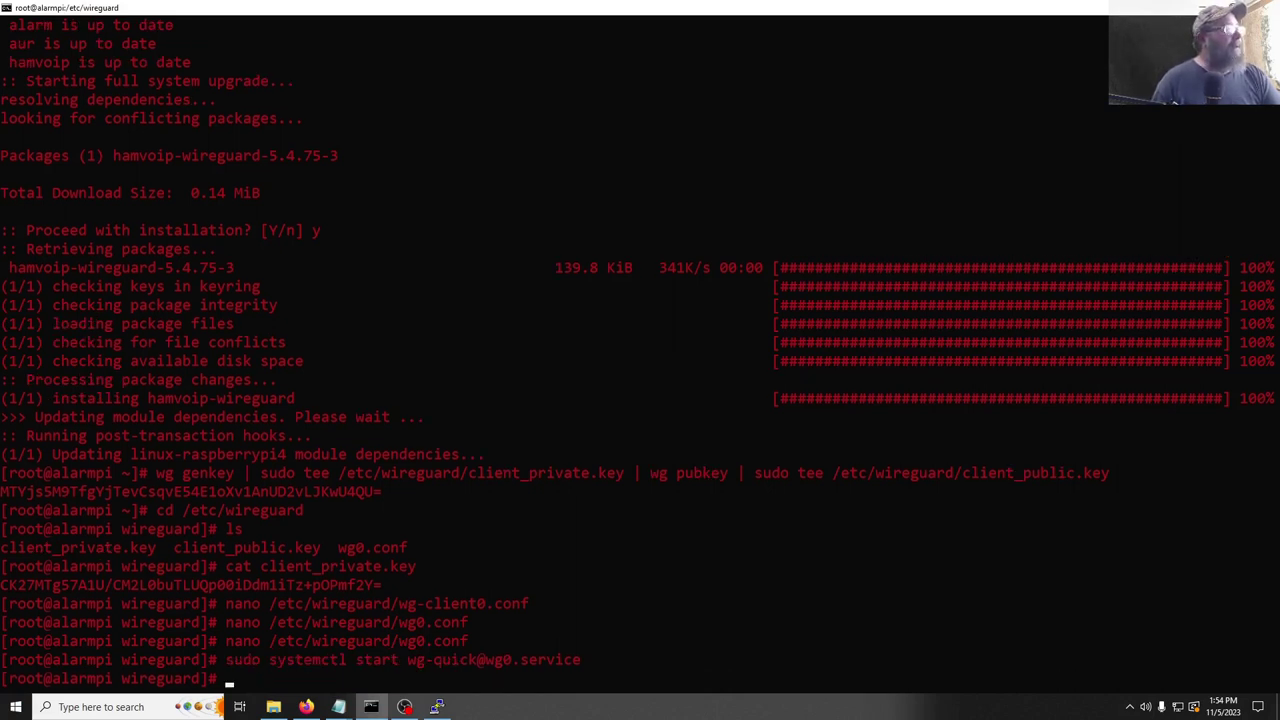
# Switch to the demovpn server's PuTTY session and list the files in /etc/wireguard
pyautogui.hotkey('alt', 'Tab')
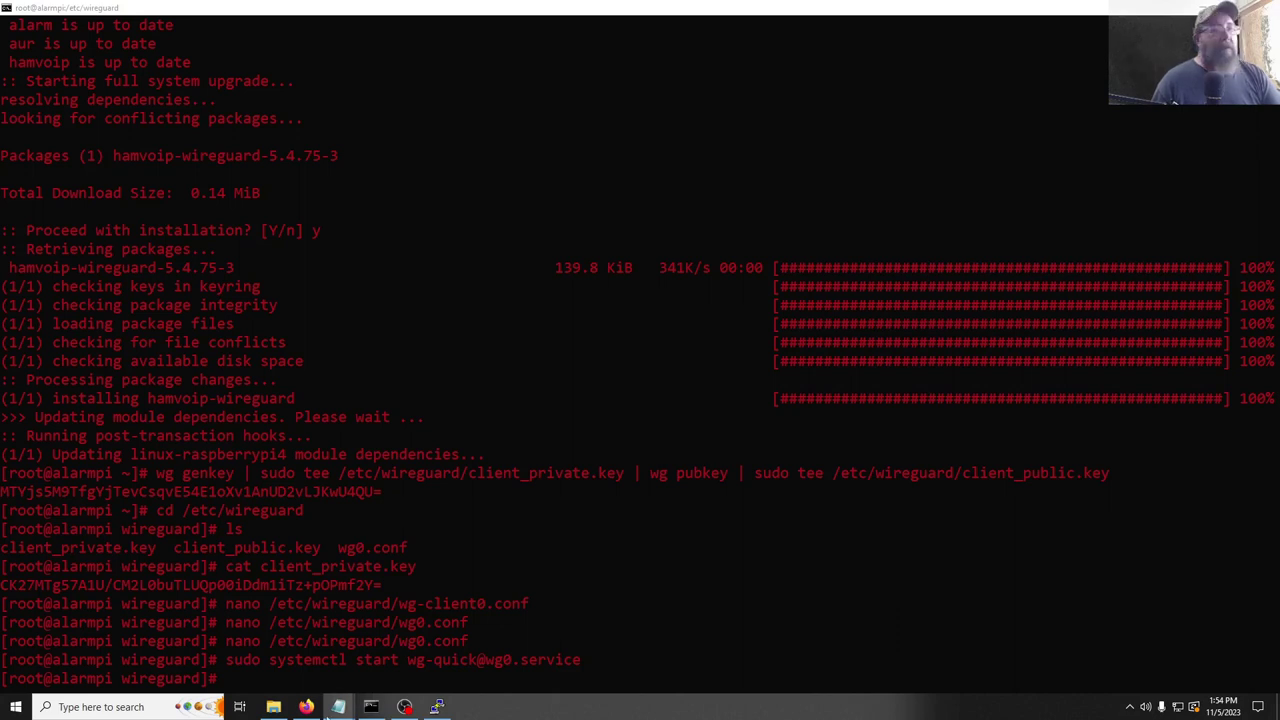
pyautogui.click(428, 706)
pyautogui.click(428, 706)
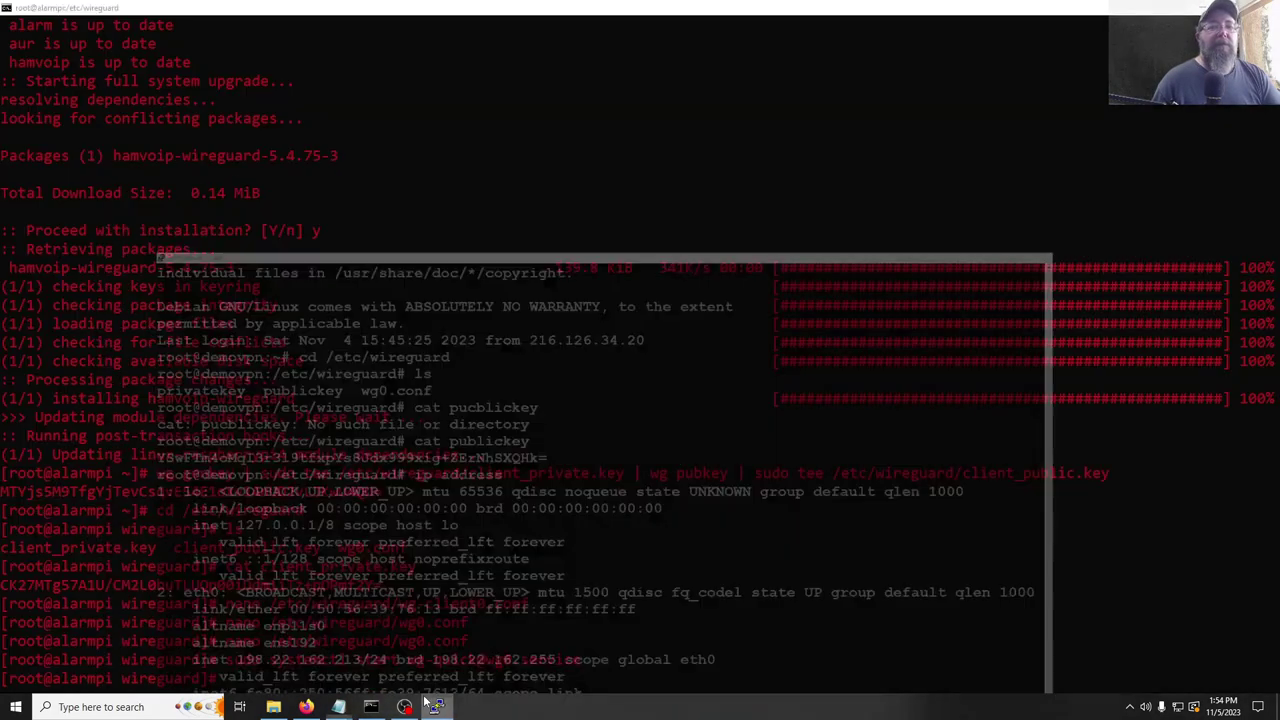
pyautogui.click(637, 680)
pyautogui.rightClick(637, 677)
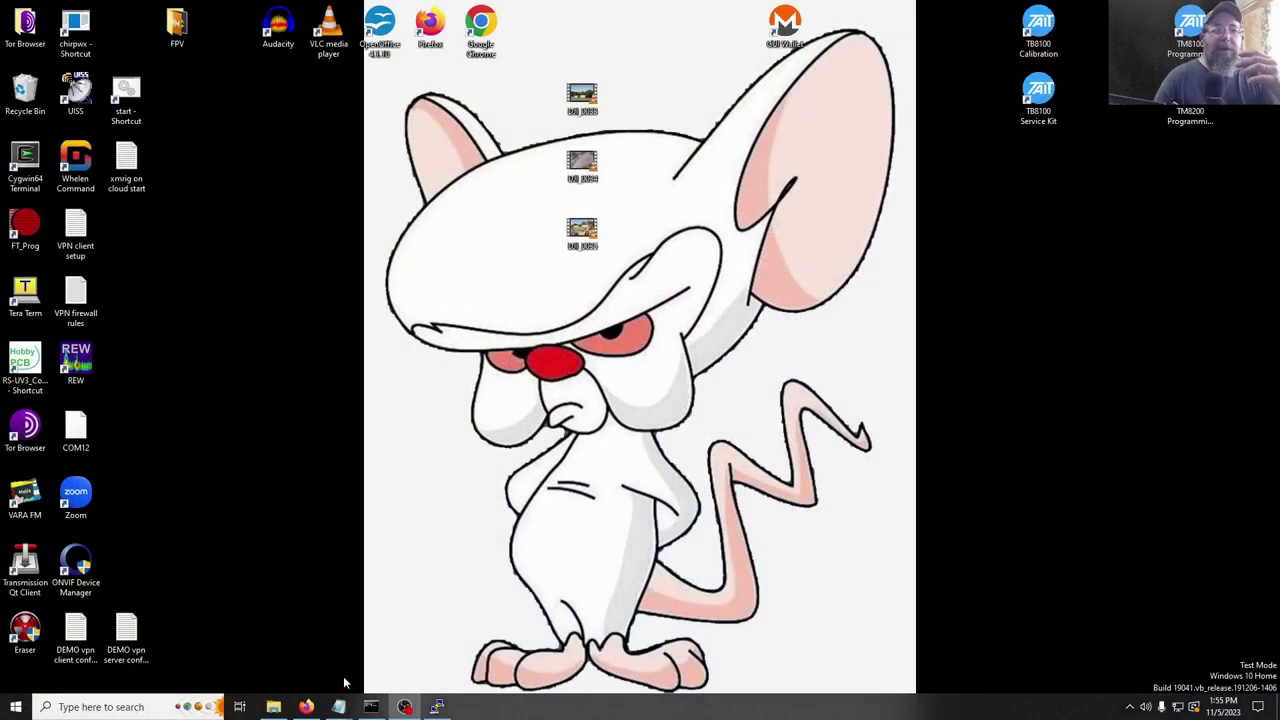
pyautogui.click(437, 707)
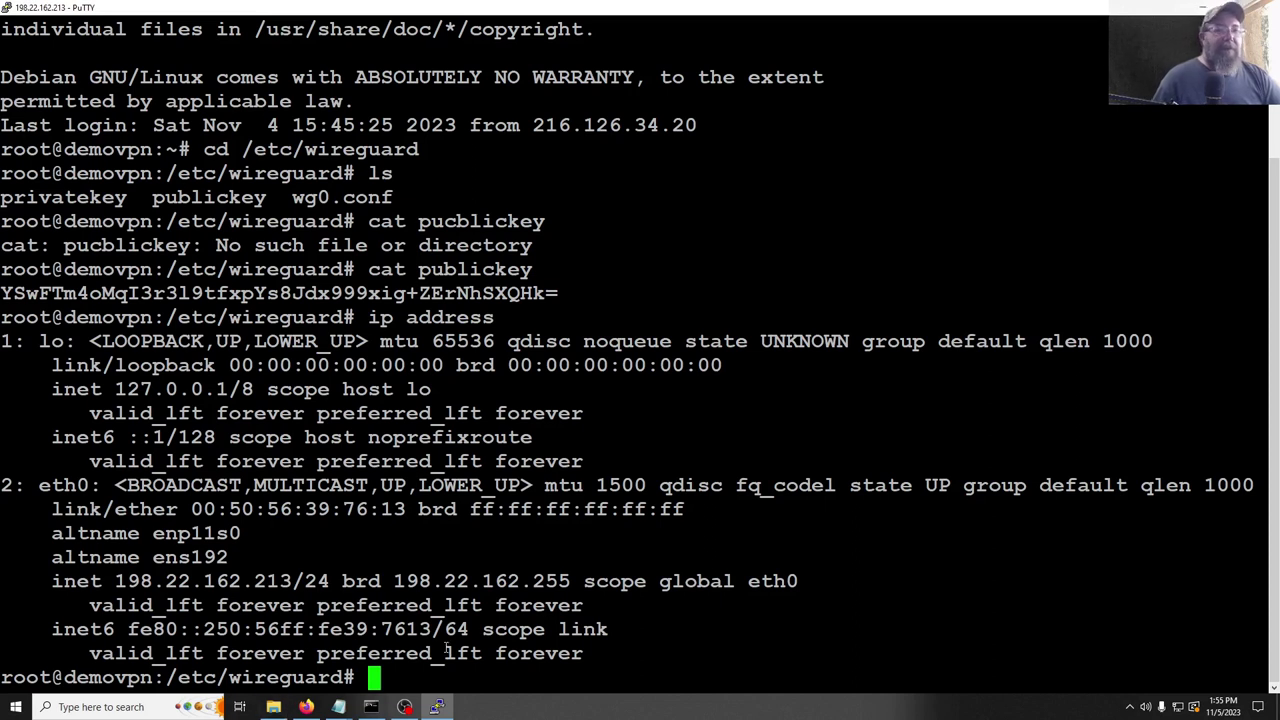
pyautogui.write('ls')
pyautogui.press('Return')
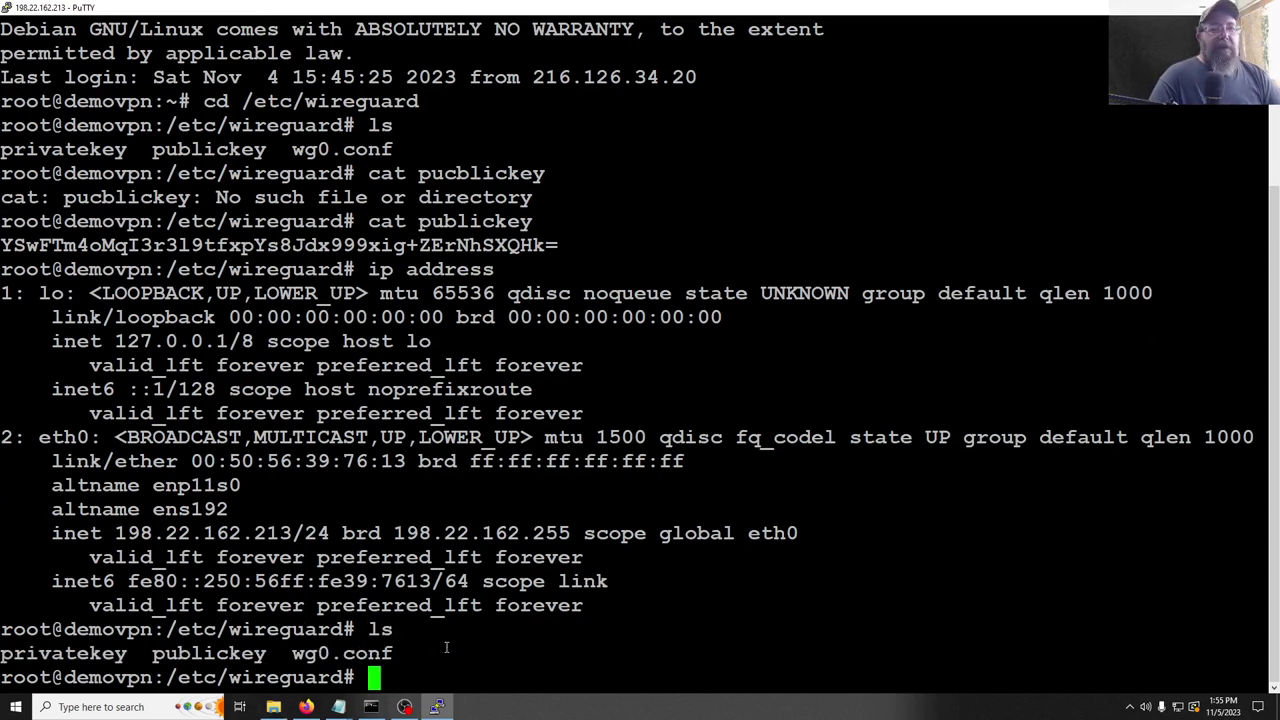
# Open the server's wg0.conf in nano and start a new line below the PostDown rule
pyautogui.write('nan')
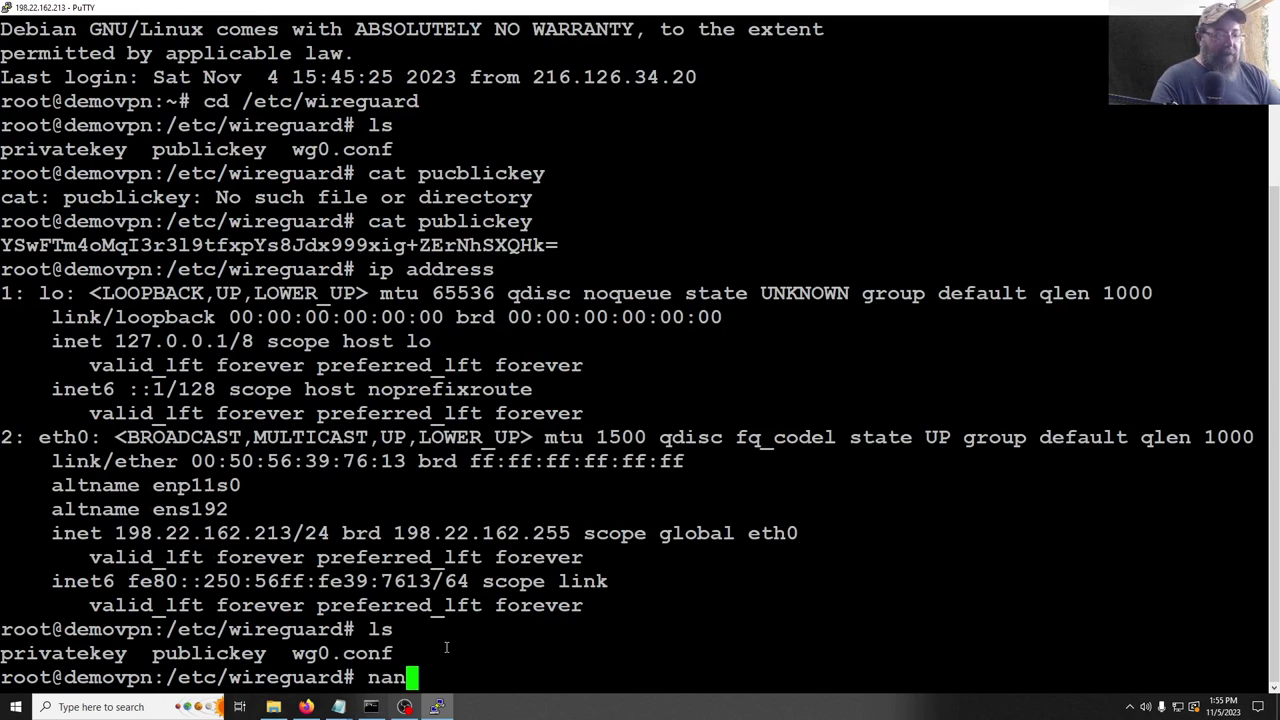
pyautogui.write('o wg0')
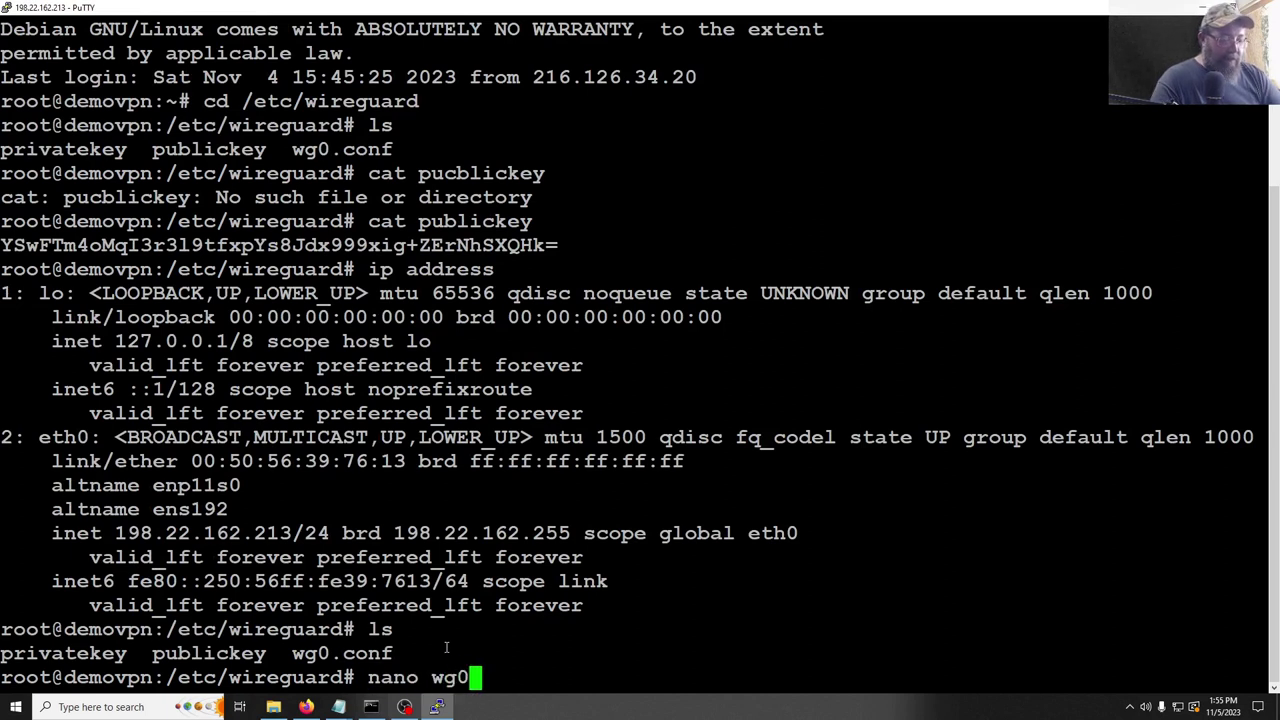
pyautogui.write('.conf')
pyautogui.press('Return')
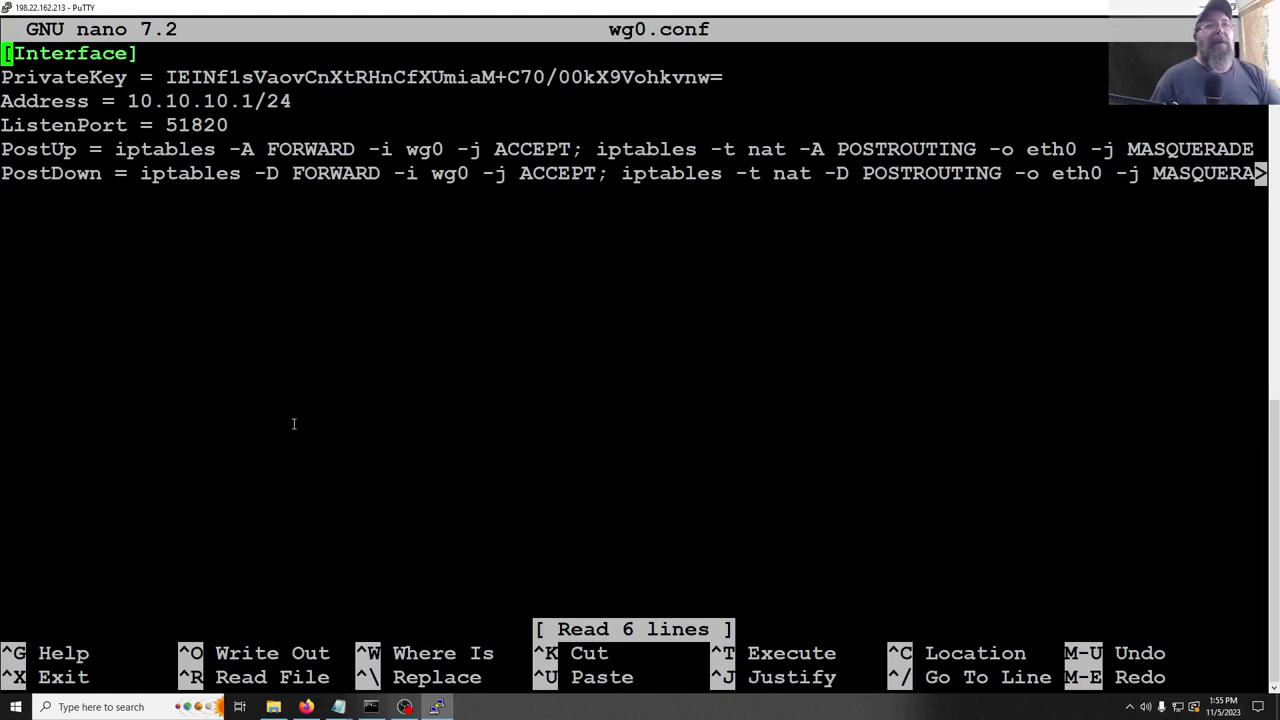
pyautogui.press('Down')
pyautogui.press('Down')
pyautogui.press('Down')
pyautogui.press('Down')
pyautogui.press('Down')
pyautogui.press('Down')
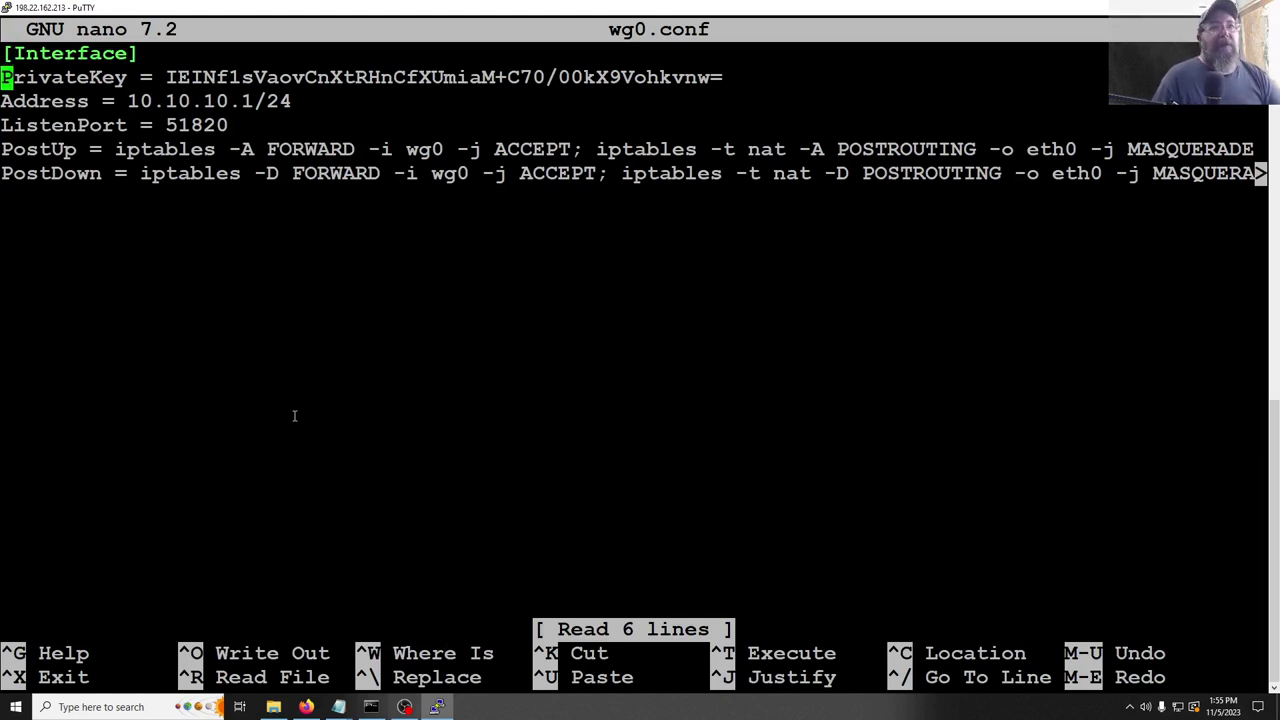
pyautogui.press('Return')
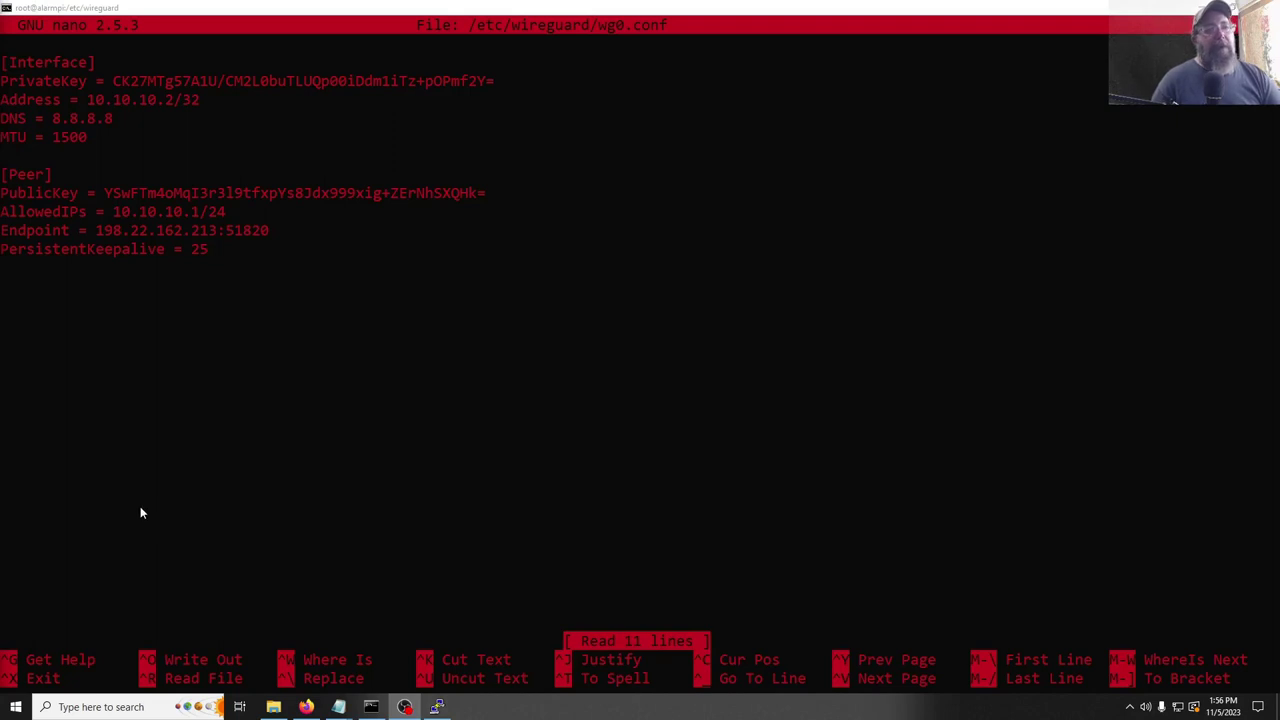
# Return to the client's wg0.conf in the alarmpi terminal and set the peer's AllowedIPs to 0.0.0.0/0
pyautogui.click(140, 513)
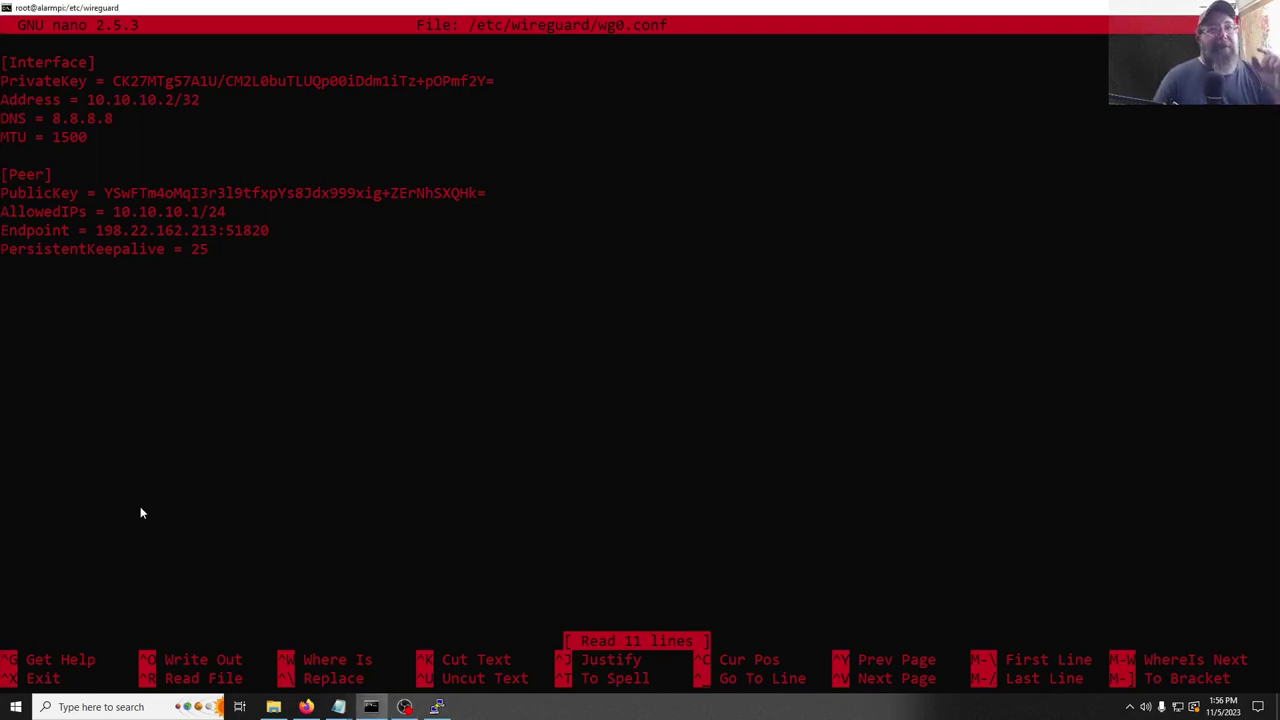
pyautogui.press('Down')
pyautogui.press('Down')
pyautogui.press('Up')
pyautogui.press('Right')
pyautogui.press('Right')
pyautogui.press('Right')
pyautogui.press('Right')
pyautogui.press('Right')
pyautogui.press('Right')
pyautogui.press('Right')
pyautogui.press('Right')
pyautogui.press('Right')
pyautogui.press('Right')
pyautogui.press('Right')
pyautogui.press('Right')
pyautogui.press('Right')
pyautogui.press('Right')
pyautogui.press('Right')
pyautogui.press('Right')
pyautogui.press('Right')
pyautogui.press('Right')
pyautogui.press('Right')
pyautogui.press('Right')
pyautogui.press('Right')
pyautogui.press('Right')
pyautogui.press('Right')
pyautogui.press('Right')
pyautogui.press('Right')
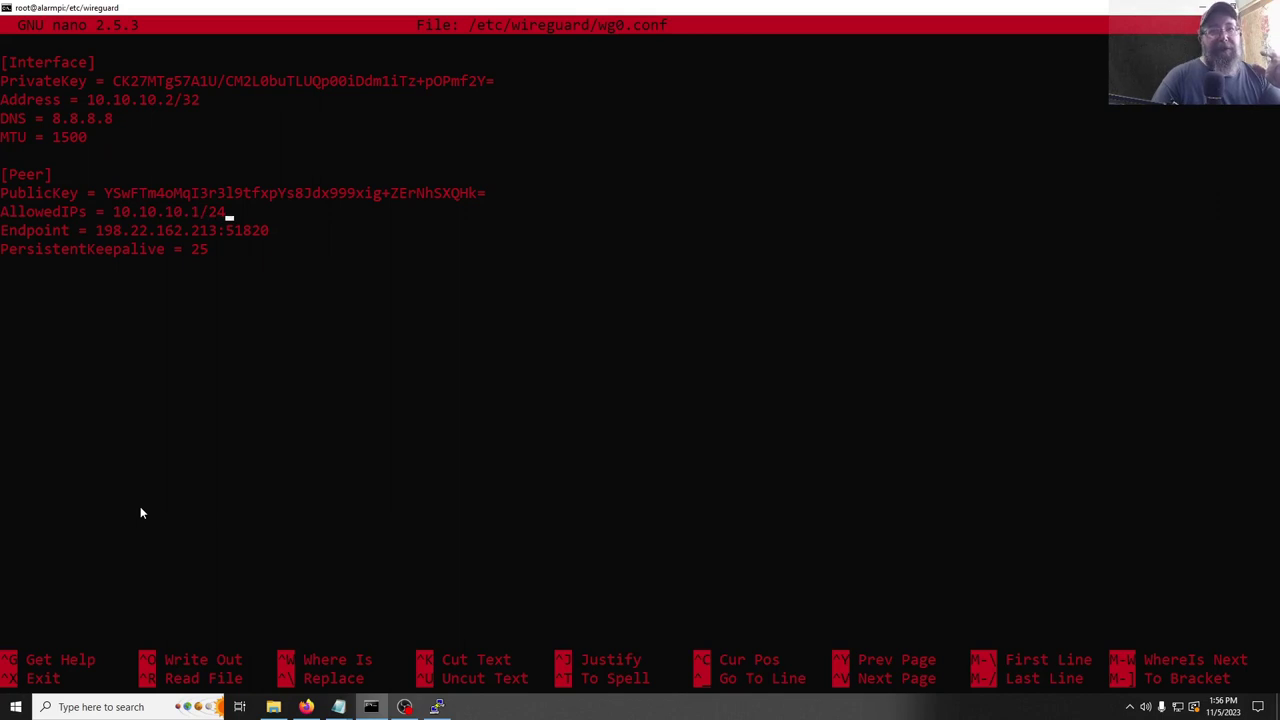
pyautogui.press('BackSpace')
pyautogui.press('BackSpace')
pyautogui.press('BackSpace')
pyautogui.press('BackSpace')
pyautogui.press('BackSpace')
pyautogui.press('BackSpace')
pyautogui.press('BackSpace')
pyautogui.press('BackSpace')
pyautogui.press('BackSpace')
pyautogui.press('BackSpace')
pyautogui.press('BackSpace')
pyautogui.press('BackSpace')
pyautogui.press('BackSpace')
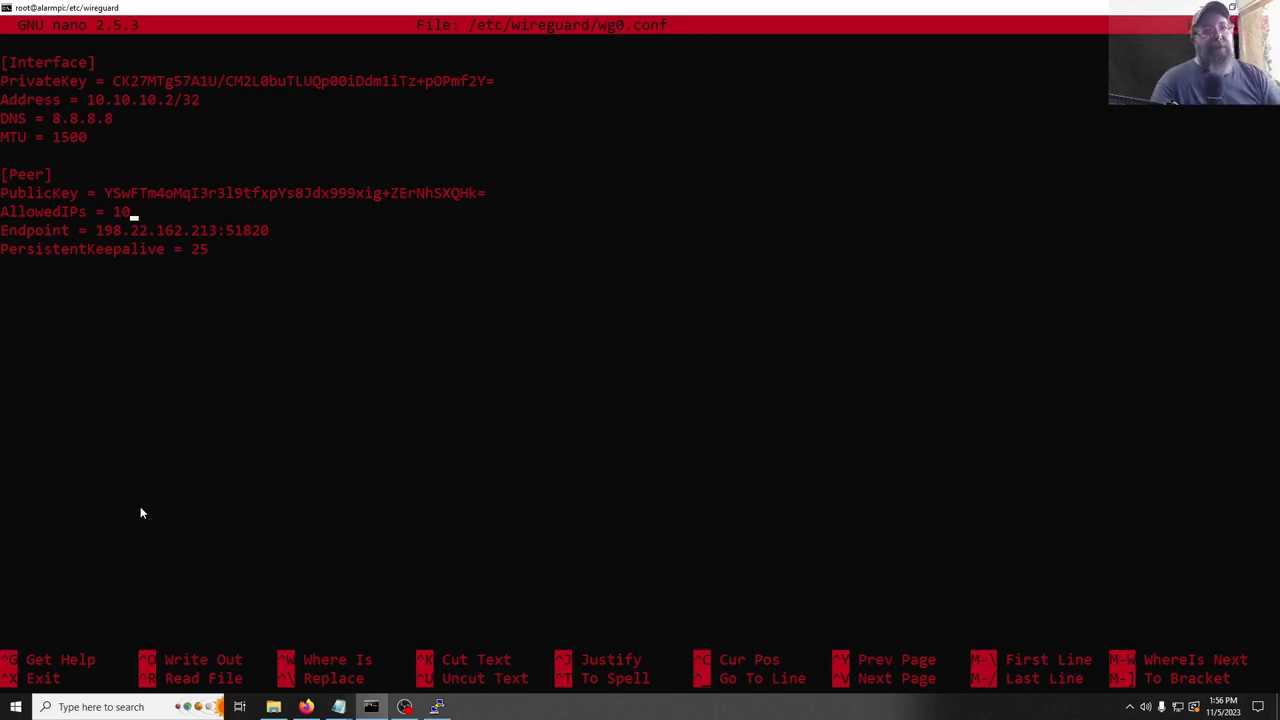
pyautogui.write('0.0.0.0')
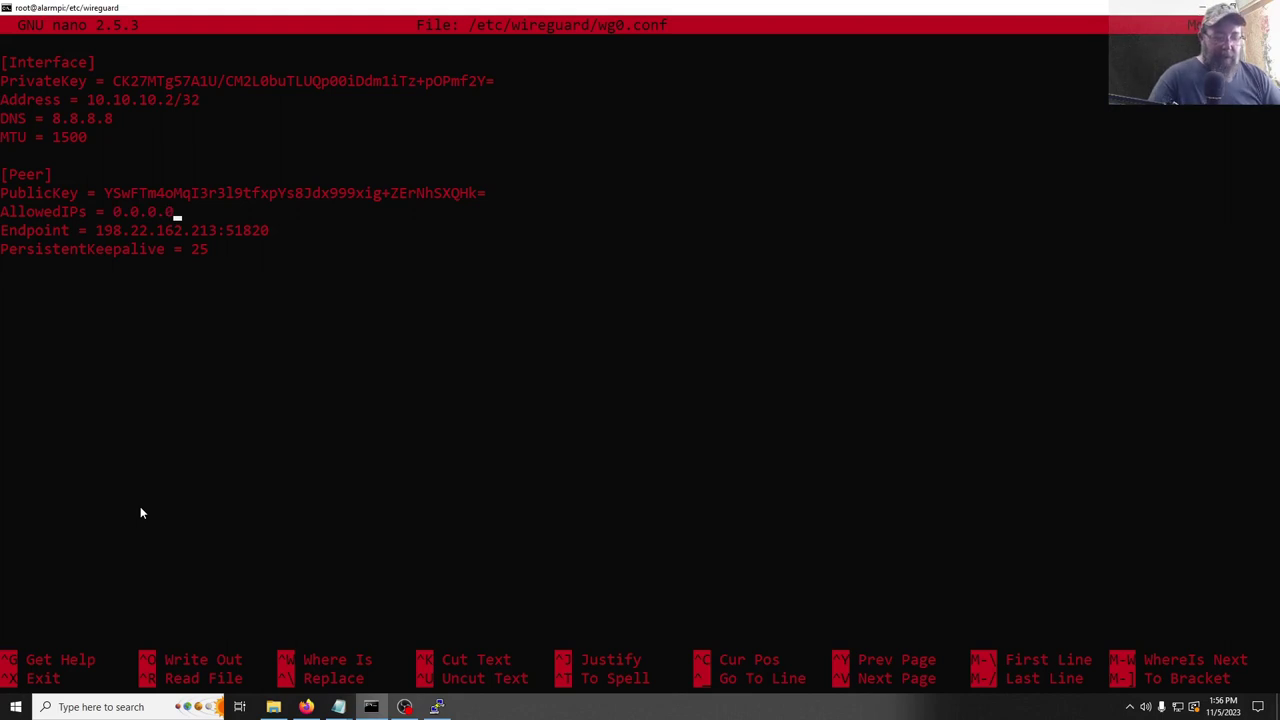
pyautogui.write('/0')
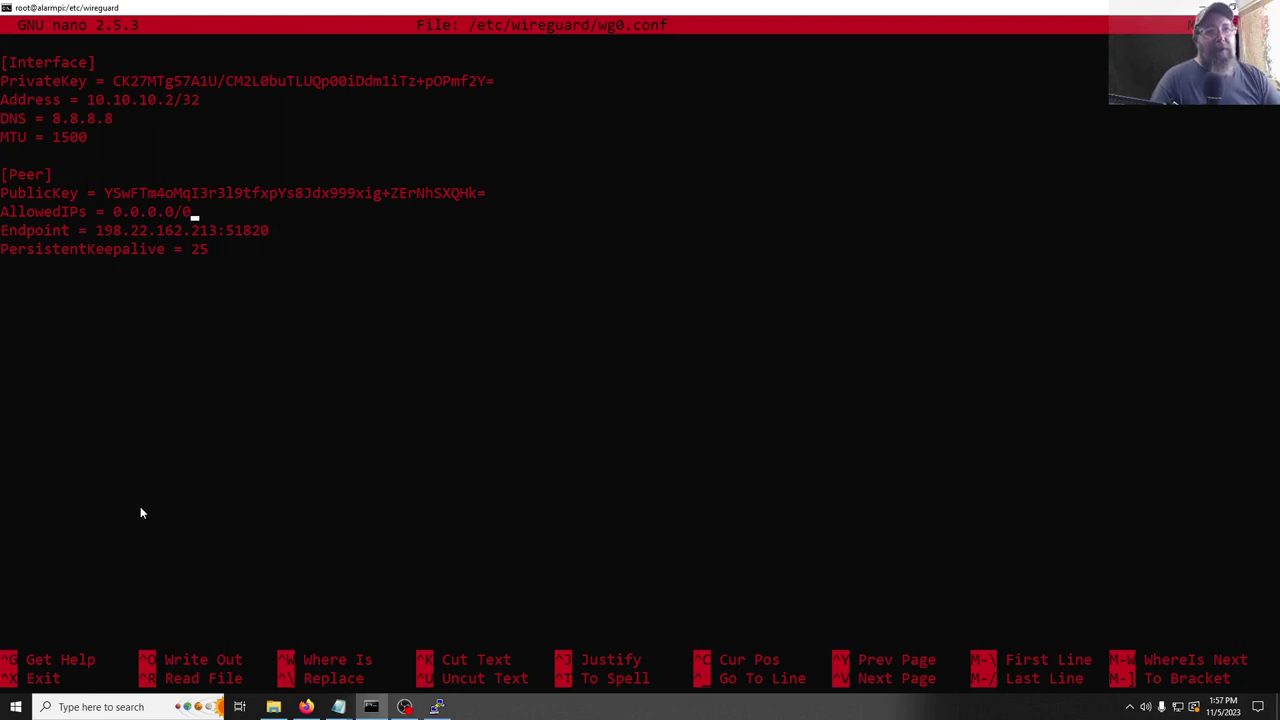
# Save the client's edited /etc/wireguard/wg0.conf under the same name and exit nano
pyautogui.hotkey('ctrl', 'x')
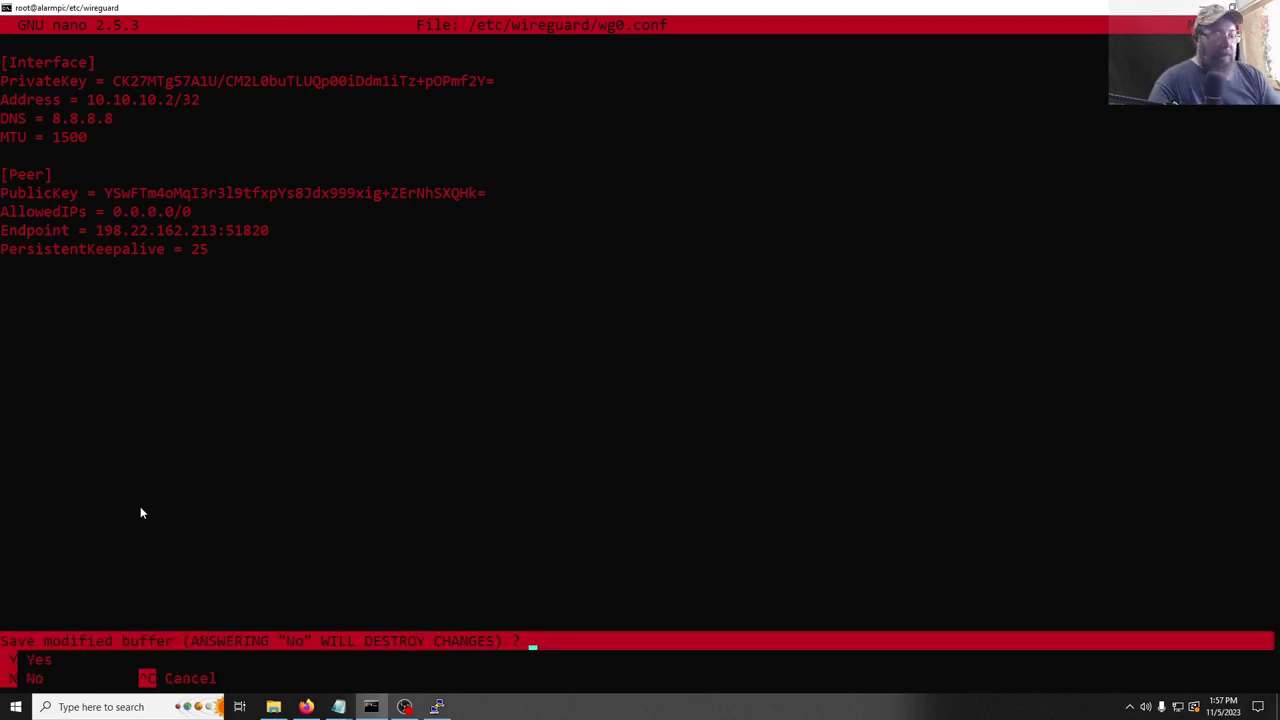
pyautogui.press('y')
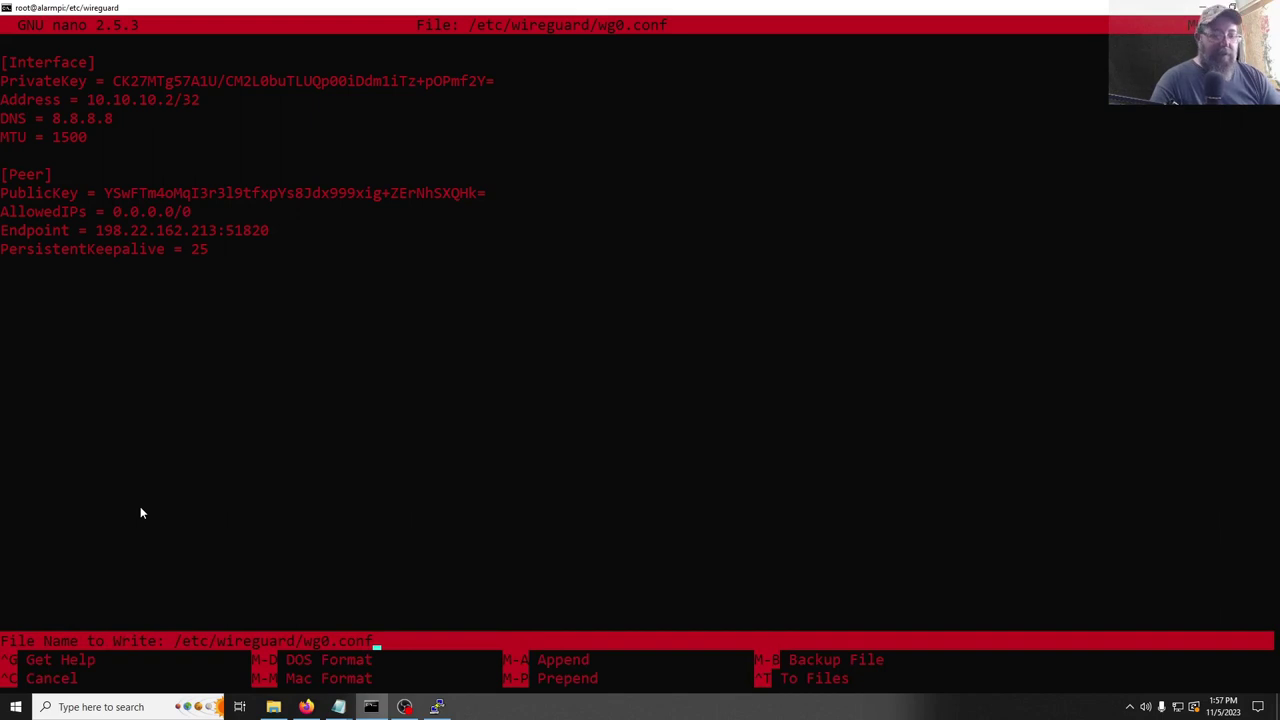
pyautogui.press('Return')
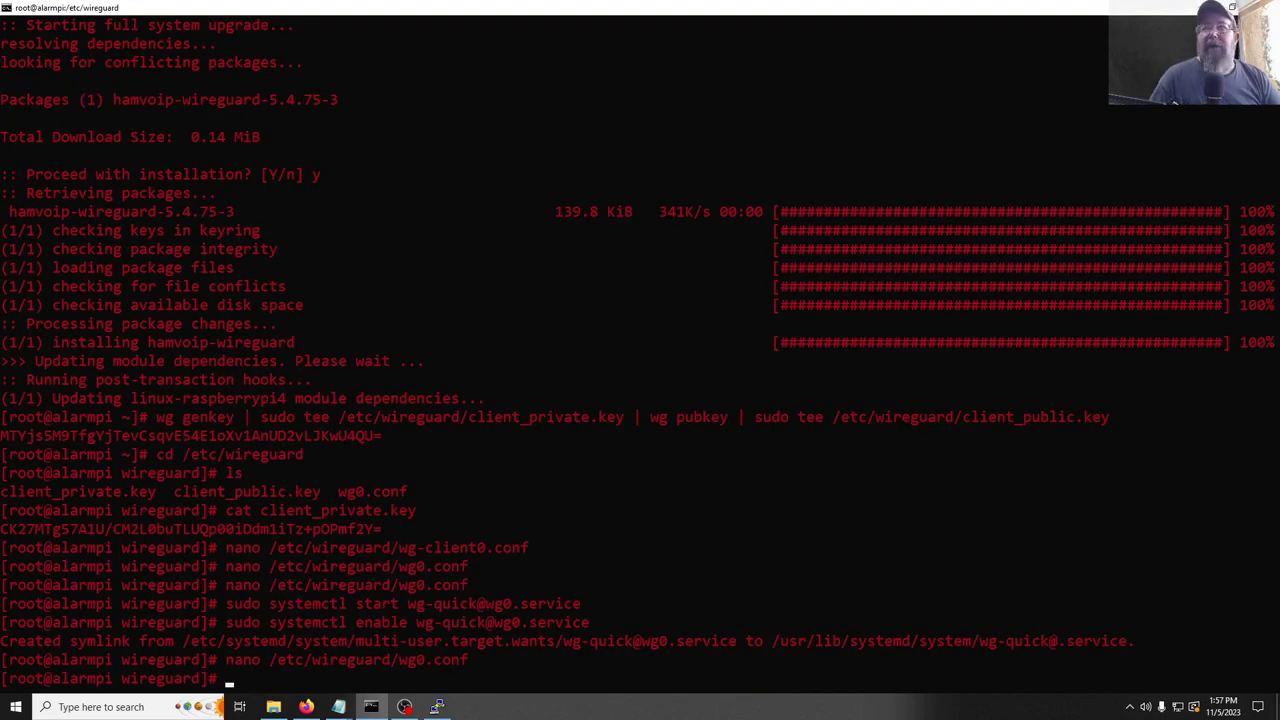
# Switch to the demovpn PuTTY session, reopen wg0.conf in nano and add an empty line below the PostDown rule
pyautogui.hotkey('alt', 'Tab')
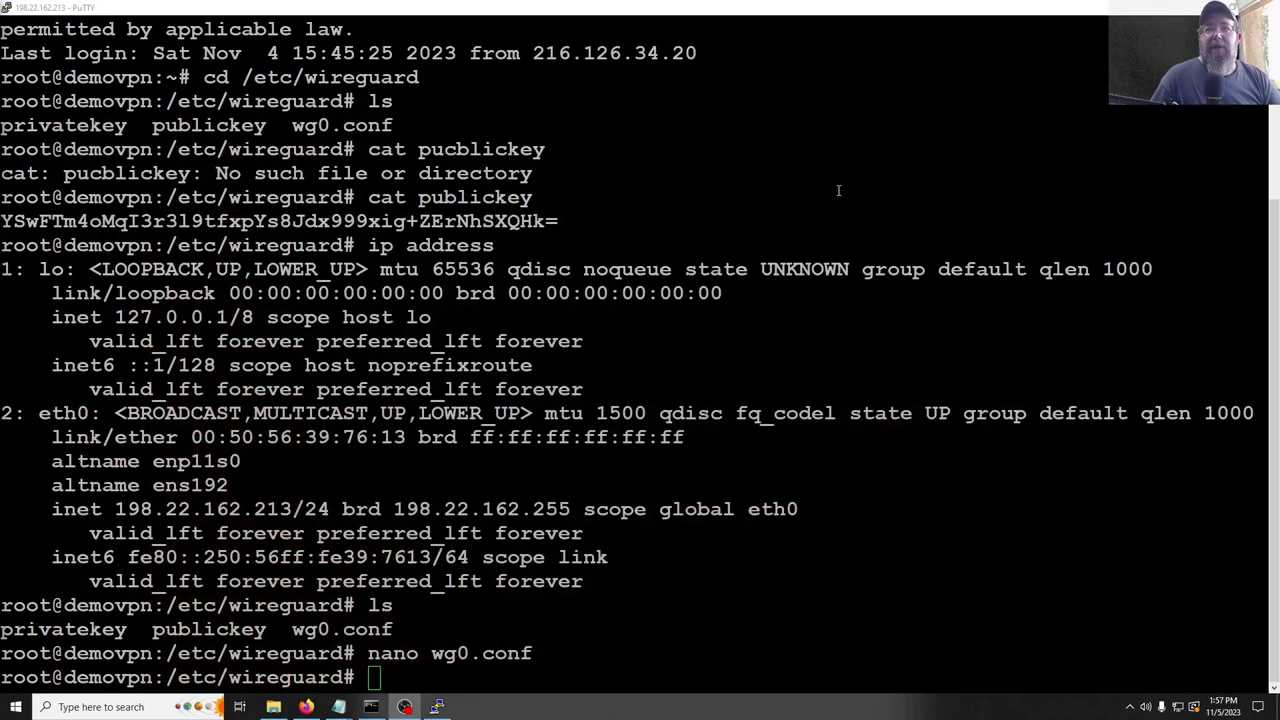
pyautogui.click(624, 607)
pyautogui.press('Up')
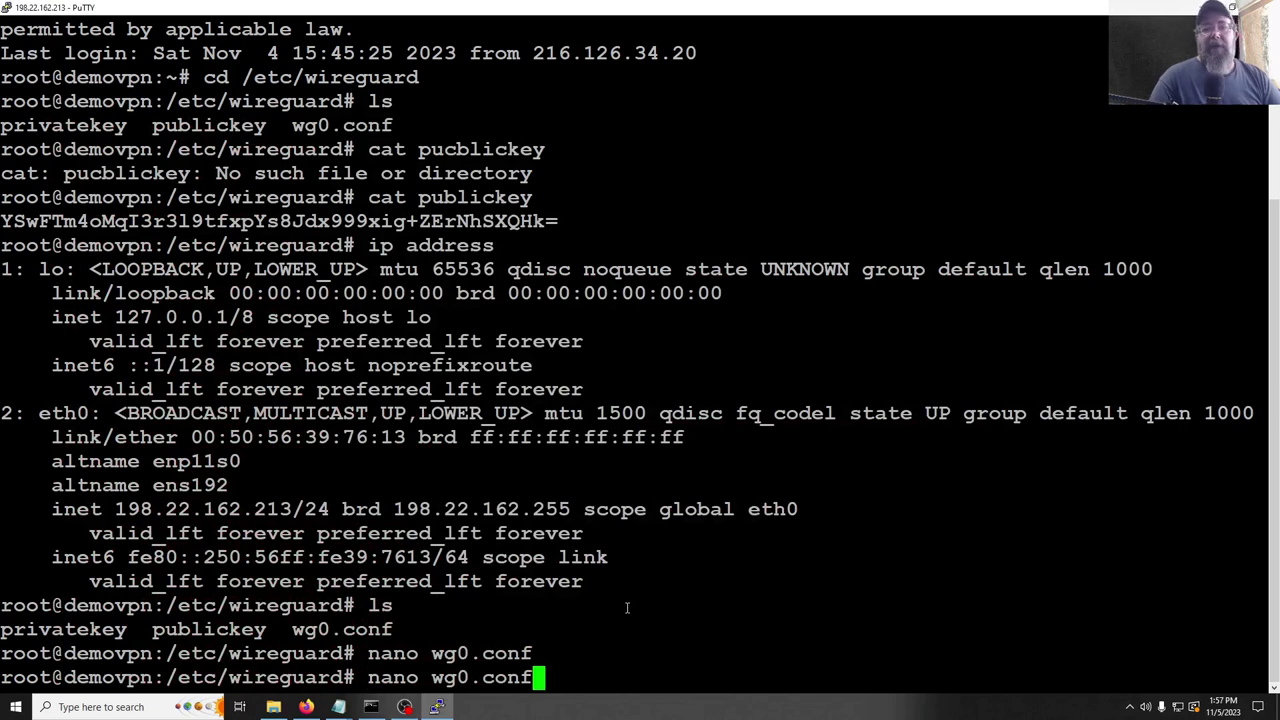
pyautogui.press('Return')
pyautogui.press('Down')
pyautogui.press('Down')
pyautogui.press('Down')
pyautogui.press('Down')
pyautogui.press('Down')
pyautogui.press('Down')
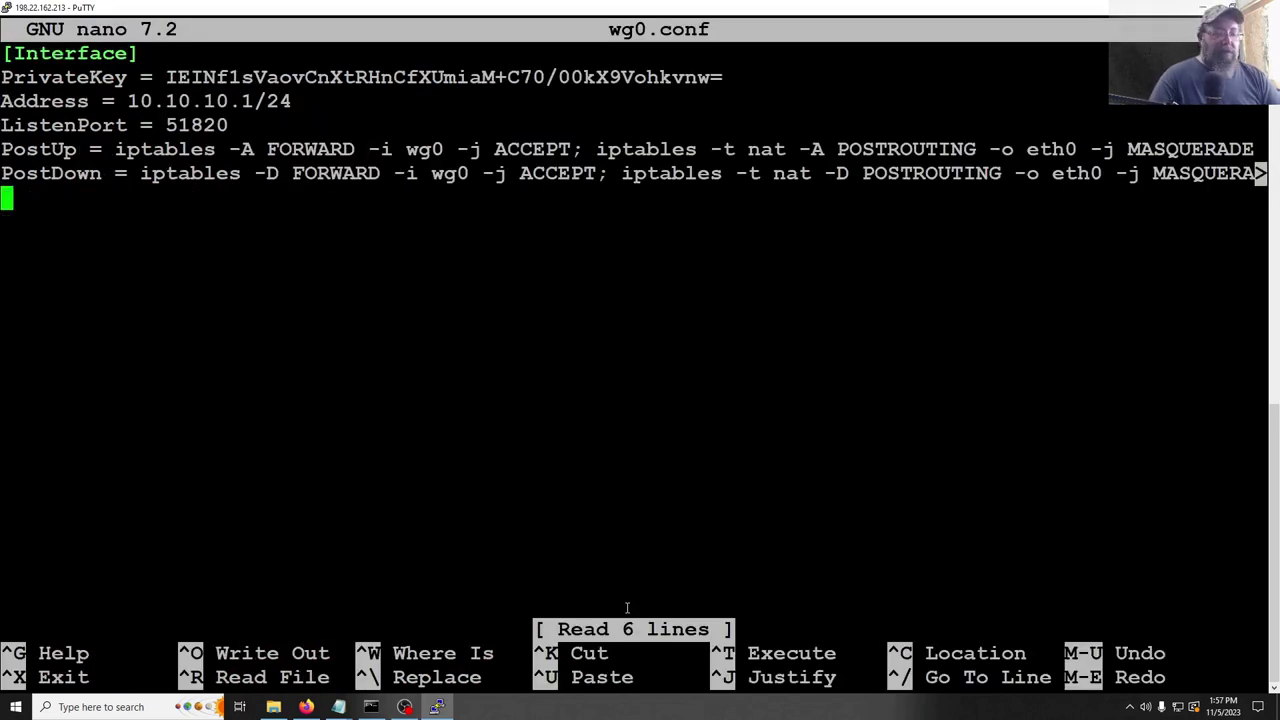
pyautogui.press('Return')
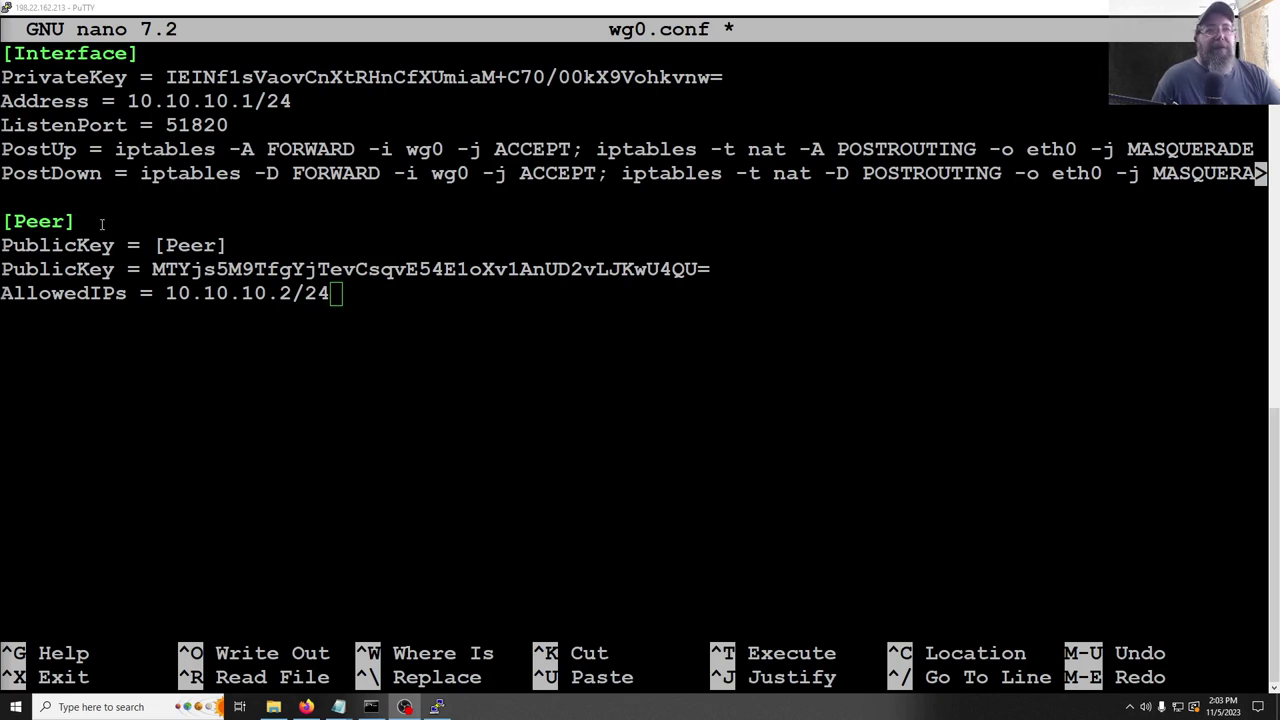
# Add the comment line "#allstar node" directly under the [Peer] heading in the server's wg0.conf
pyautogui.click(91, 283)
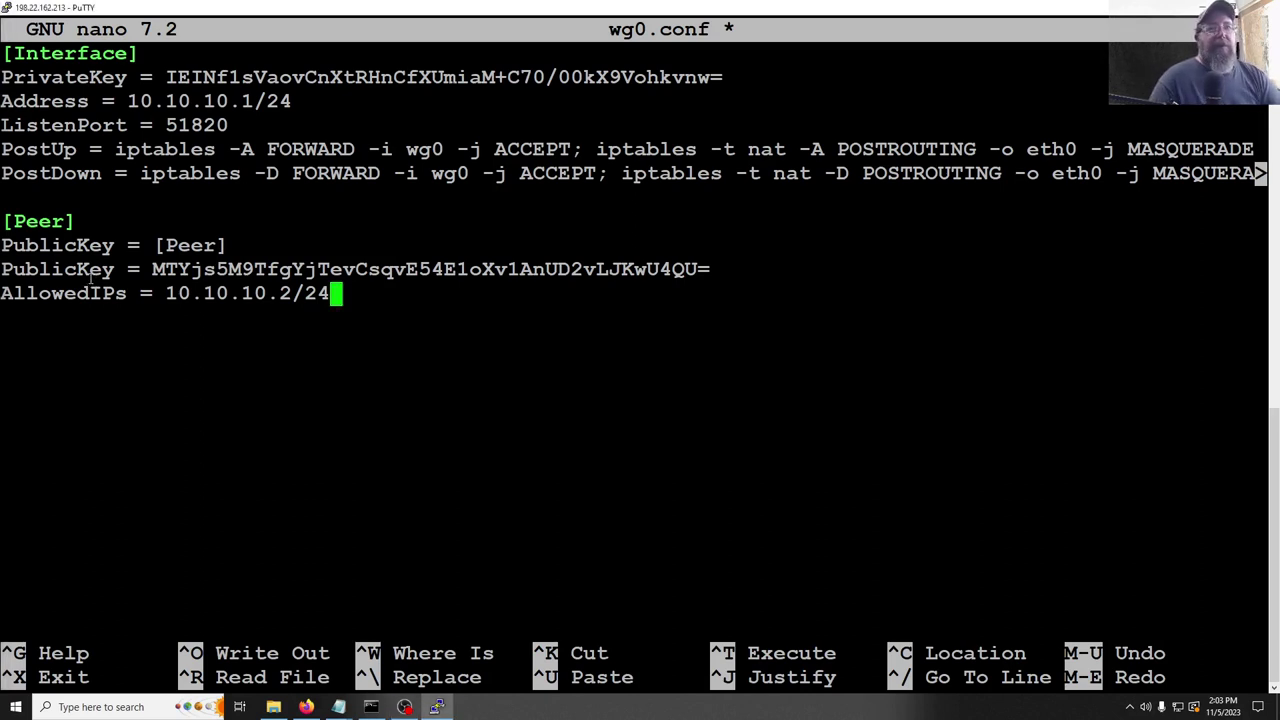
pyautogui.press('Up')
pyautogui.press('Up')
pyautogui.press('Up')
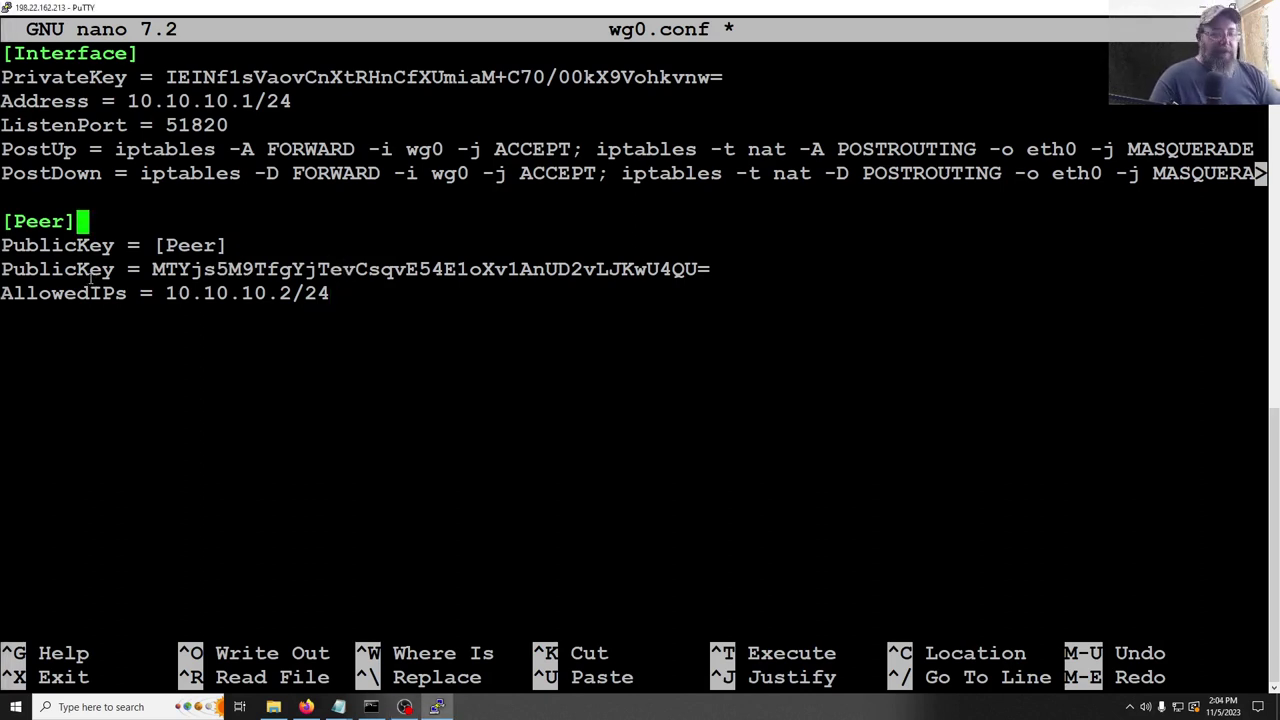
pyautogui.press('Return')
pyautogui.write('#')
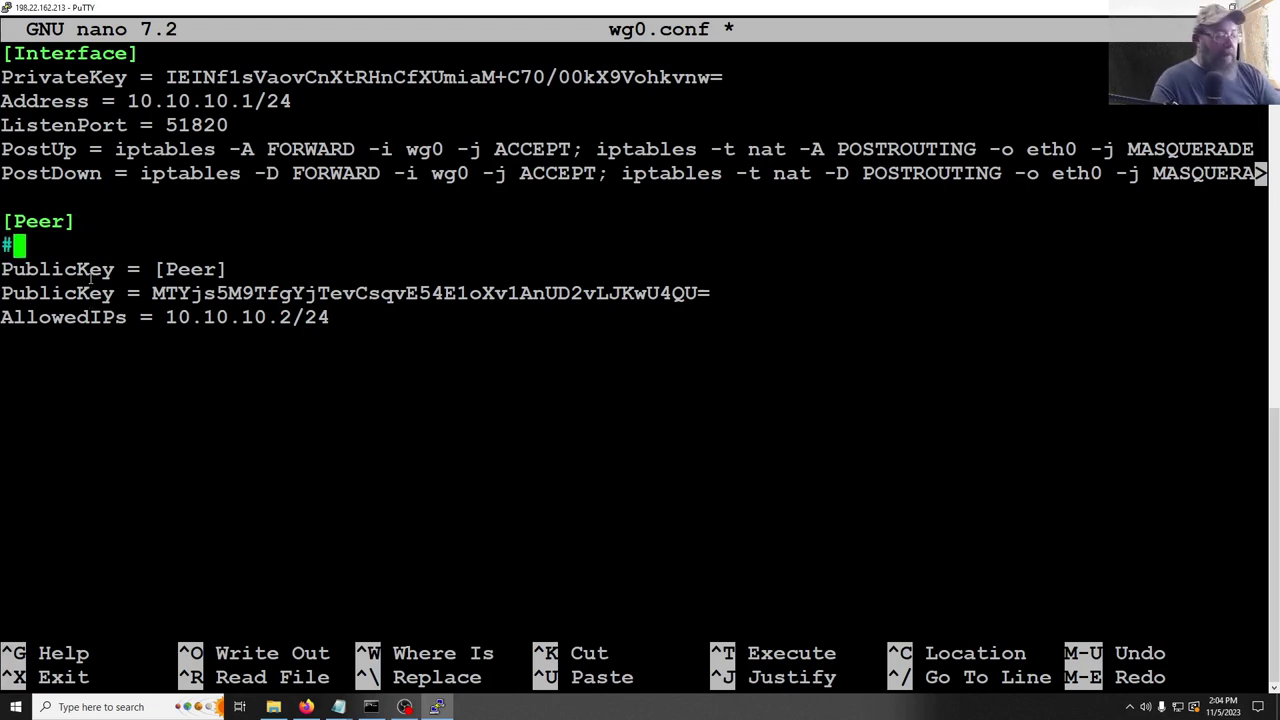
pyautogui.write('allst')
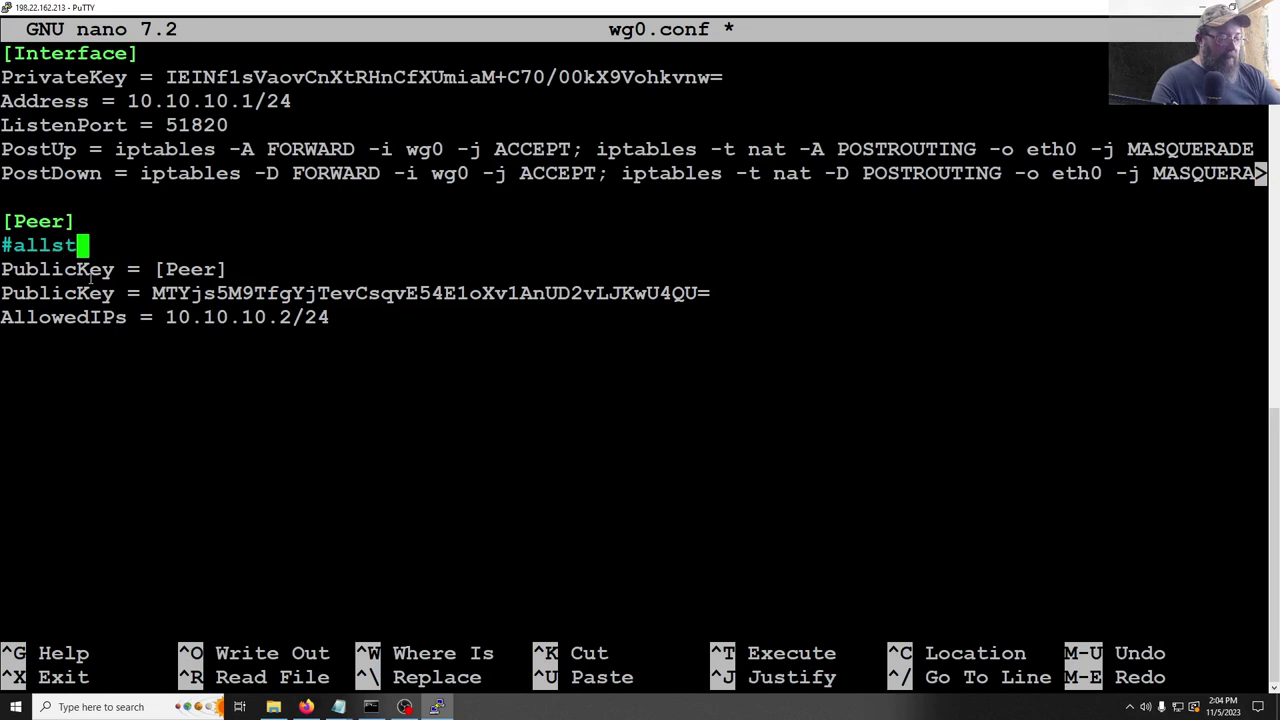
pyautogui.write('ar node')
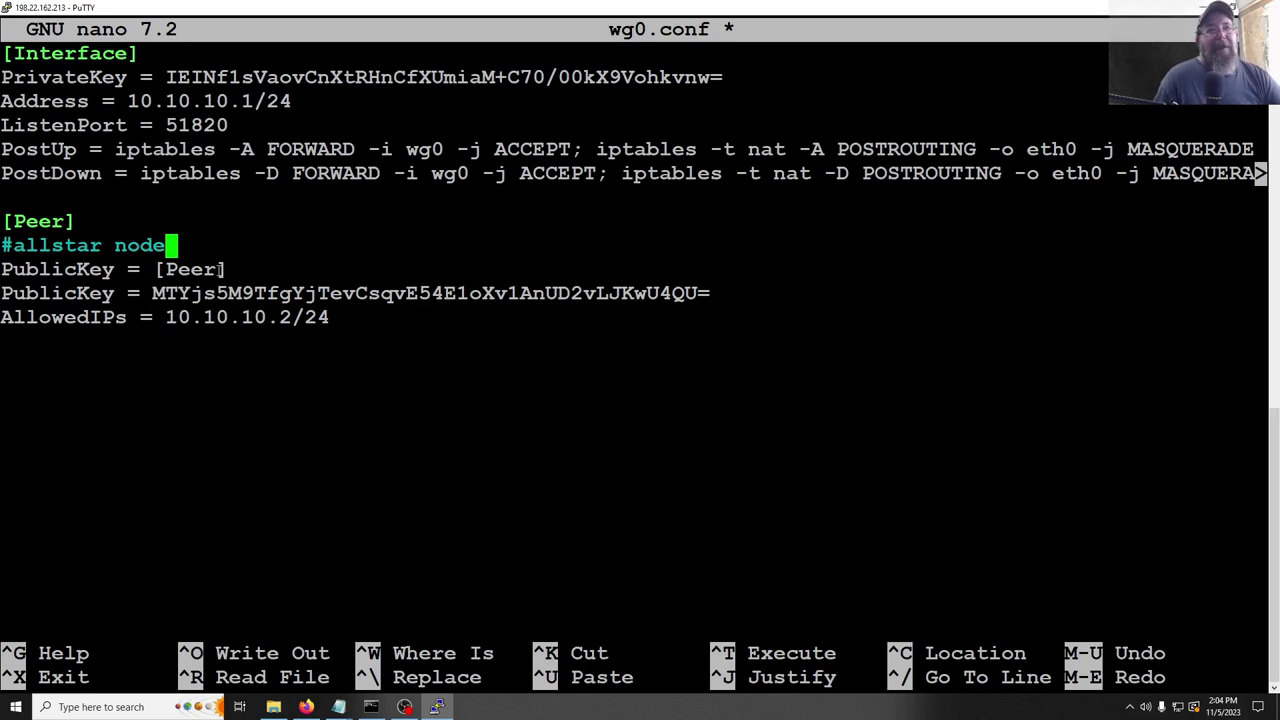
# Delete the stray "PublicKey = [Peer]" line below the comment in the server's peer section
pyautogui.press('Down')
pyautogui.press('Right')
pyautogui.press('Right')
pyautogui.press('Right')
pyautogui.press('Right')
pyautogui.press('Right')
pyautogui.press('BackSpace')
pyautogui.press('BackSpace')
pyautogui.press('BackSpace')
pyautogui.press('BackSpace')
pyautogui.press('BackSpace')
pyautogui.press('BackSpace')
pyautogui.press('BackSpace')
pyautogui.press('BackSpace')
pyautogui.press('BackSpace')
pyautogui.press('BackSpace')
pyautogui.press('BackSpace')
pyautogui.press('BackSpace')
pyautogui.press('BackSpace')
pyautogui.press('BackSpace')
pyautogui.press('BackSpace')
pyautogui.press('BackSpace')
pyautogui.press('BackSpace')
pyautogui.press('BackSpace')
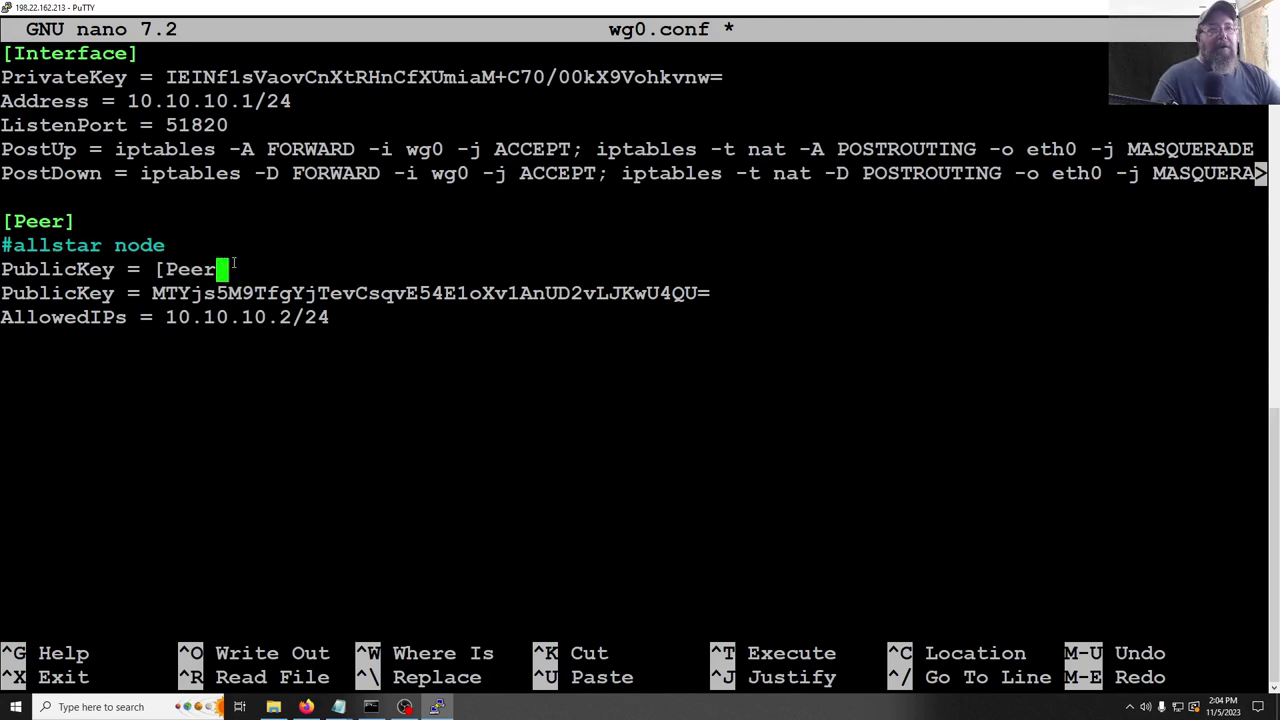
pyautogui.press('BackSpace')
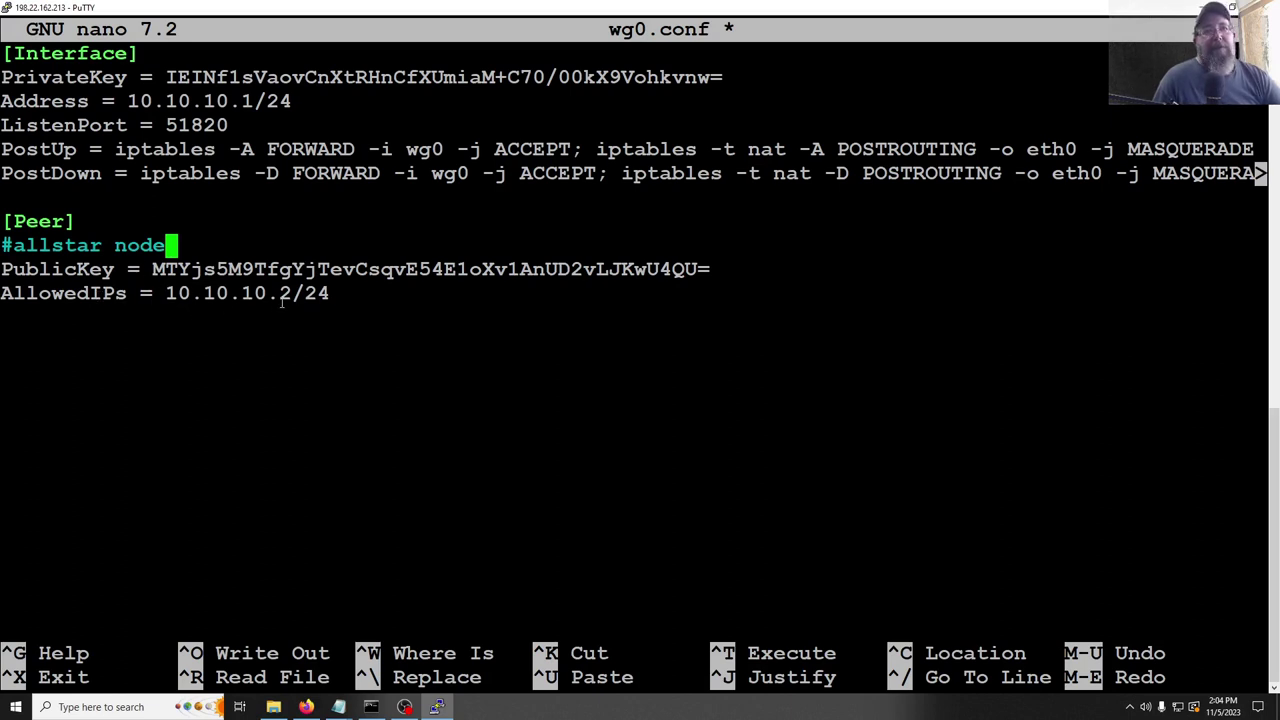
# Save the server's wg0.conf under the same name and exit nano
pyautogui.hotkey('ctrl', 'x')
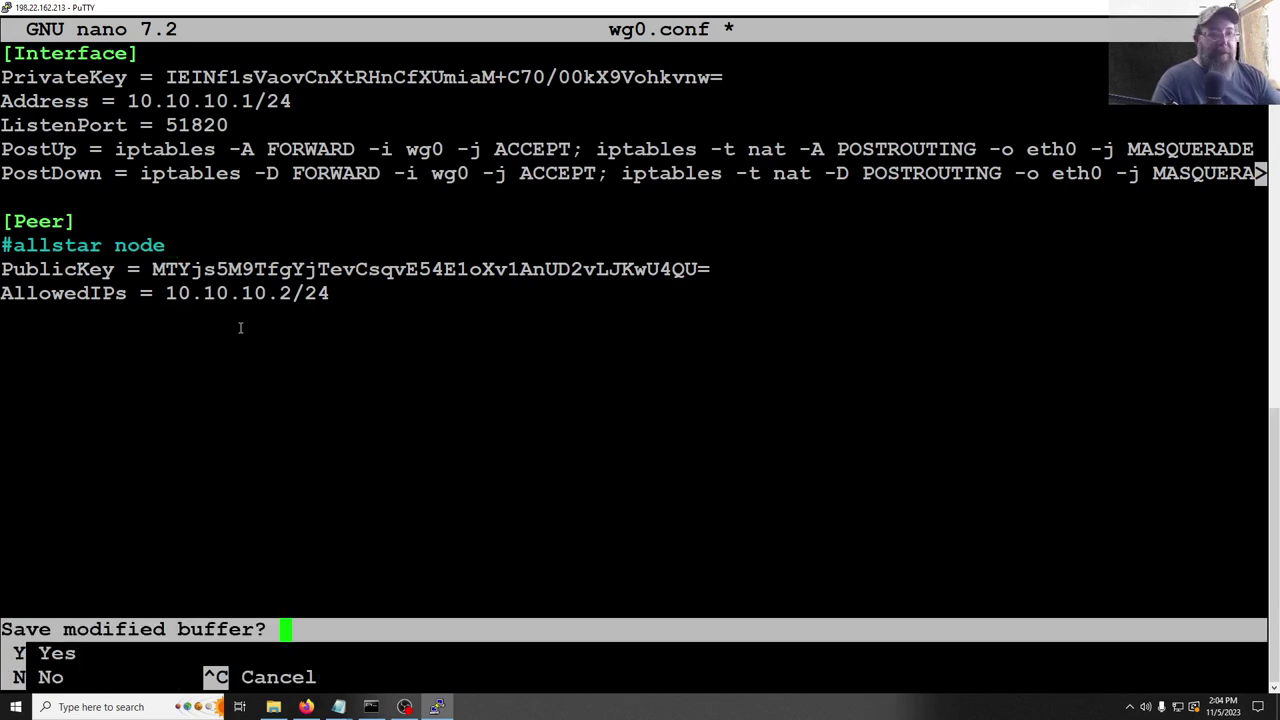
pyautogui.press('y')
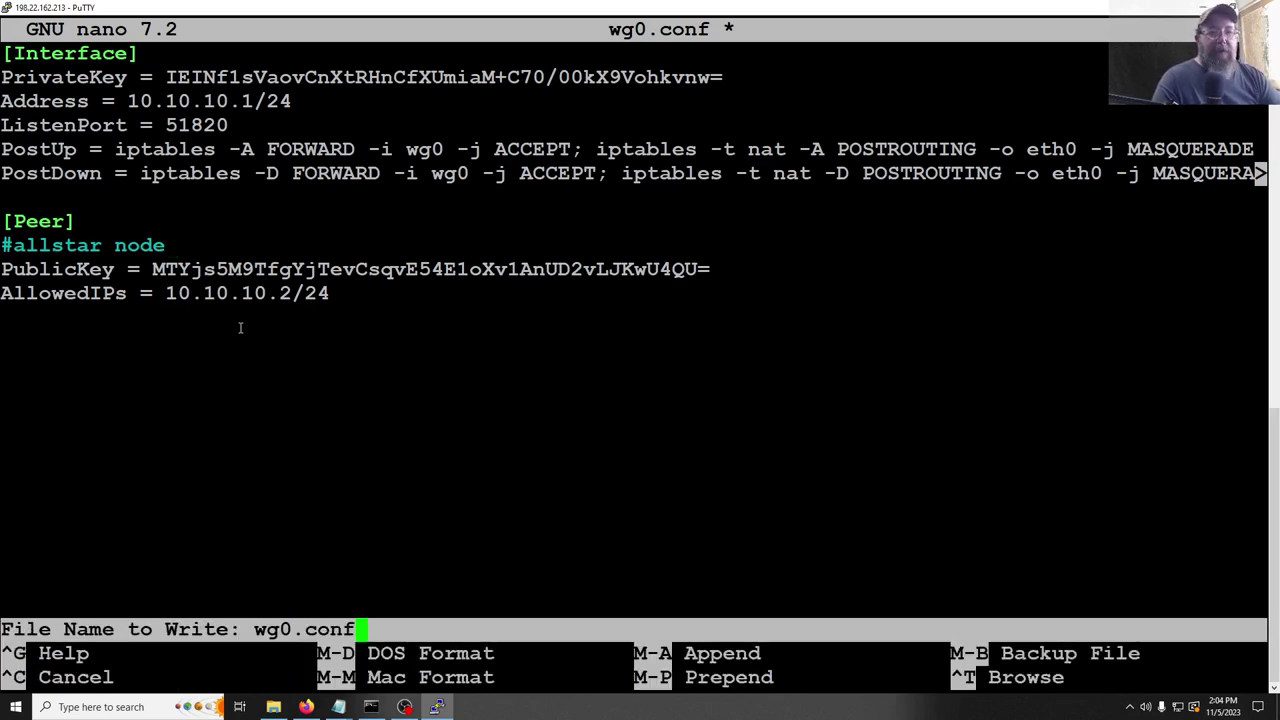
pyautogui.press('Return')
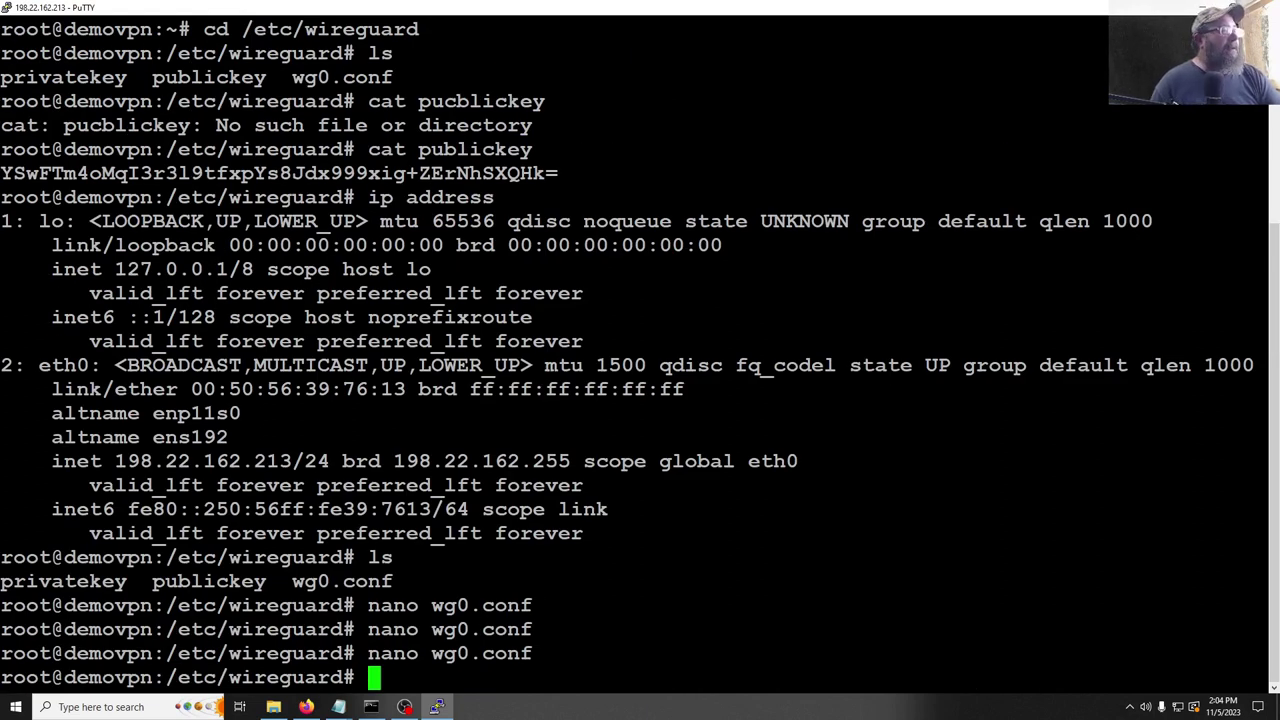
# Install the firewall package on the demovpn server with "apt install ufw"
pyautogui.hotkey('alt', 'Tab')
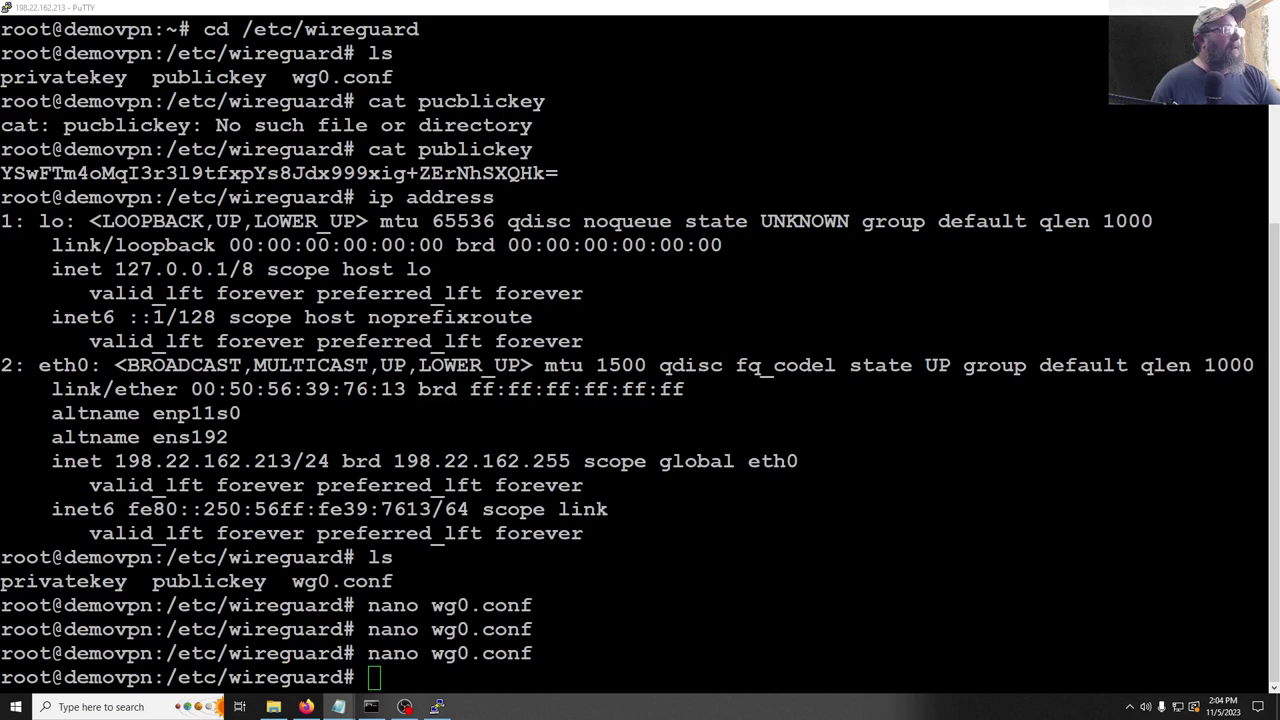
pyautogui.click(618, 677)
pyautogui.rightClick(618, 677)
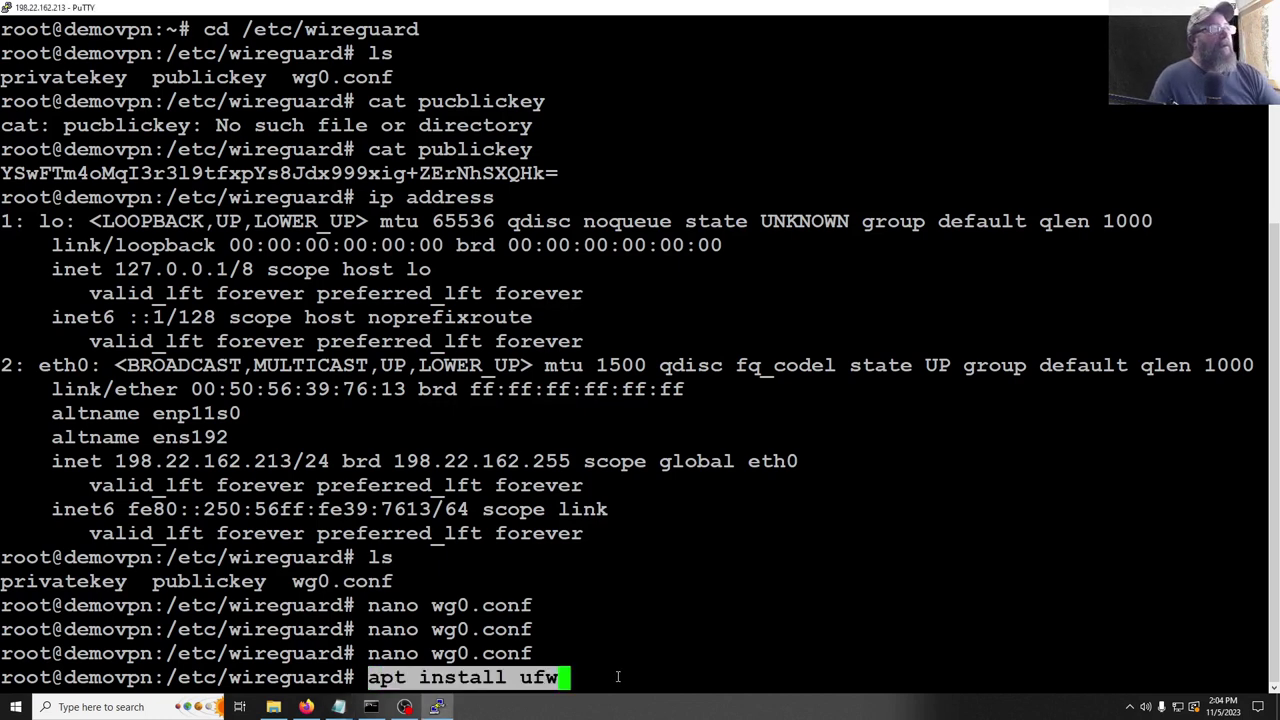
pyautogui.press('Return')
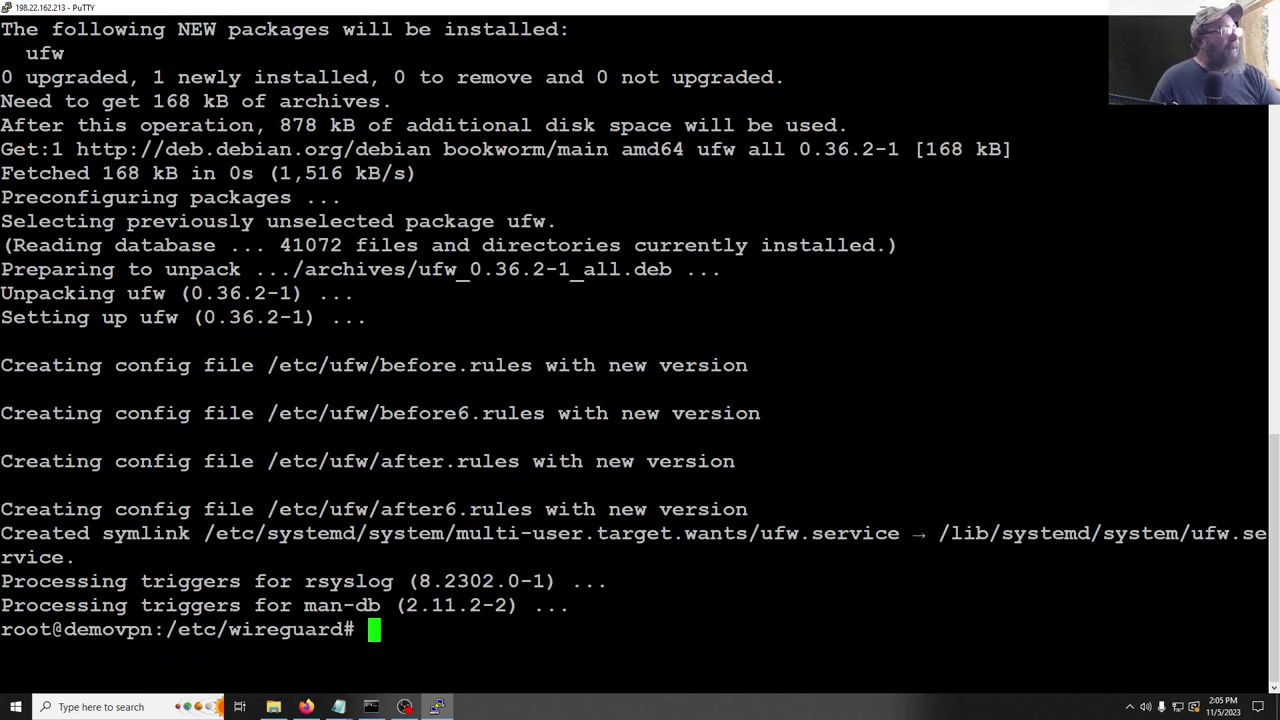
# Permit SSH through the server's firewall with "ufw allow 22/tcp"
pyautogui.hotkey('alt', 'Tab')
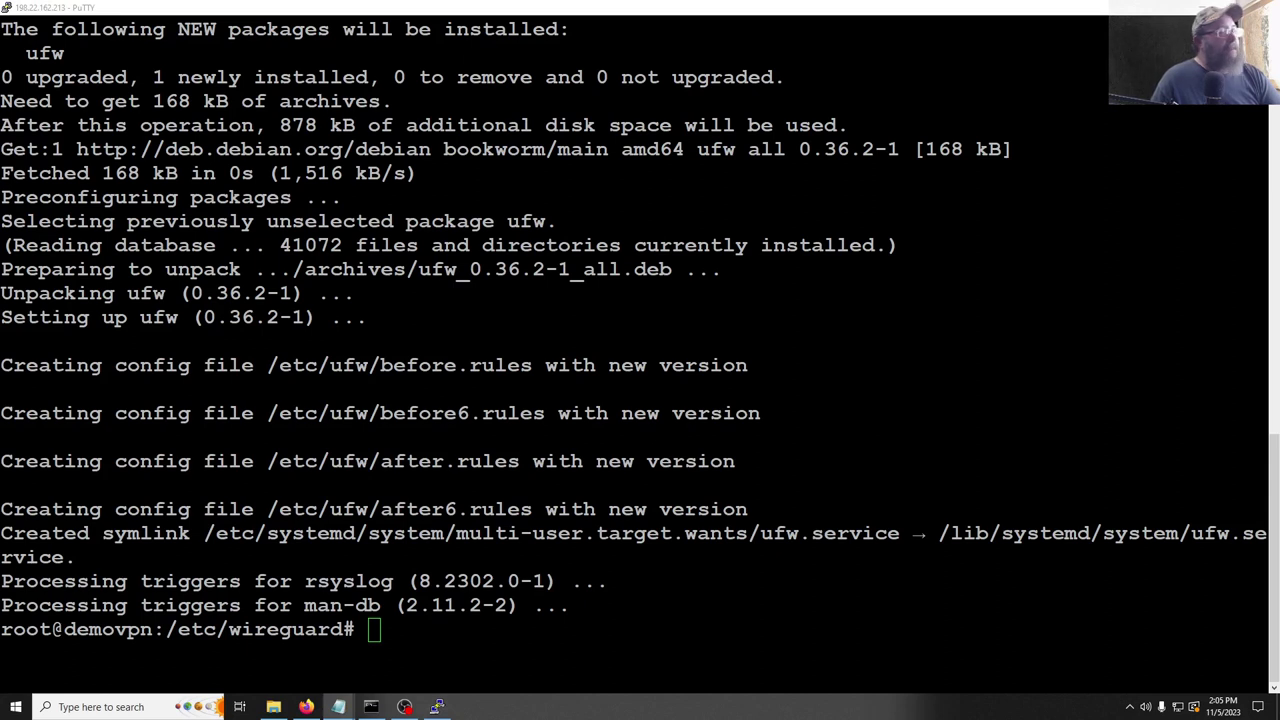
pyautogui.click(498, 612)
pyautogui.rightClick(498, 612)
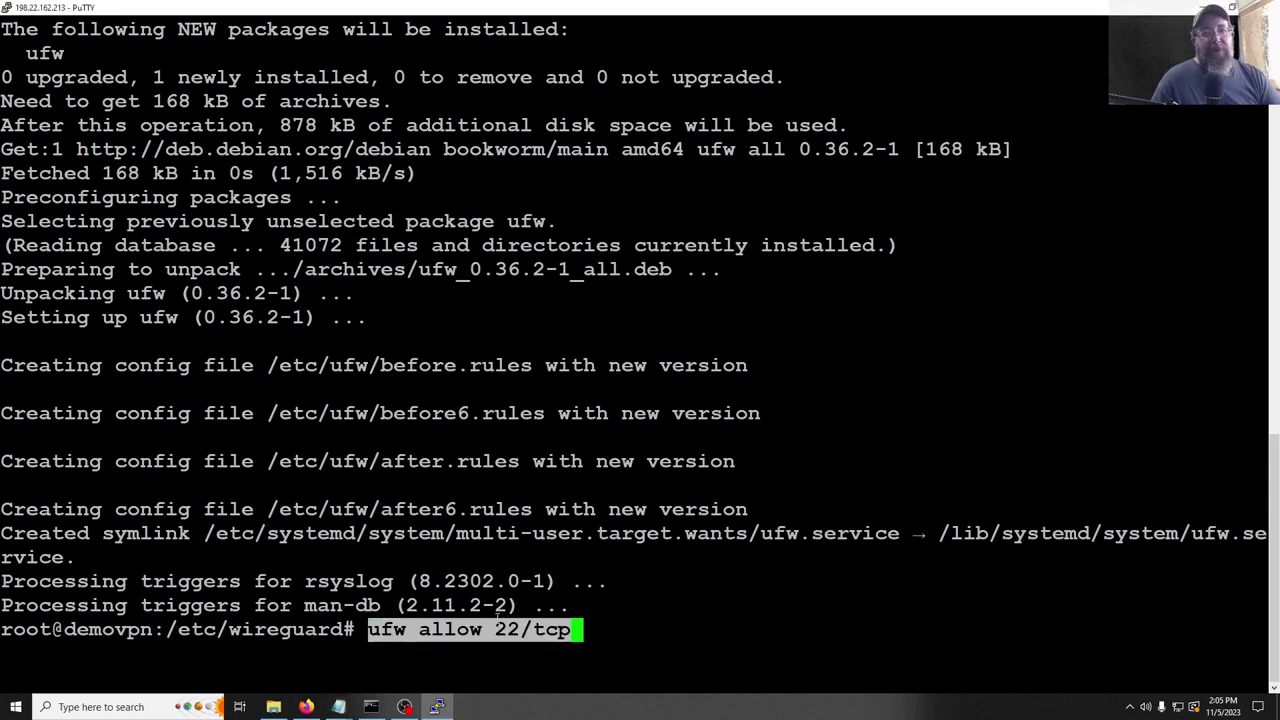
pyautogui.press('Return')
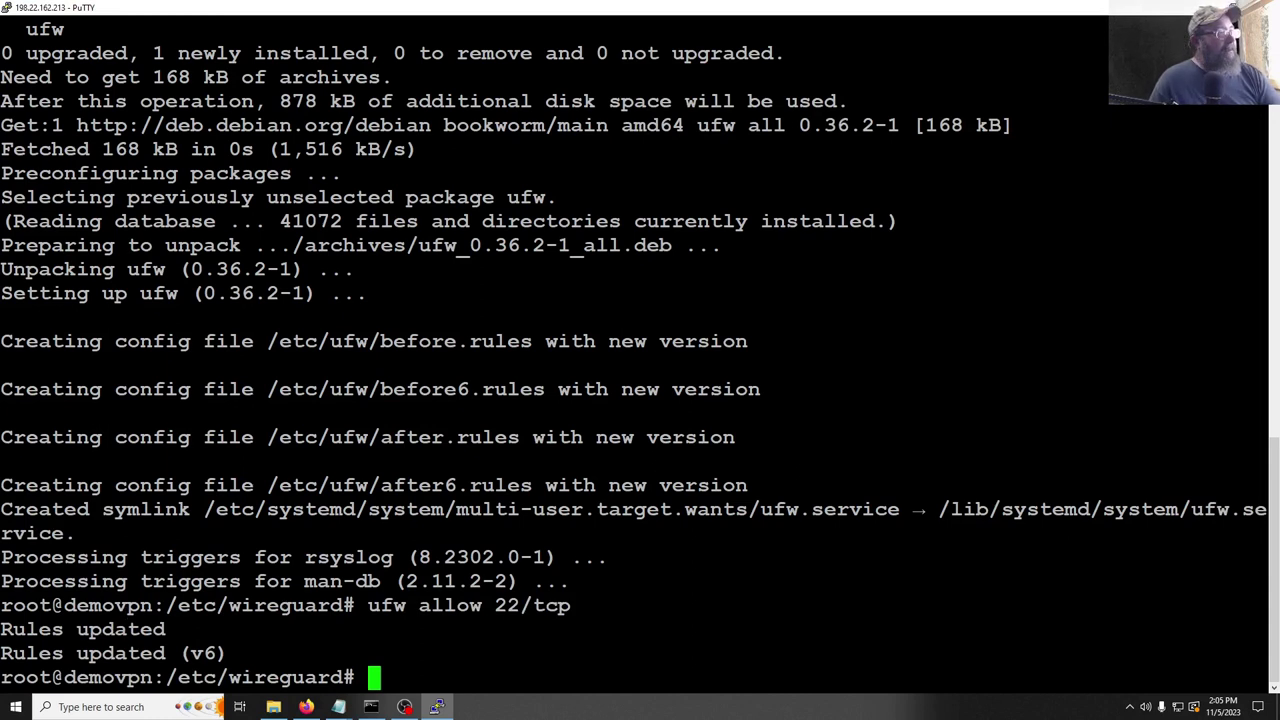
# Open the WireGuard port in the server's firewall with "ufw allow 51820/udp"
pyautogui.hotkey('alt', 'Tab')
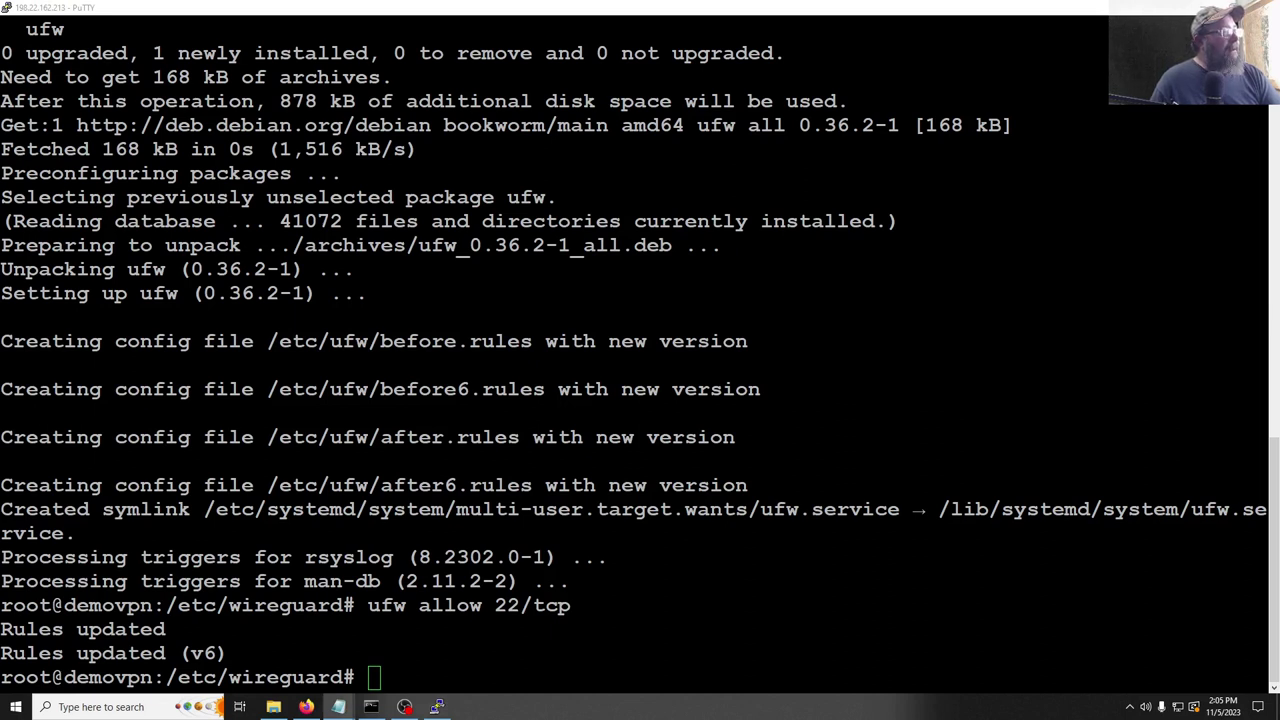
pyautogui.click(521, 647)
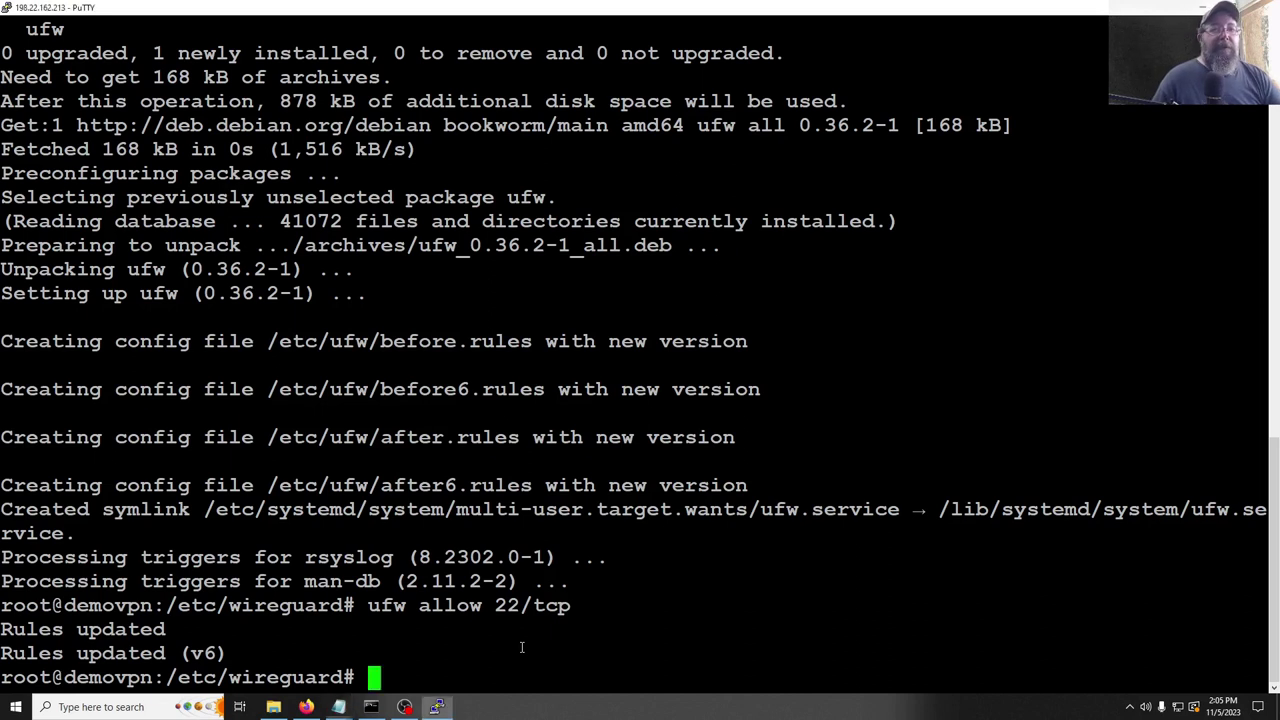
pyautogui.rightClick(521, 647)
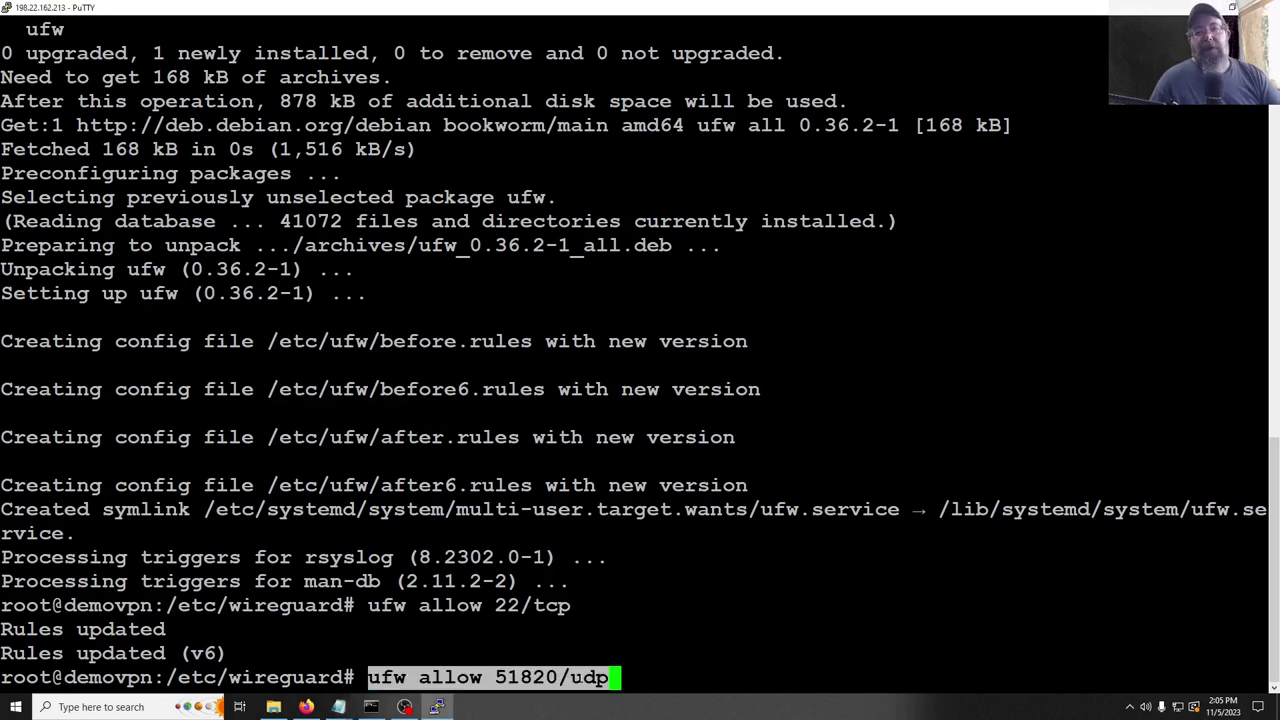
pyautogui.press('Return')
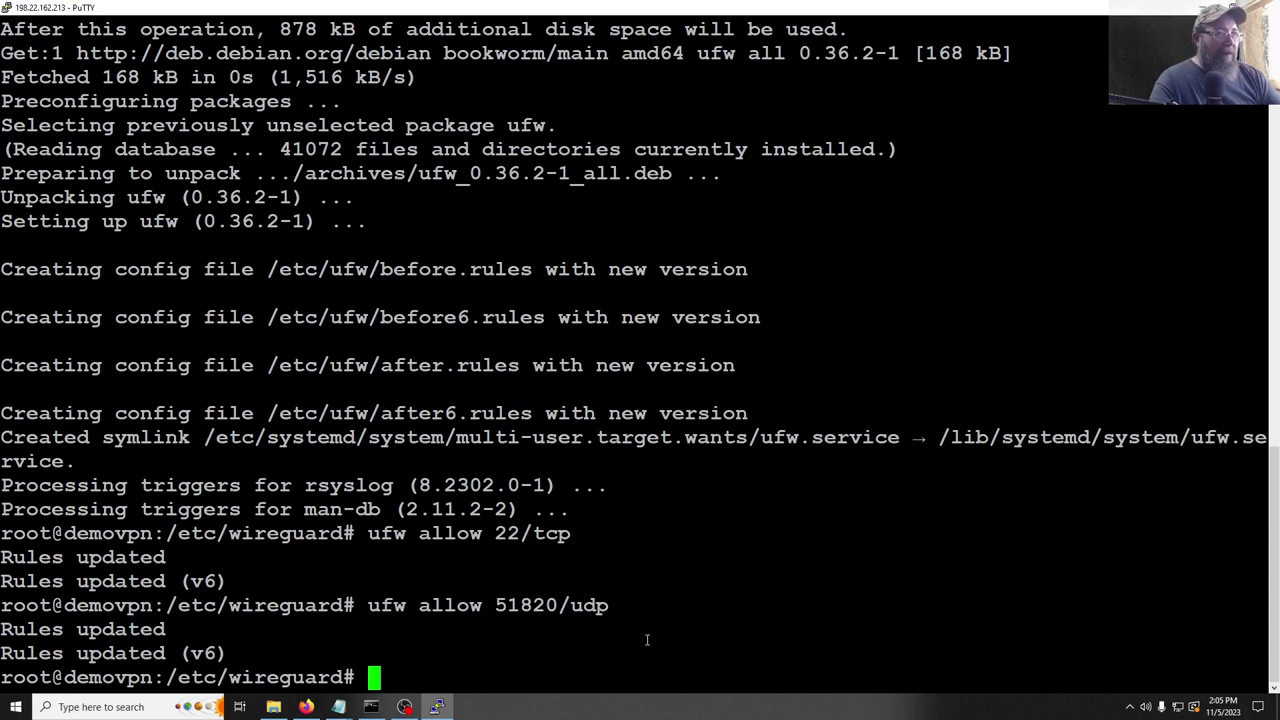
# Restart the server's firewall with "ufw disable" and "ufw enable", answering y to proceed
pyautogui.write('ufw ')
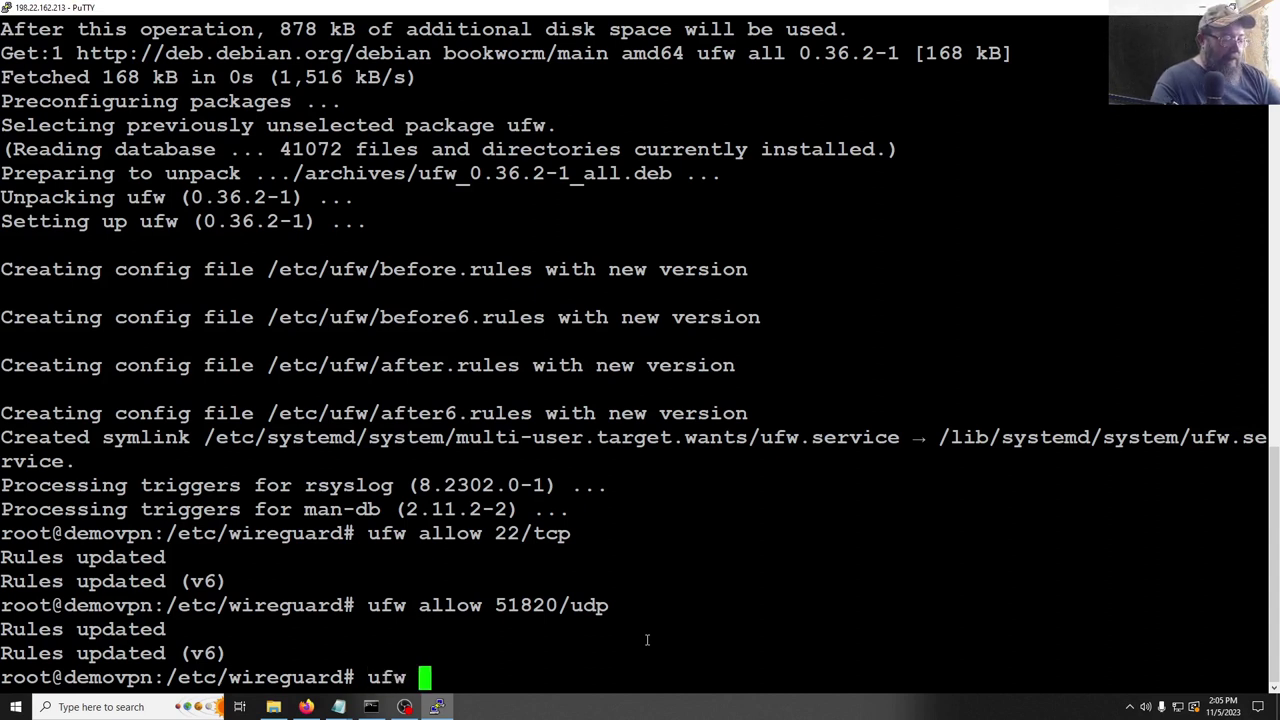
pyautogui.write('disable')
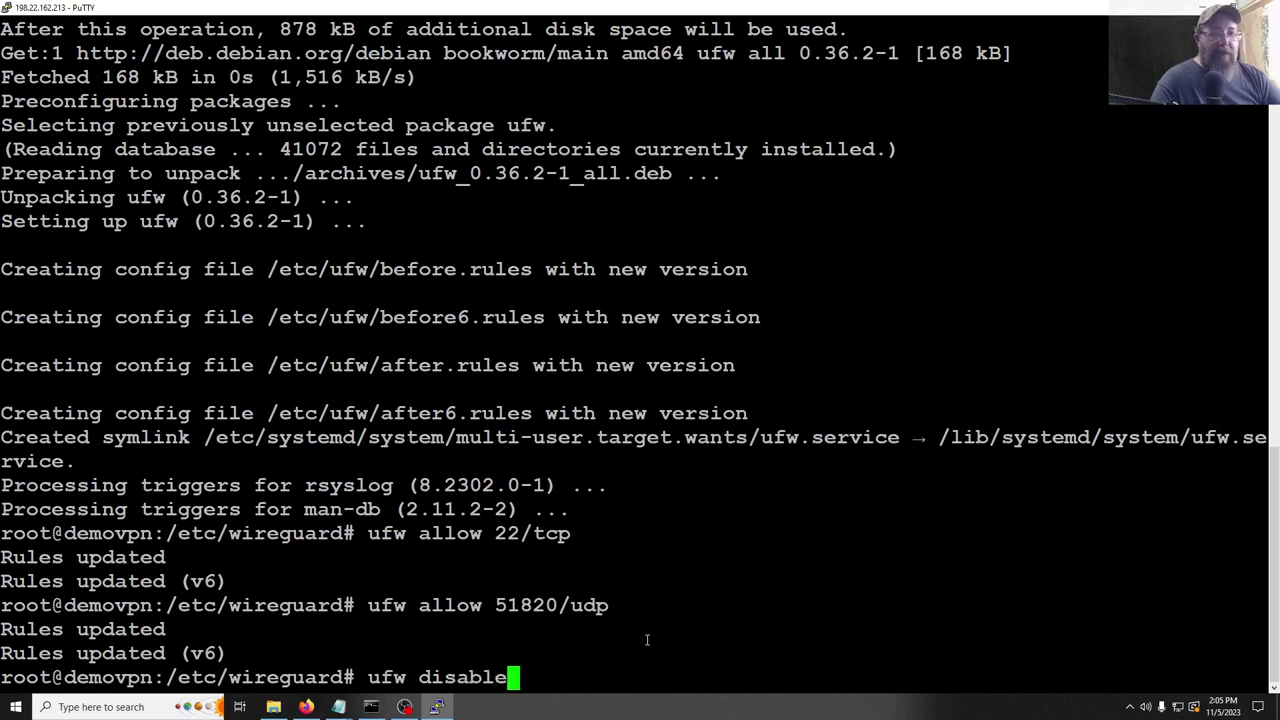
pyautogui.press('Return')
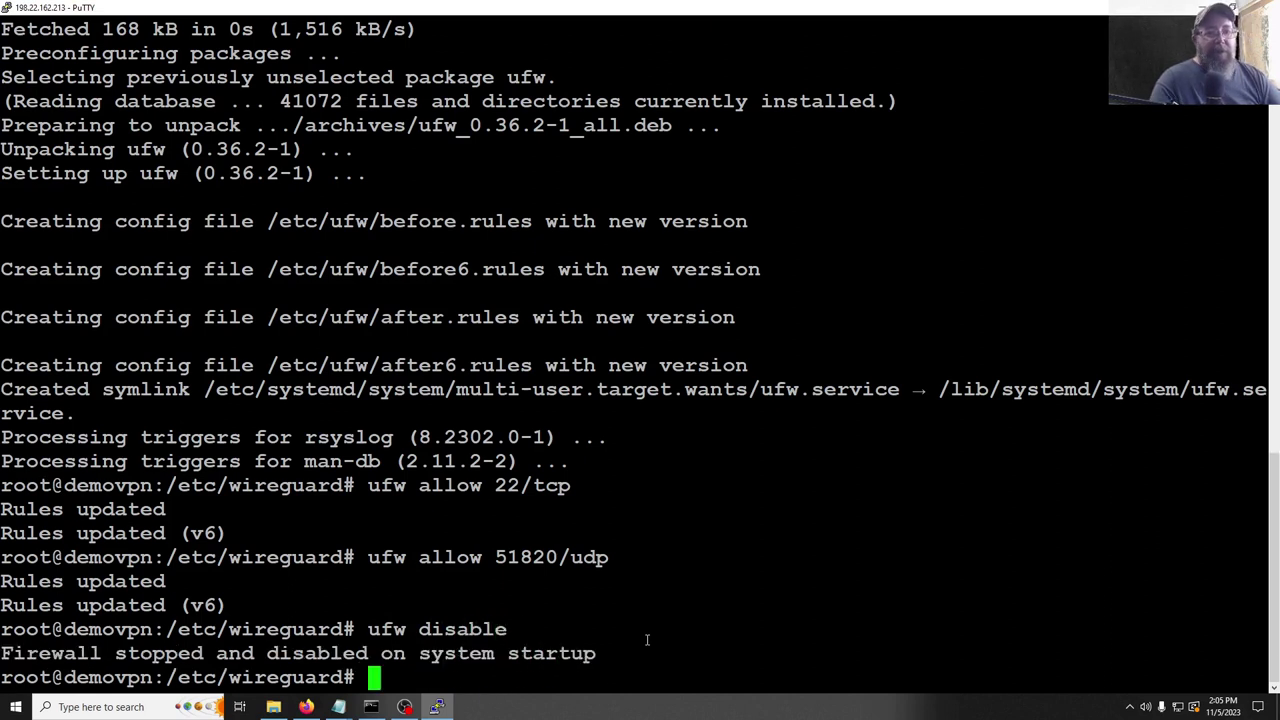
pyautogui.write('uf')
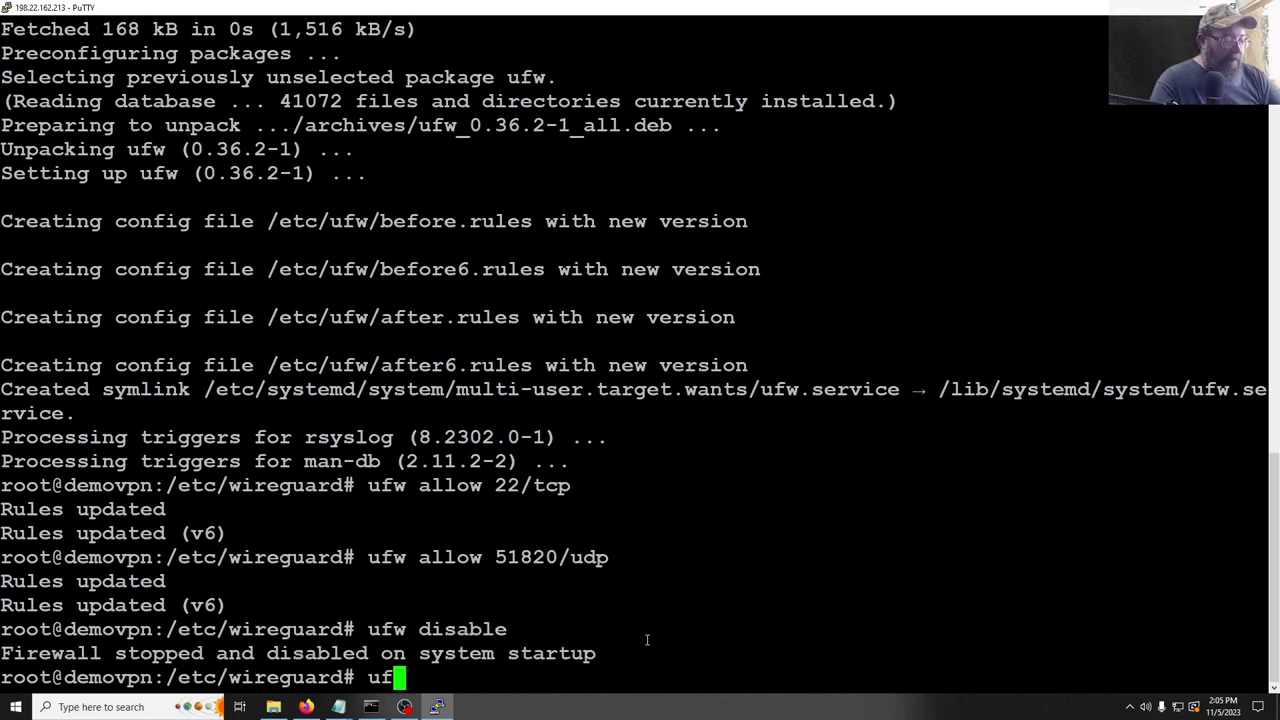
pyautogui.write('w enable')
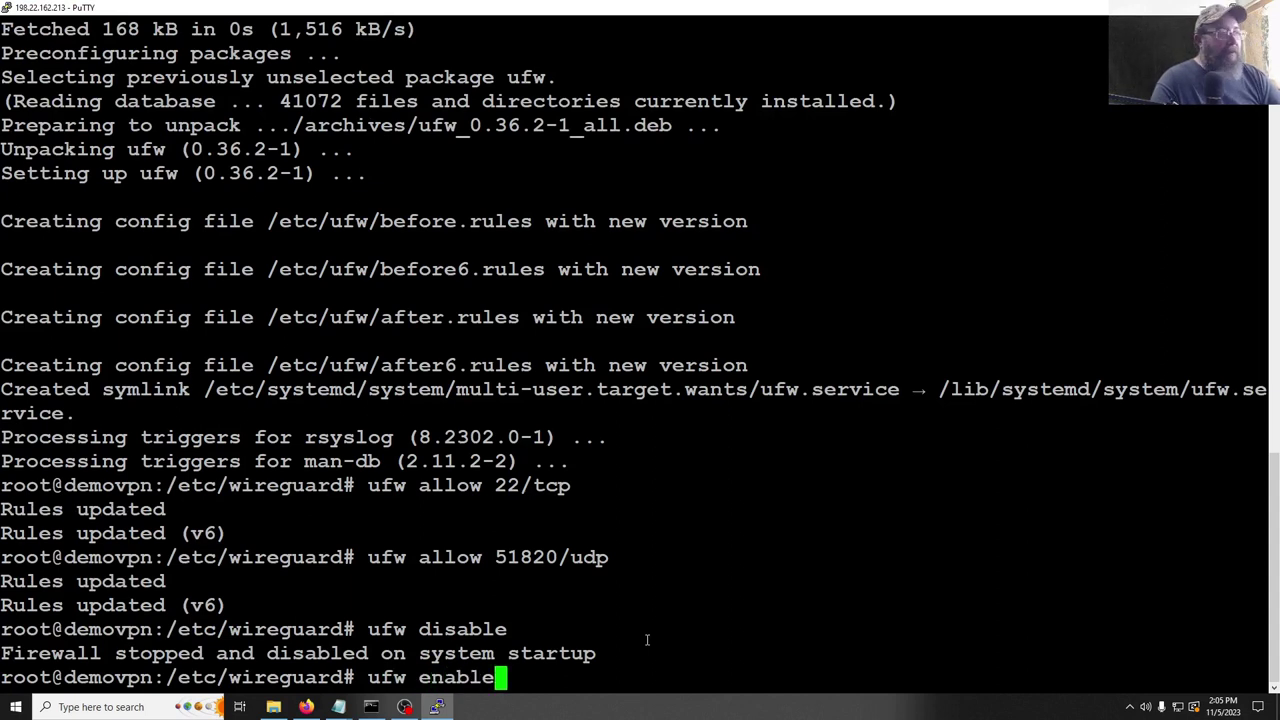
pyautogui.press('Return')
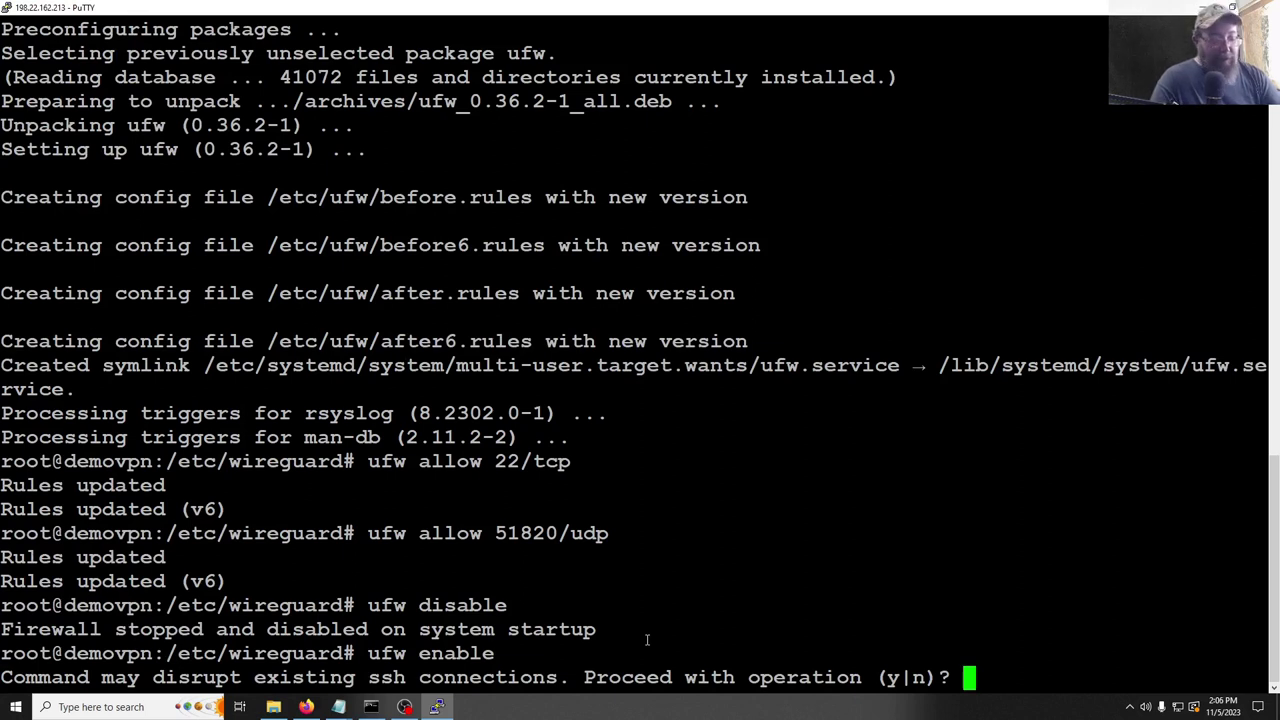
pyautogui.write('y')
pyautogui.press('Return')
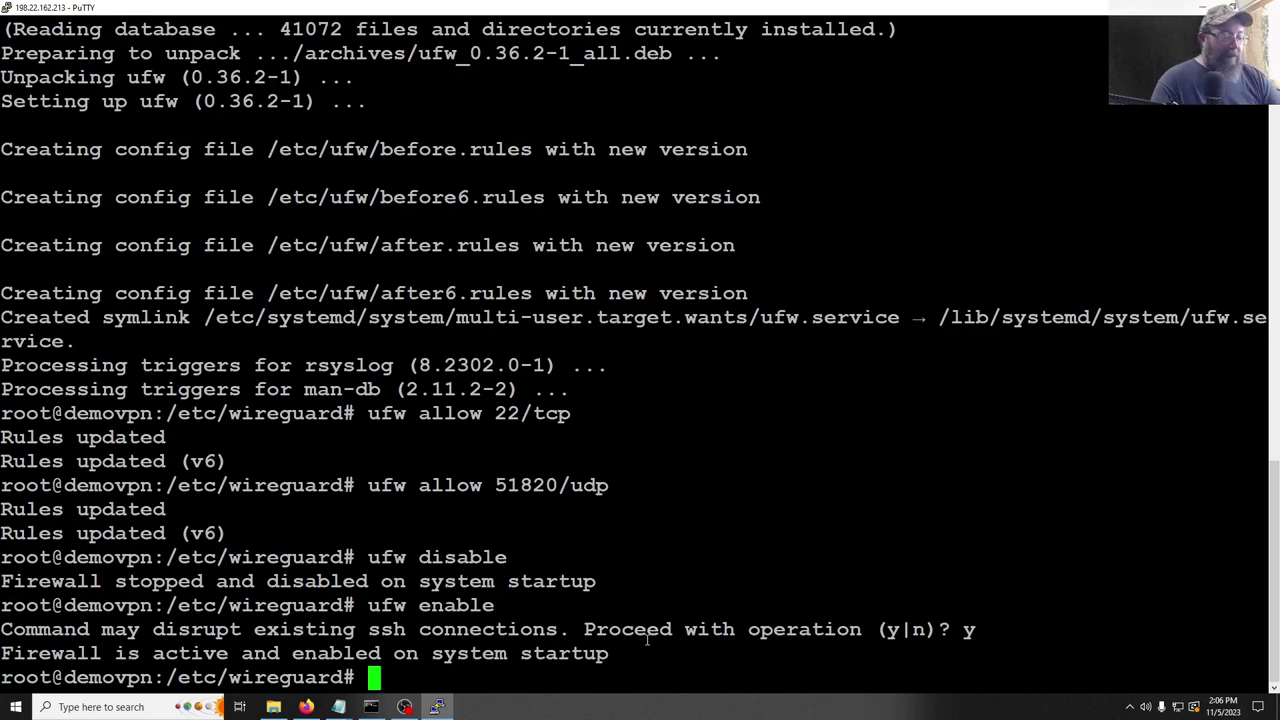
# List the server's active firewall rules with "ufw status"
pyautogui.write('ufw')
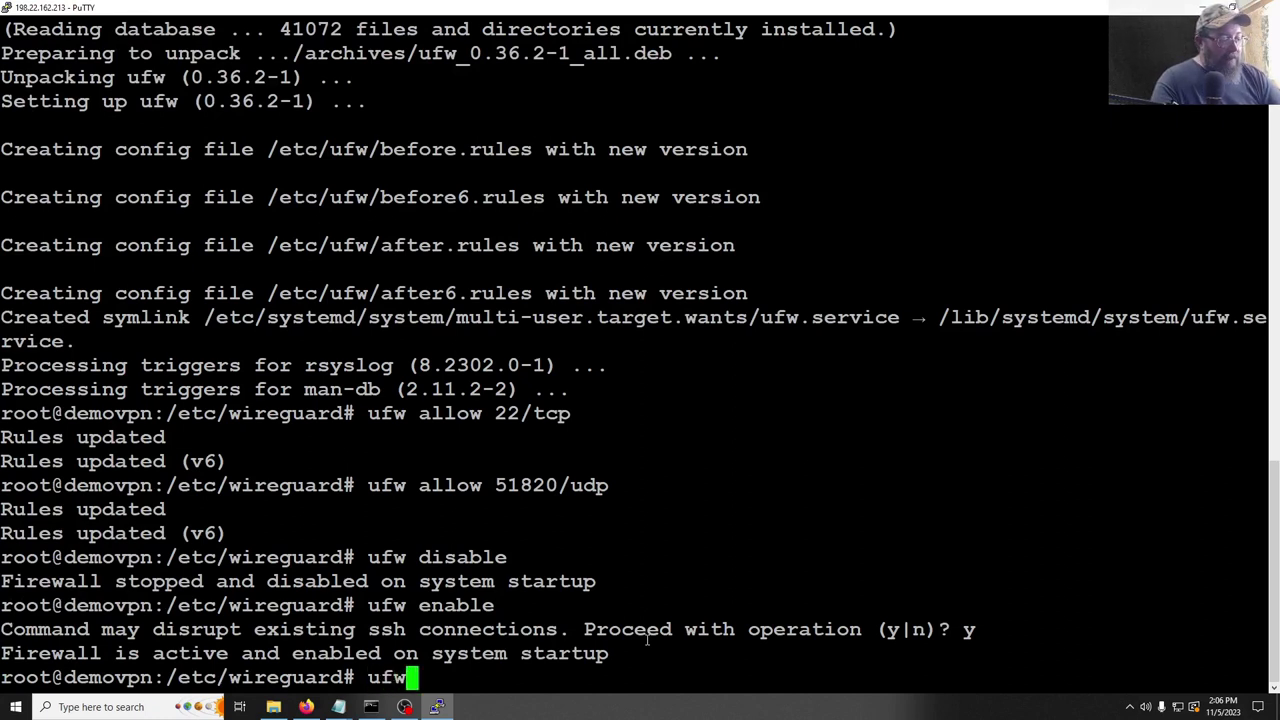
pyautogui.write(' stat')
pyautogui.write('us')
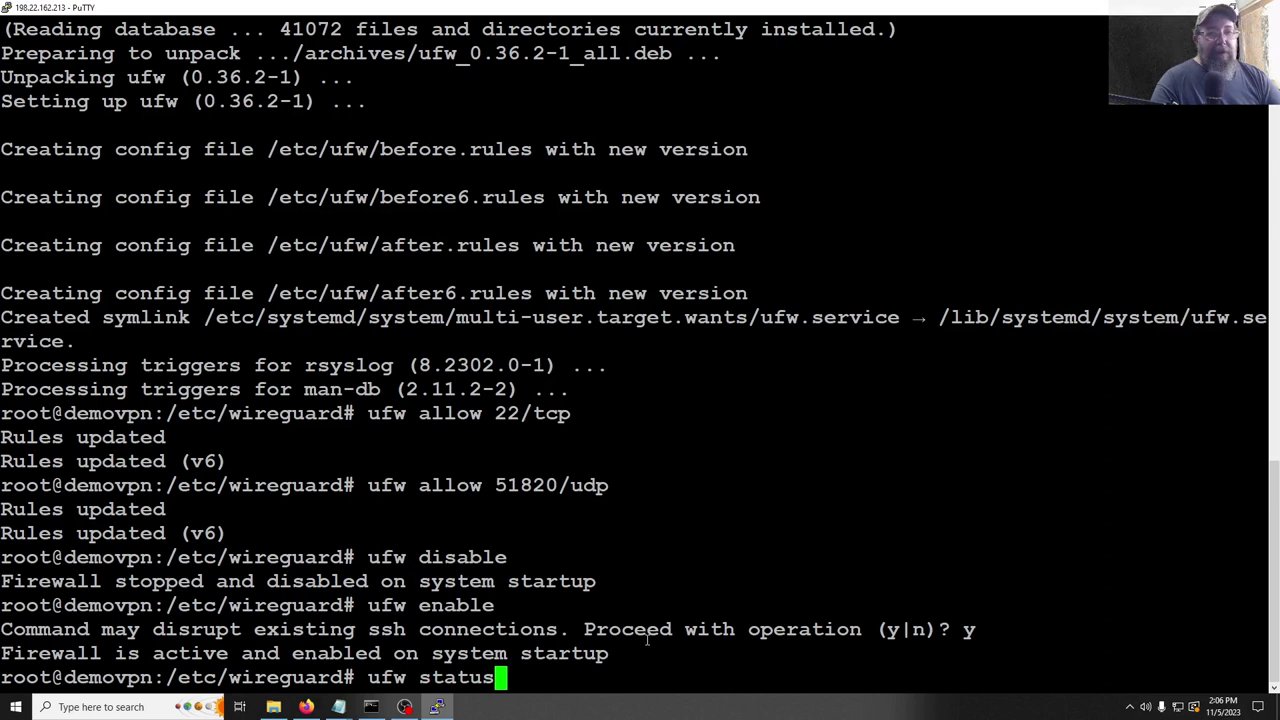
pyautogui.press('Return')
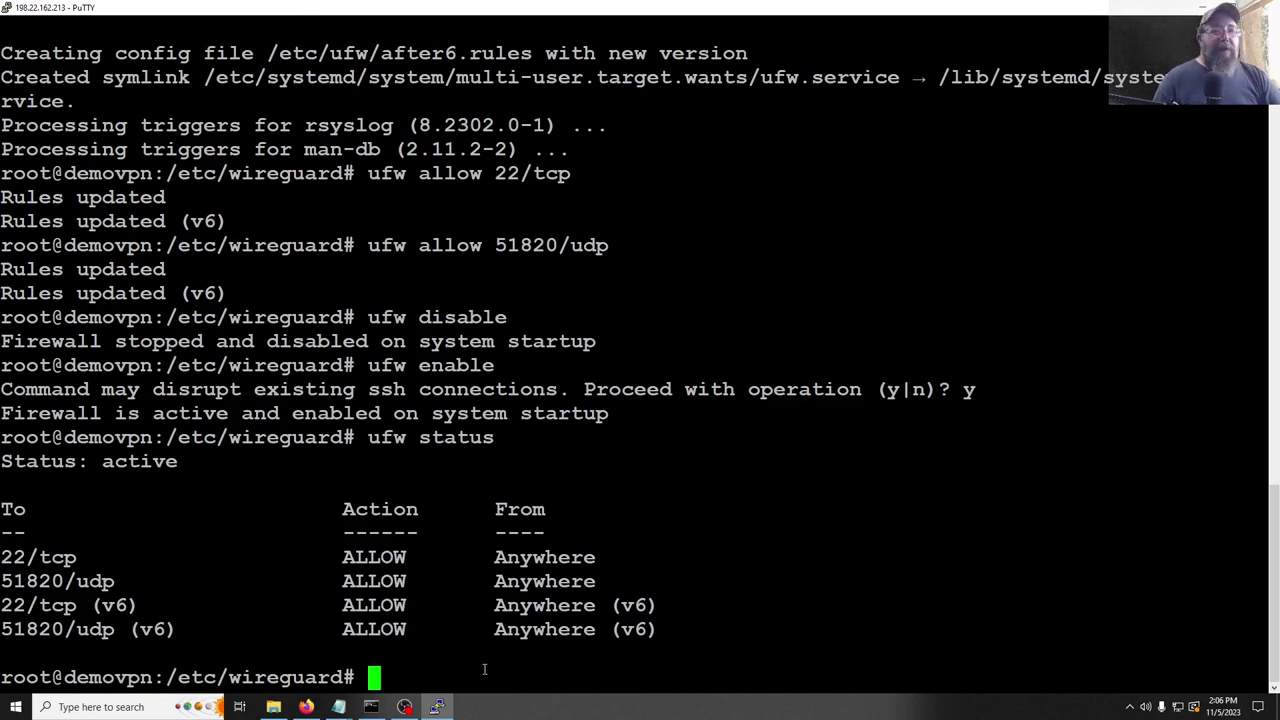
# Check whether a WireGuard interface is running on the server with "wg show"
pyautogui.write('wg sh')
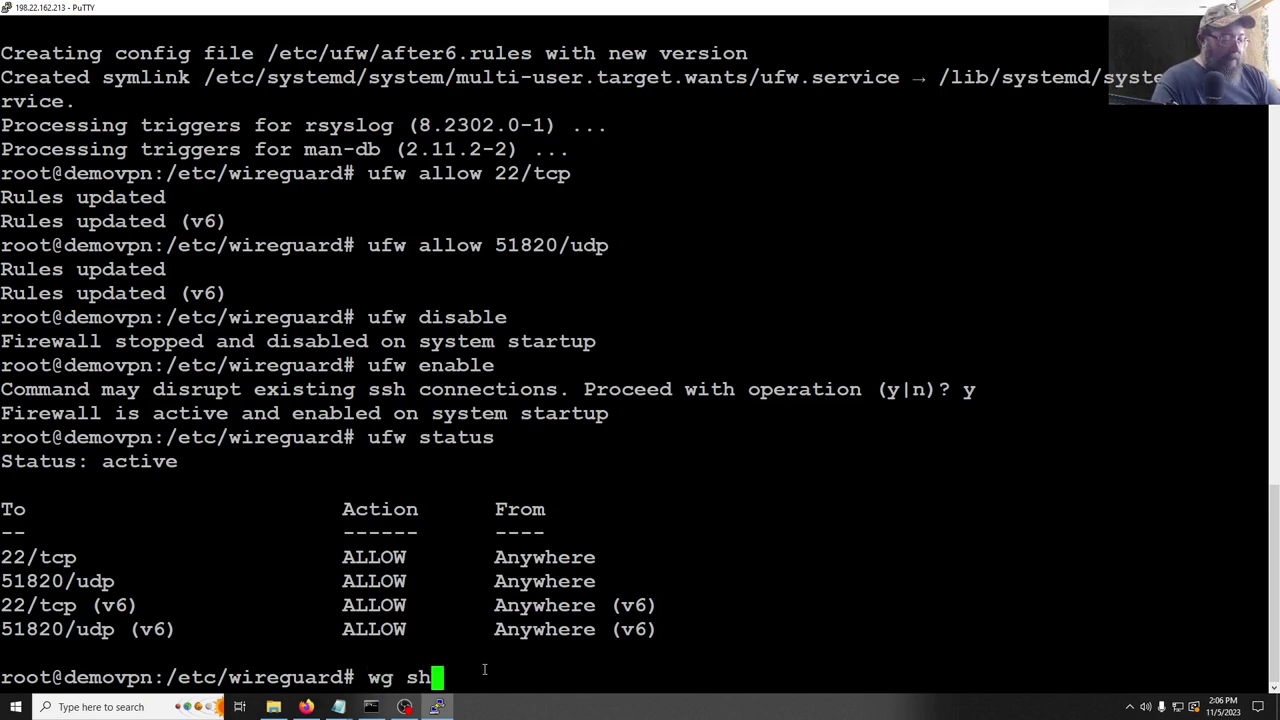
pyautogui.write('ow')
pyautogui.press('Return')
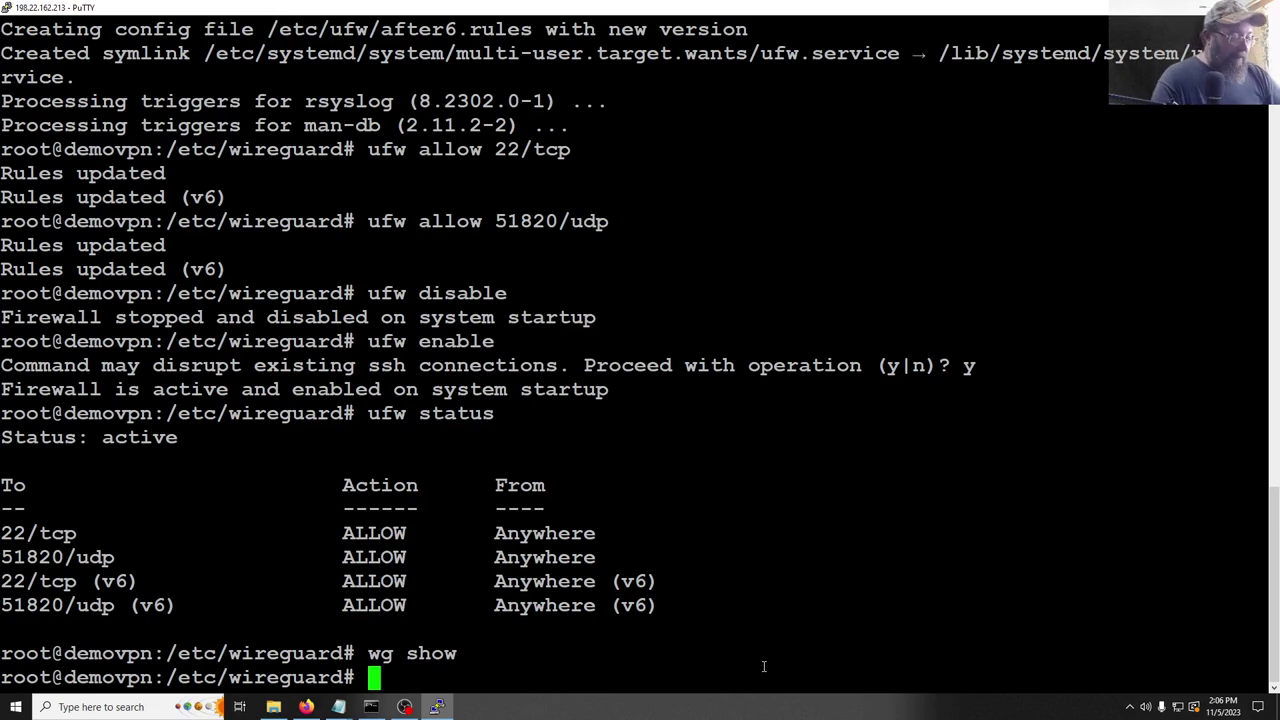
# Bring up the server's WireGuard interface with "wg-quick up wg0"
pyautogui.write('wg-')
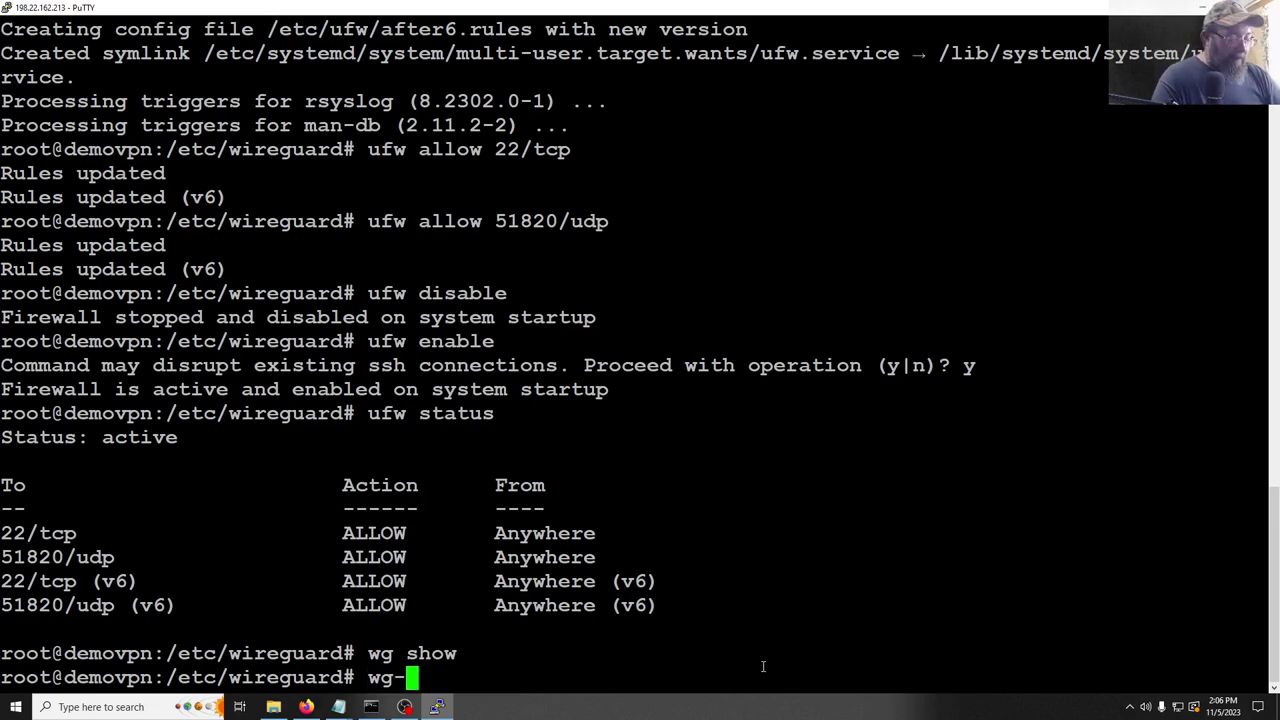
pyautogui.write('quick')
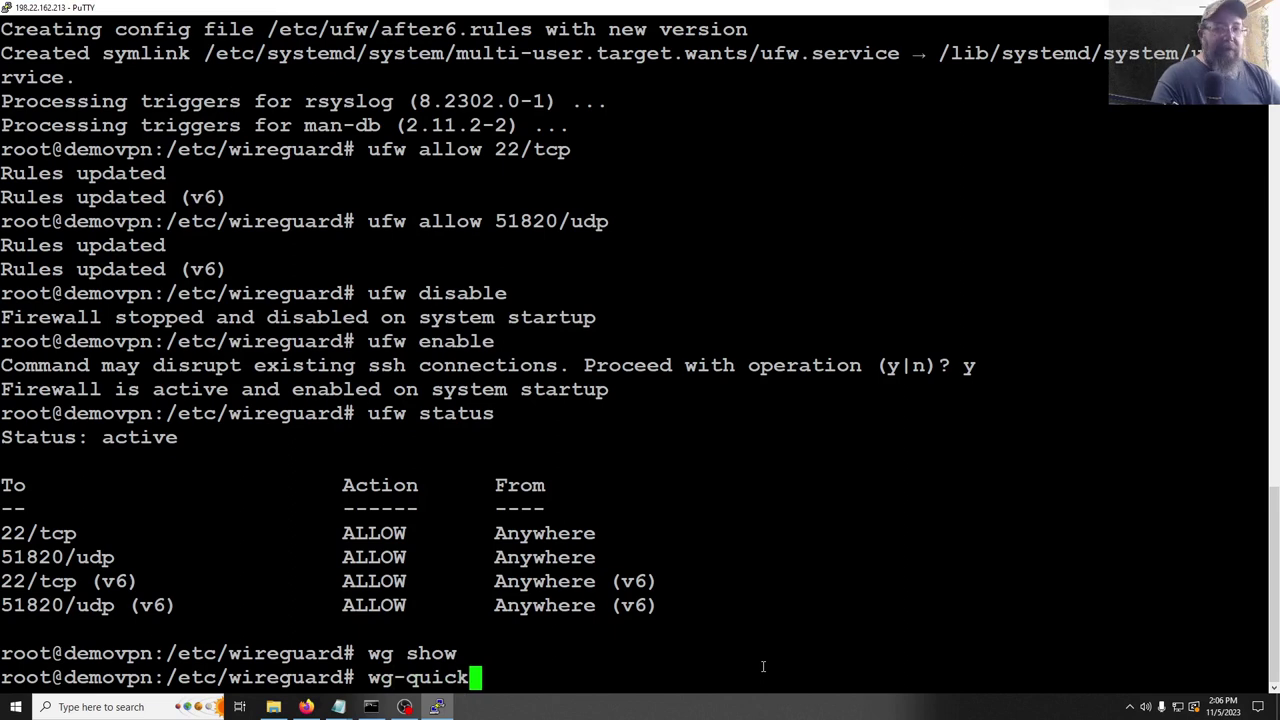
pyautogui.write(' u')
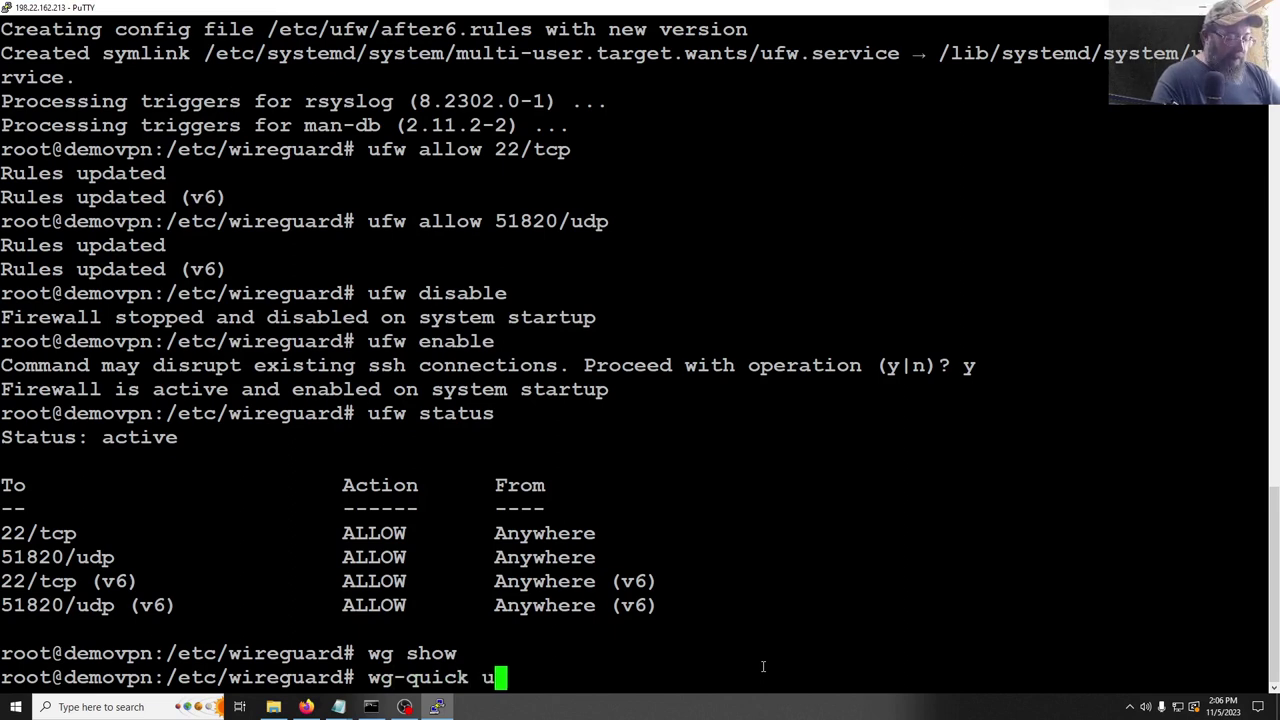
pyautogui.write('p wg0.conf')
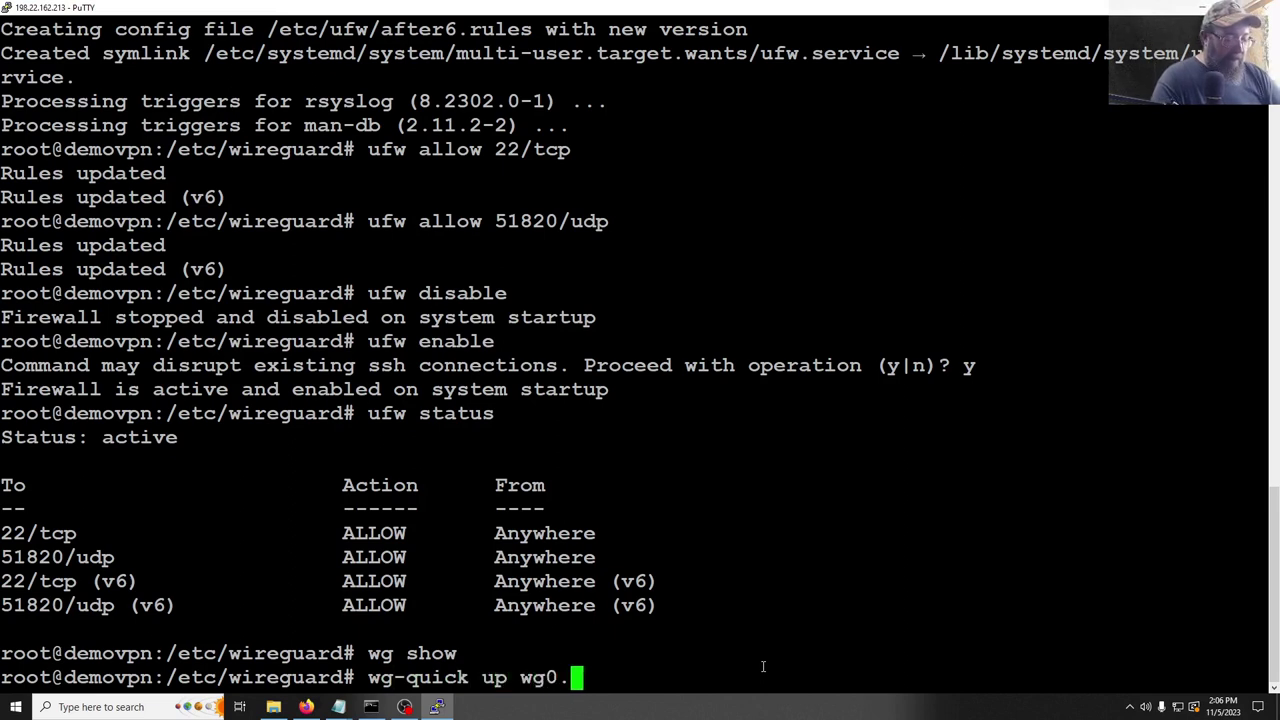
pyautogui.press('BackSpace')
pyautogui.press('BackSpace')
pyautogui.press('BackSpace')
pyautogui.press('BackSpace')
pyautogui.press('BackSpace')
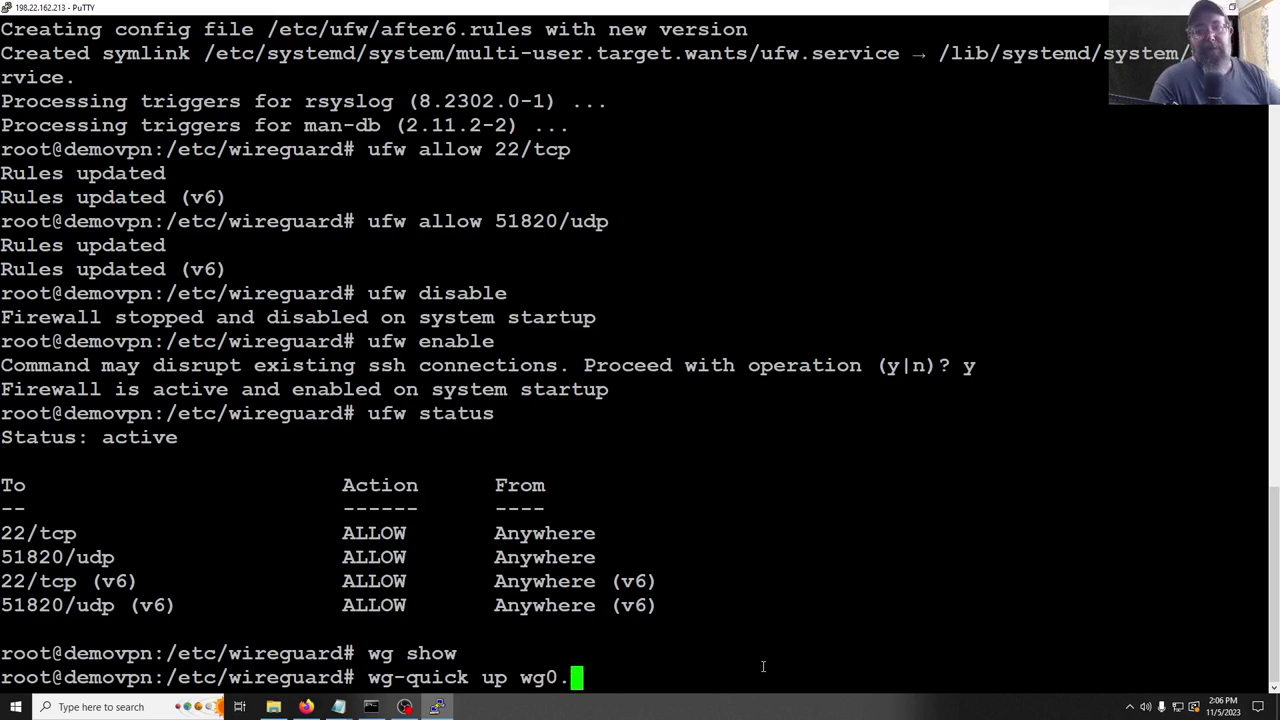
pyautogui.press('Return')
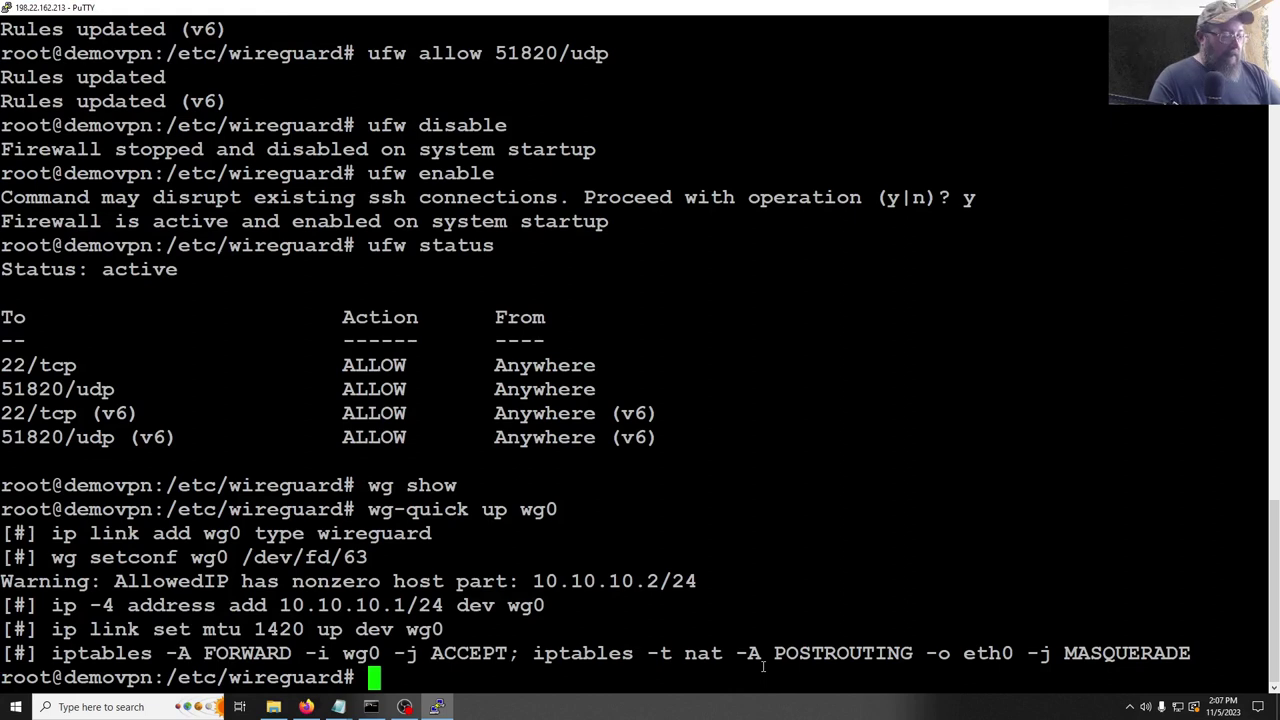
# Inspect the server's tunnel and peer with "wg show", and test the link to the client with "ping 10.10.10.2"
pyautogui.write('wg')
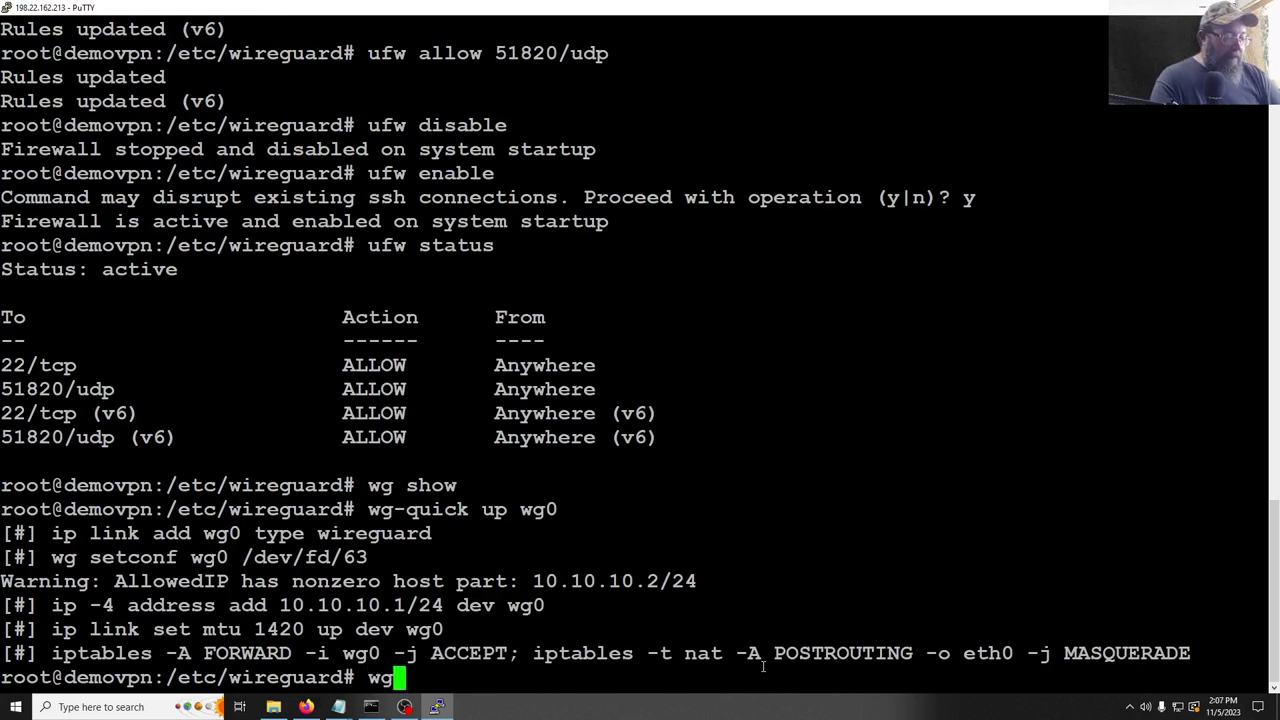
pyautogui.write(' show')
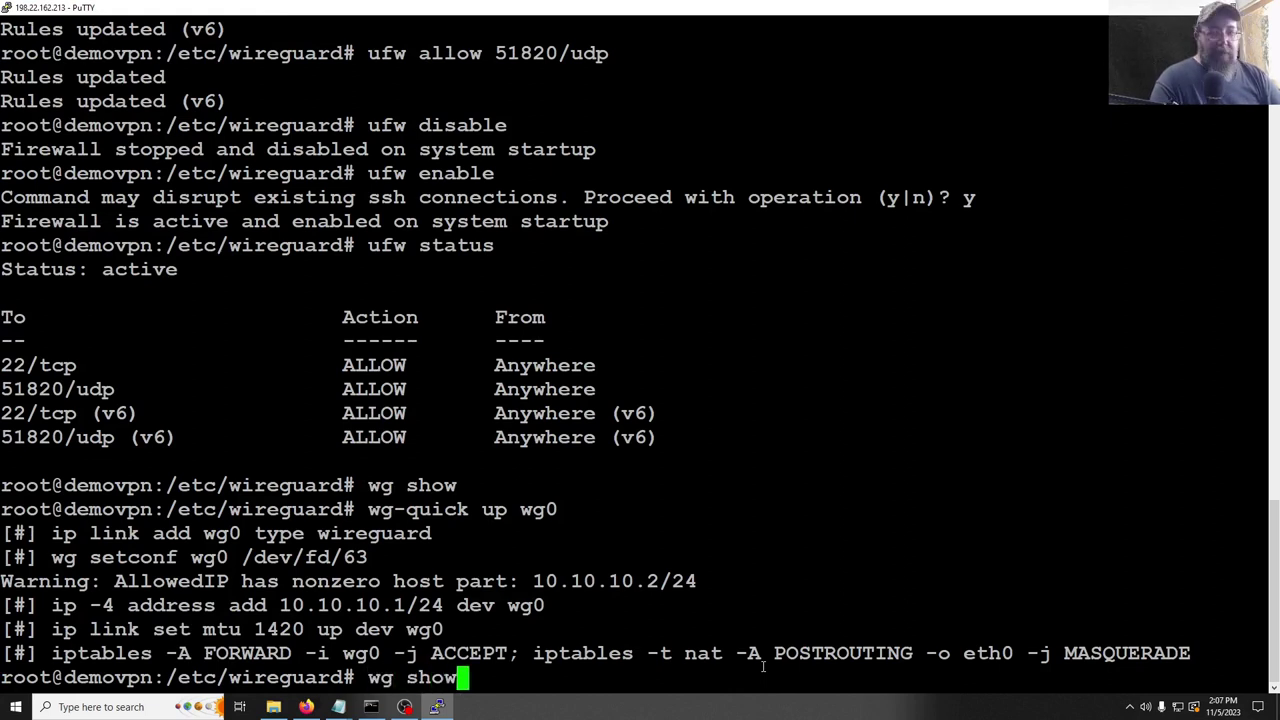
pyautogui.press('Return')
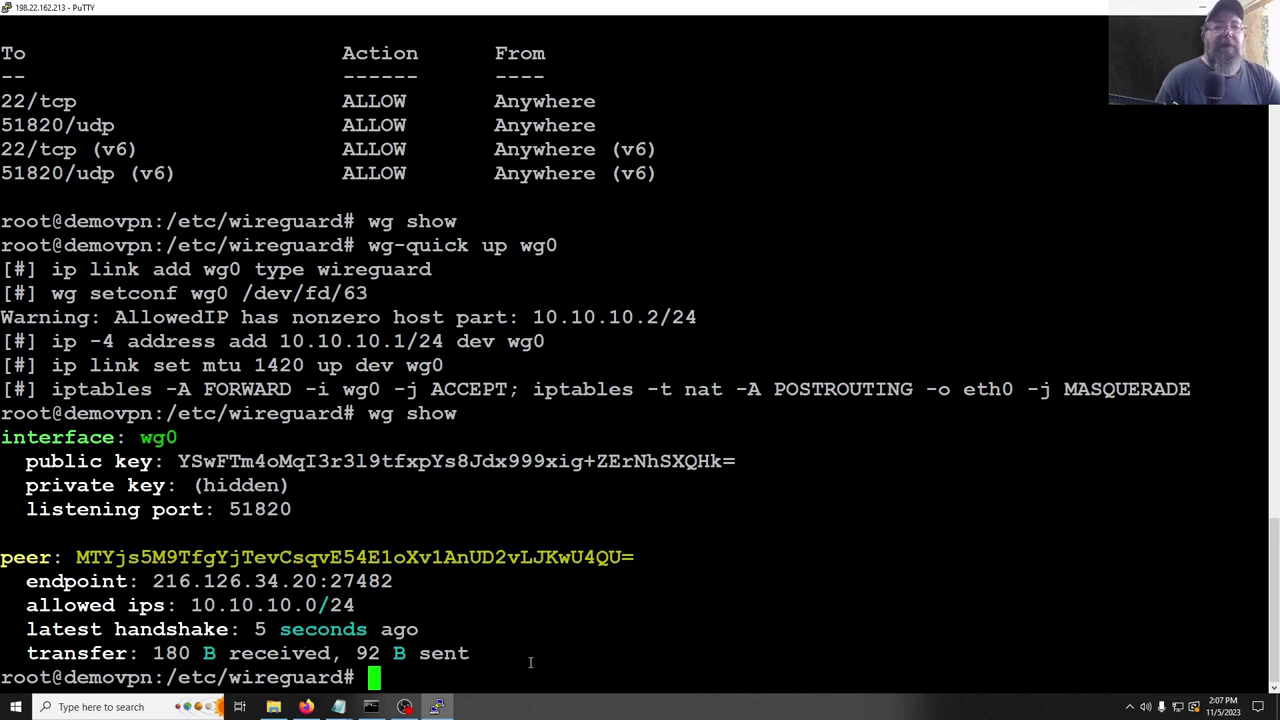
pyautogui.write('ping 10.10.10.2')
pyautogui.press('Return')
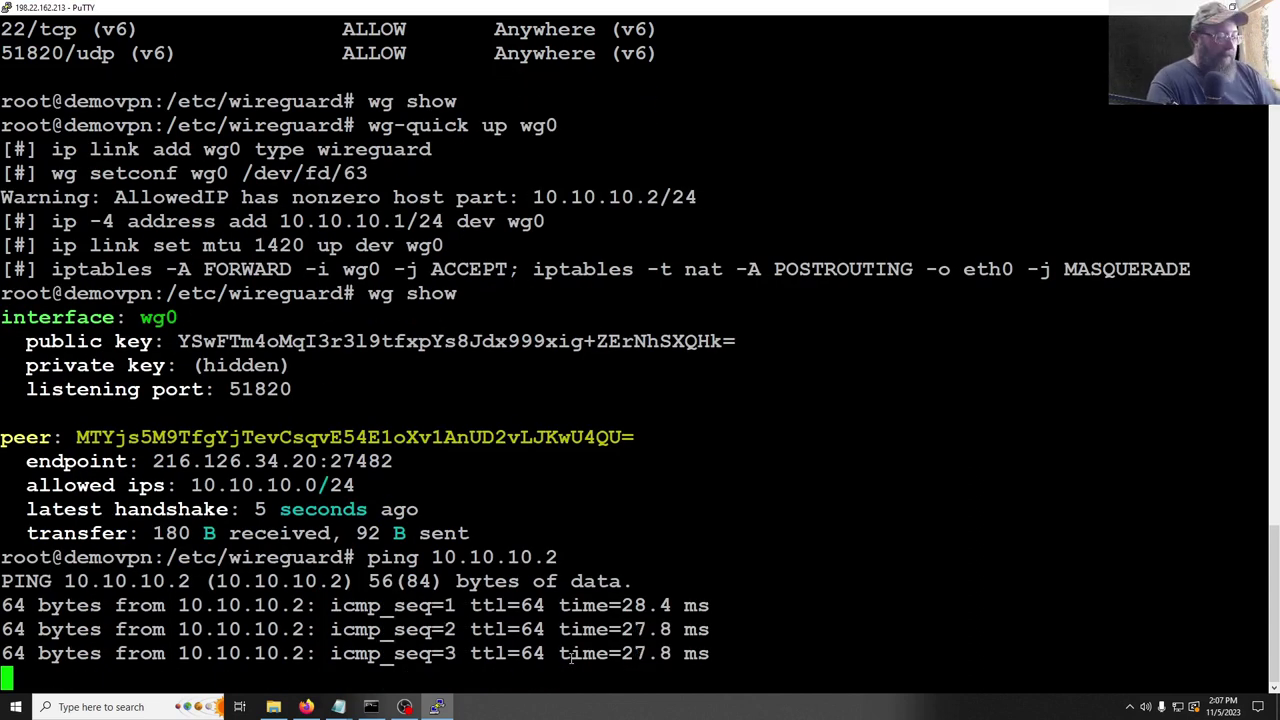
pyautogui.hotkey('ctrl', 'c')
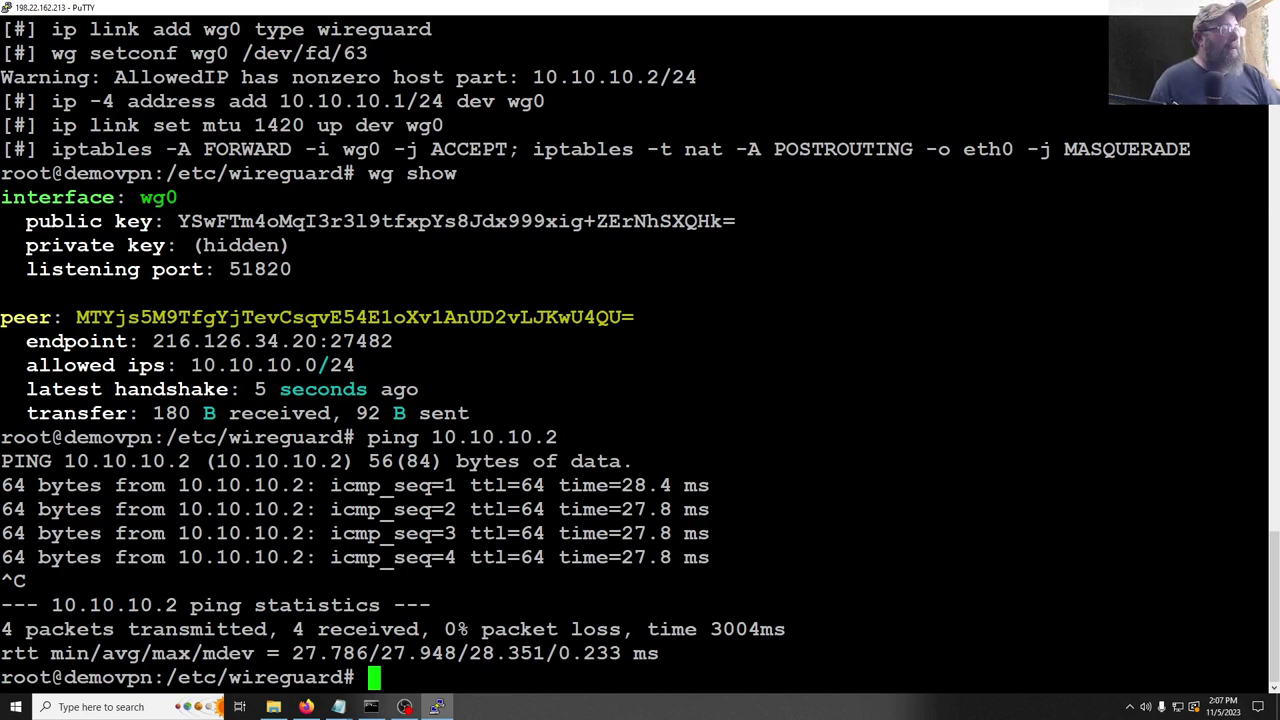
# Switch to the alarmpi node's terminal, inspect its tunnel with "wg show", and test the link to the server with "ping 10.10.10.1"
pyautogui.hotkey('alt', 'Tab')
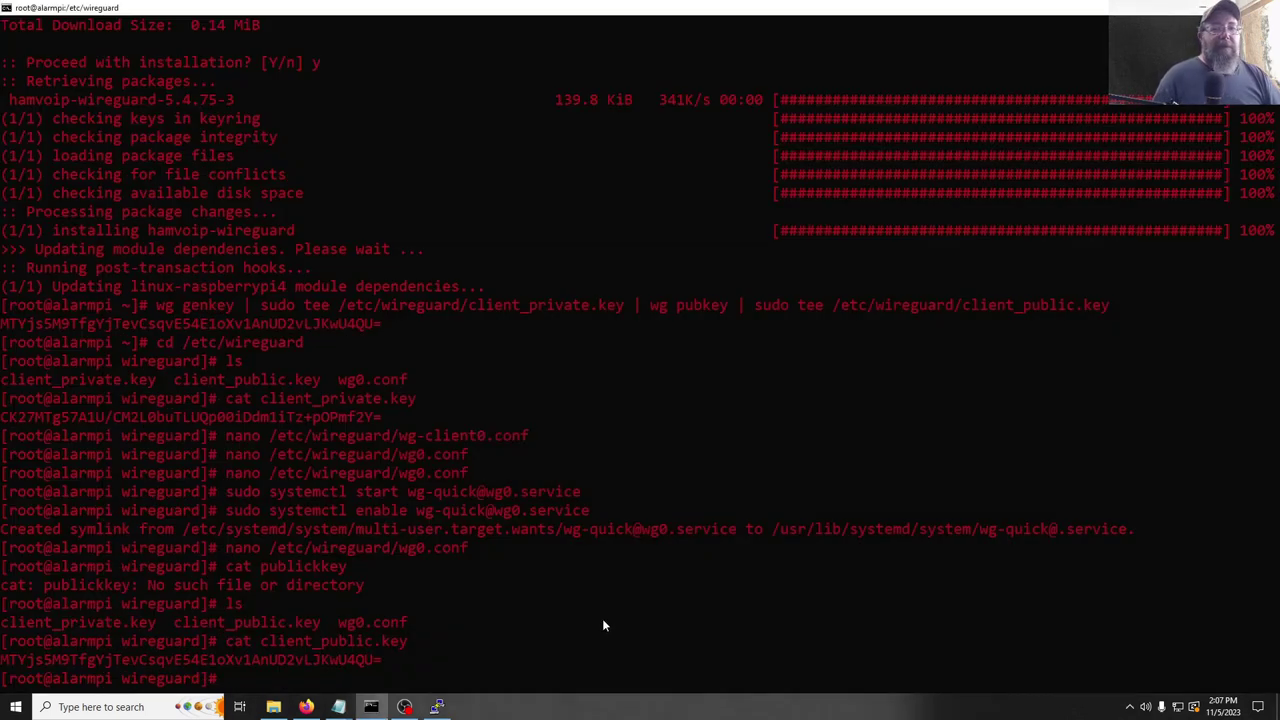
pyautogui.write('wg show')
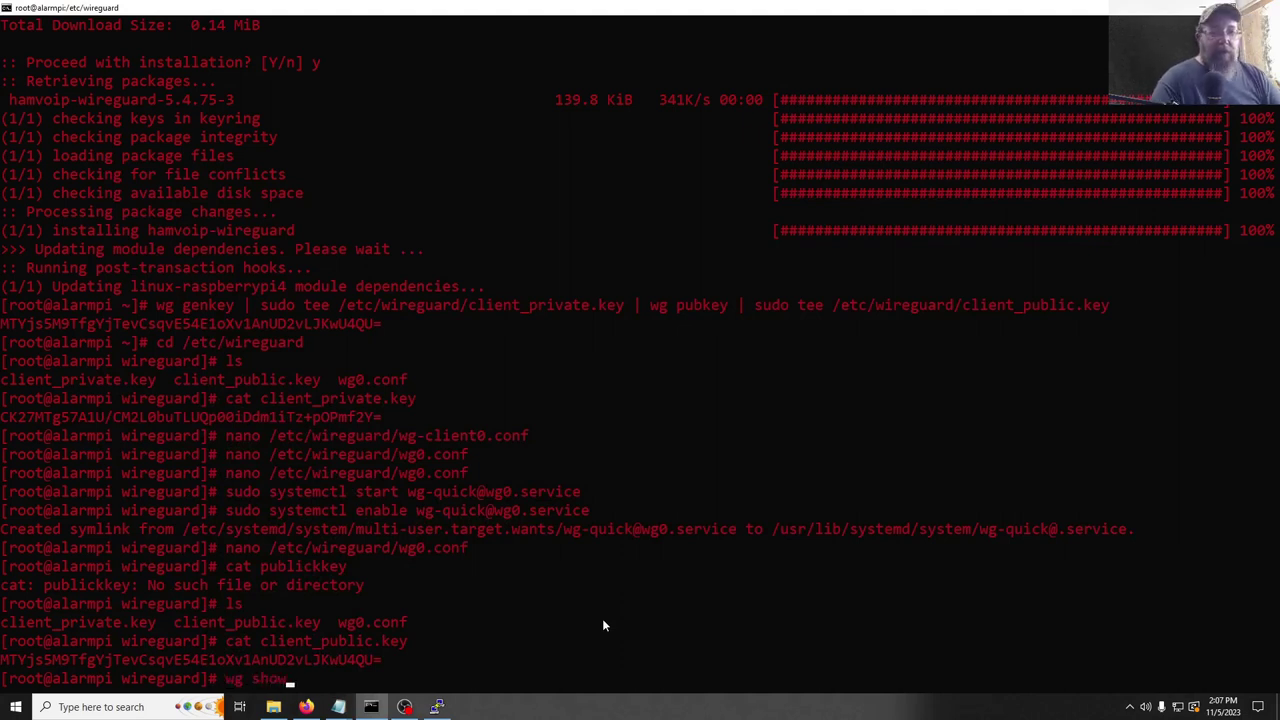
pyautogui.press('Return')
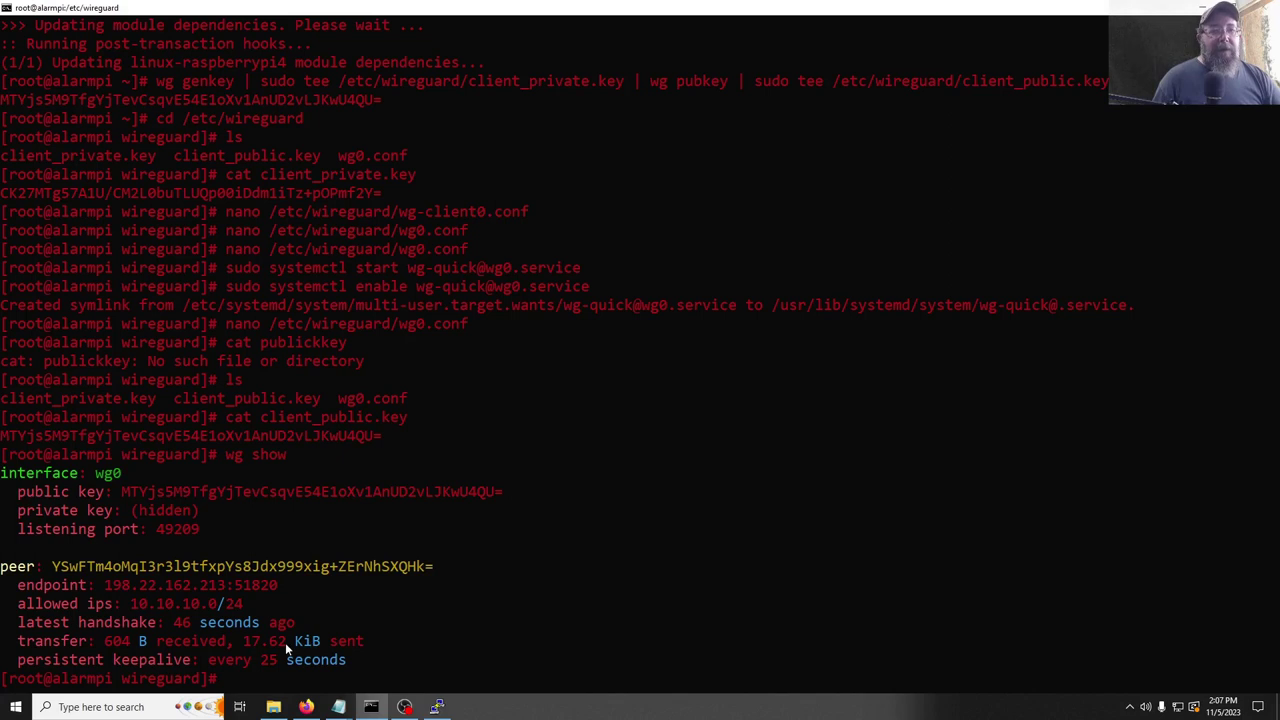
pyautogui.write('ping 10')
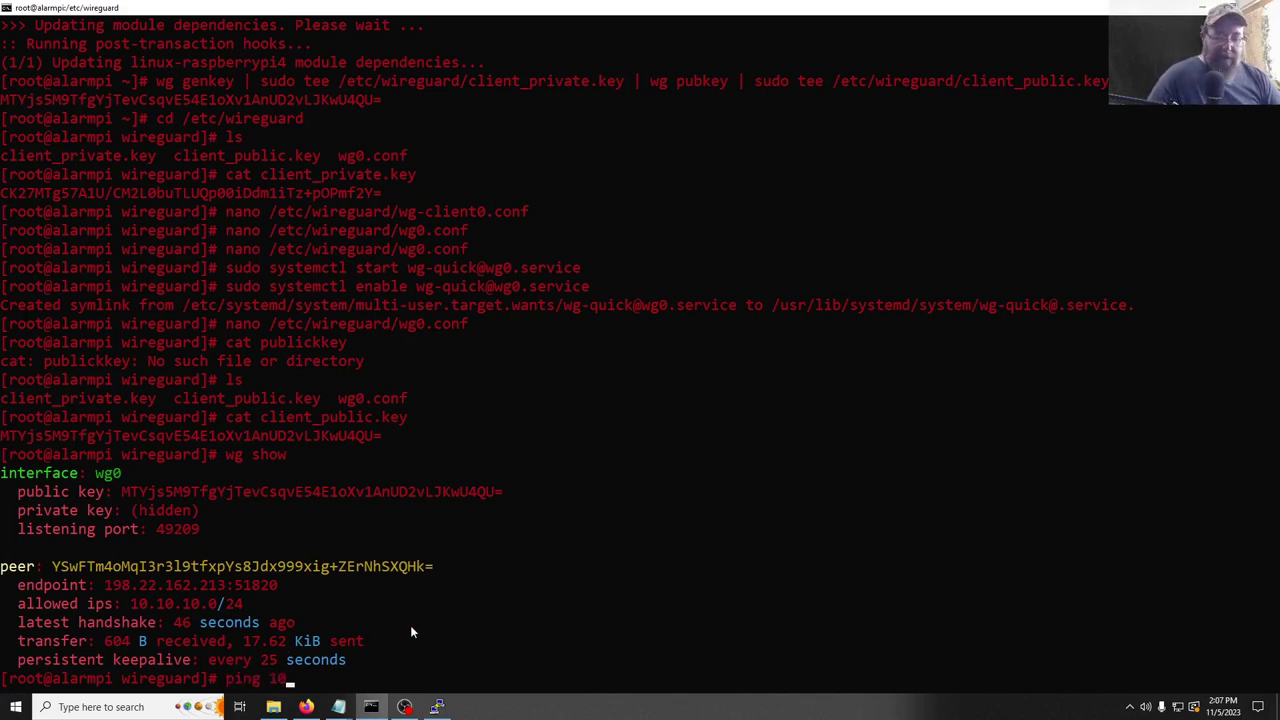
pyautogui.write('.10.10.1')
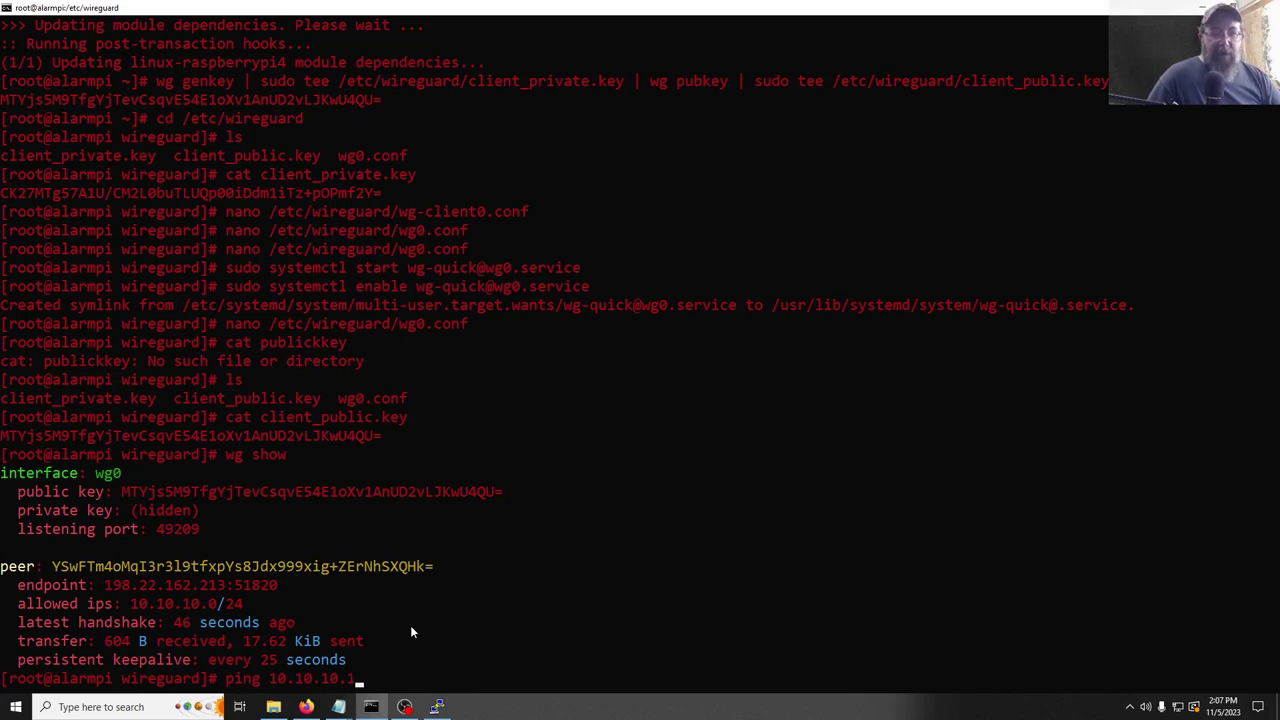
pyautogui.press('Return')
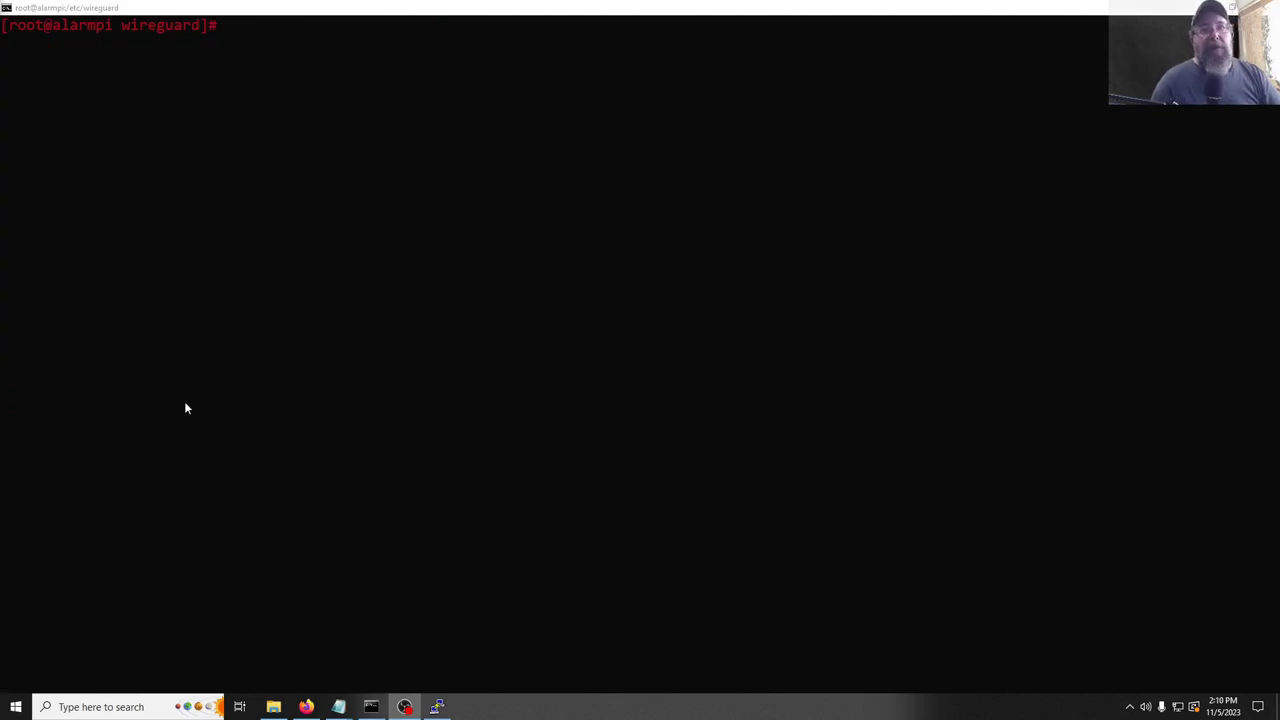
# Restart the WireGuard tunnel on the alarmpi node with "wg-quick down wg0" and "wg-quick up wg0"
pyautogui.click(252, 158)
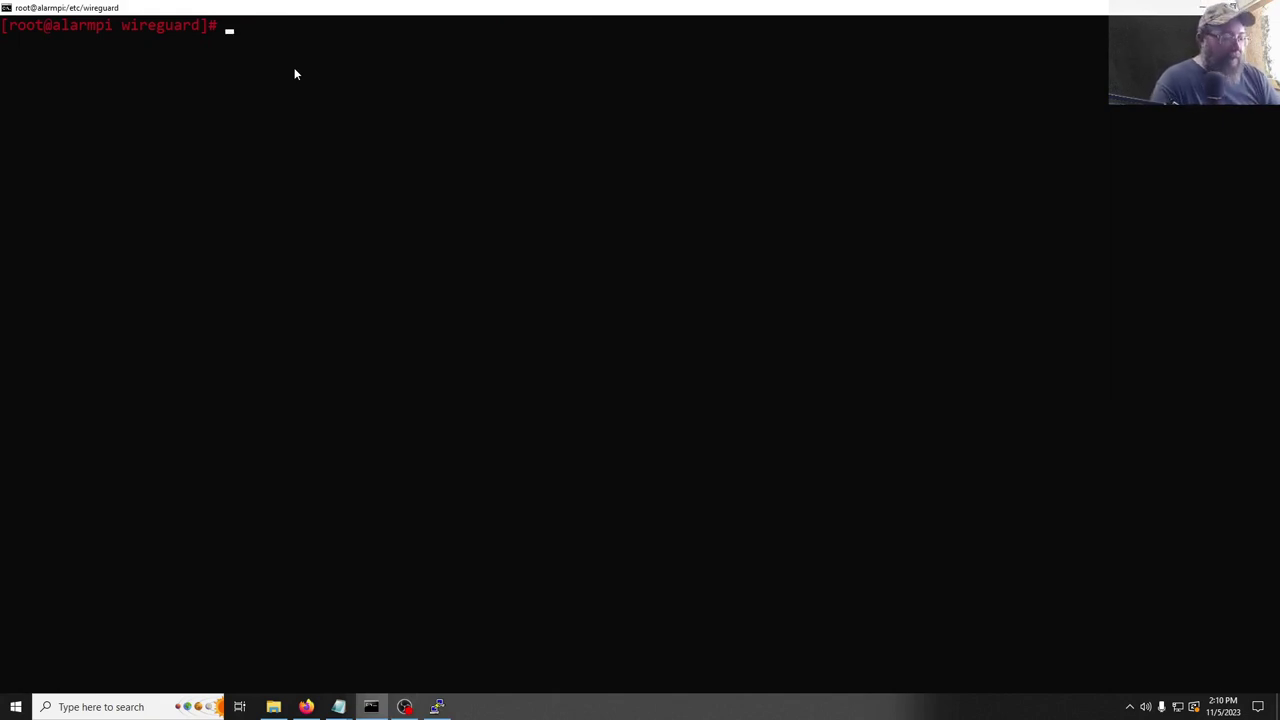
pyautogui.hotkey('ctrl', 'v')
pyautogui.press('Up')
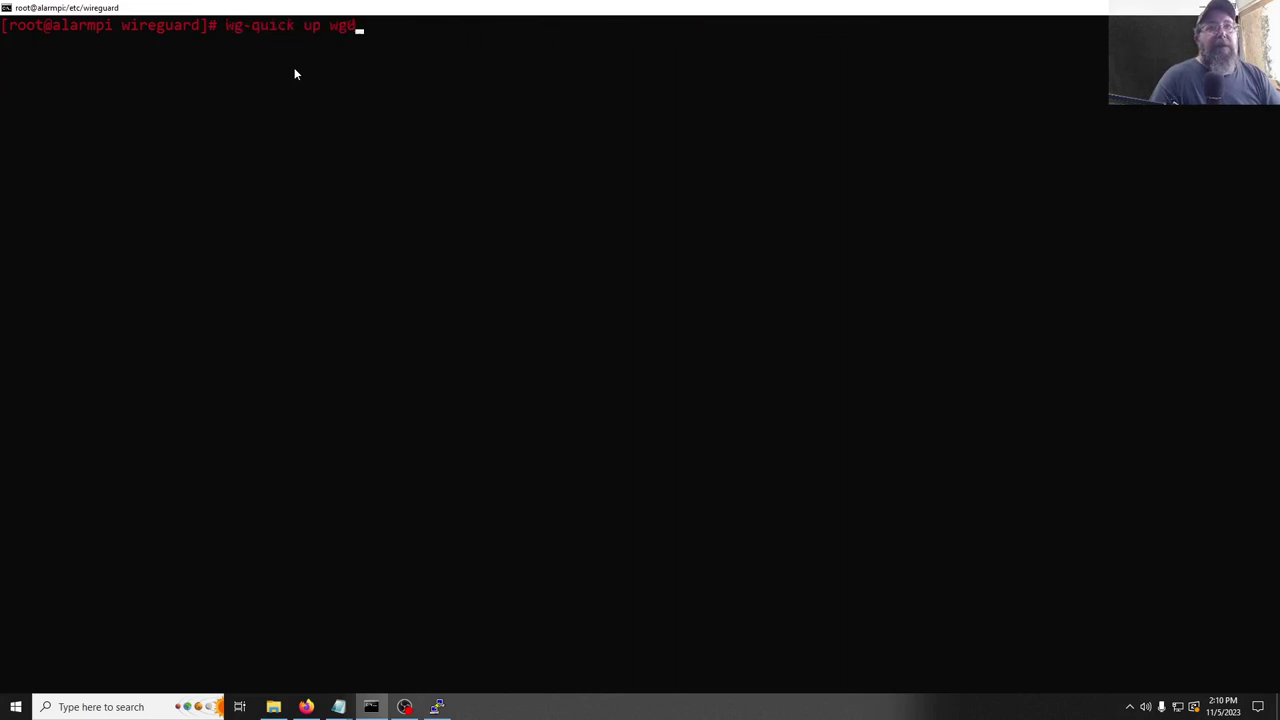
pyautogui.press('Up')
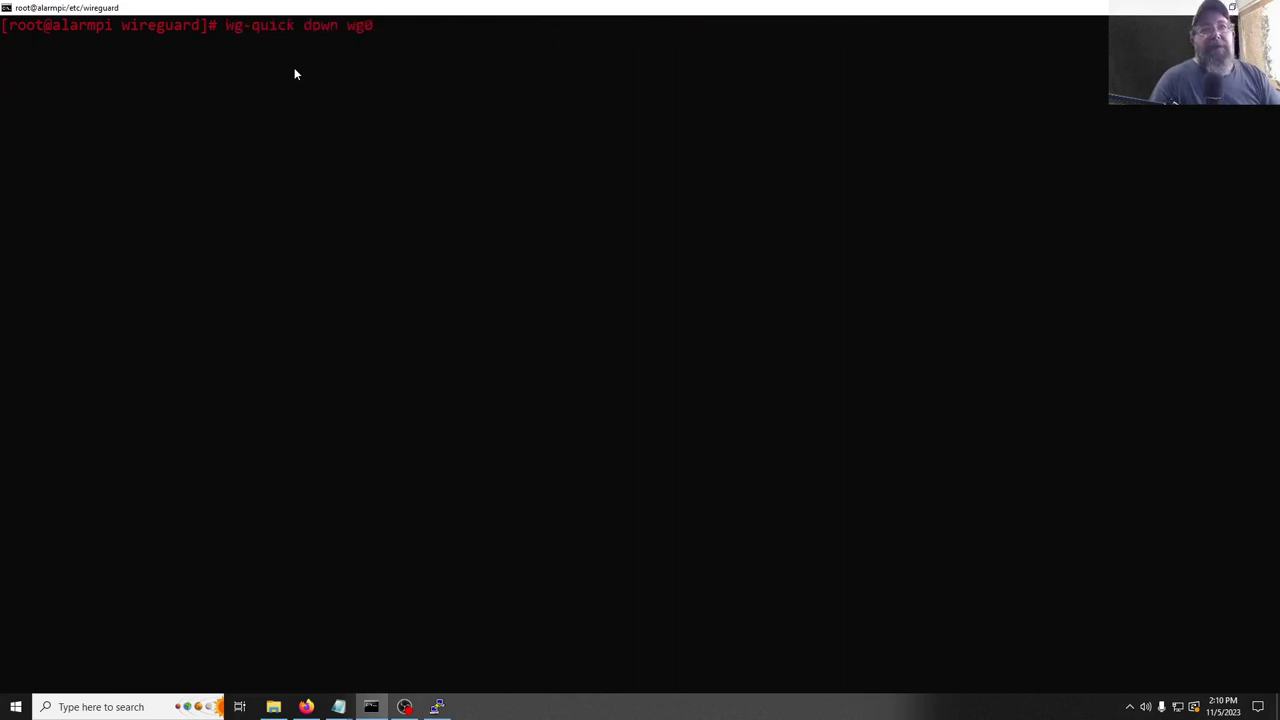
pyautogui.press('Return')
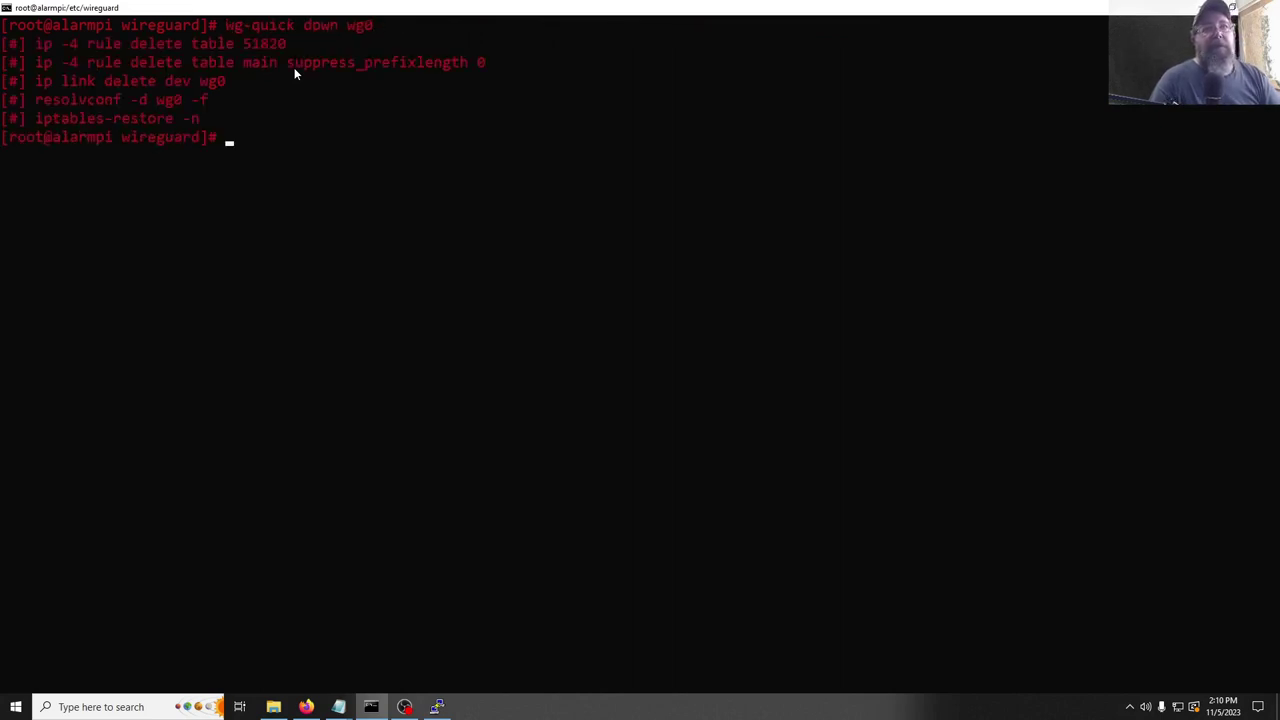
pyautogui.rightClick(294, 67)
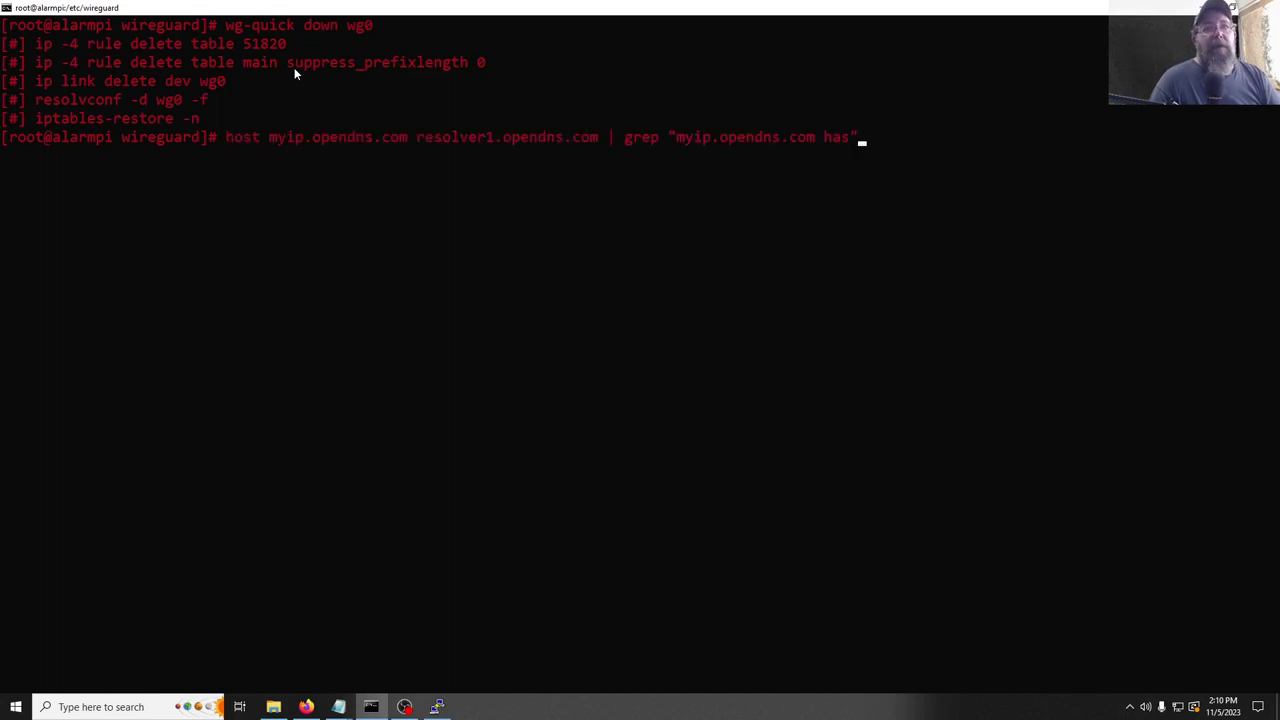
pyautogui.press('Up')
pyautogui.press('Up')
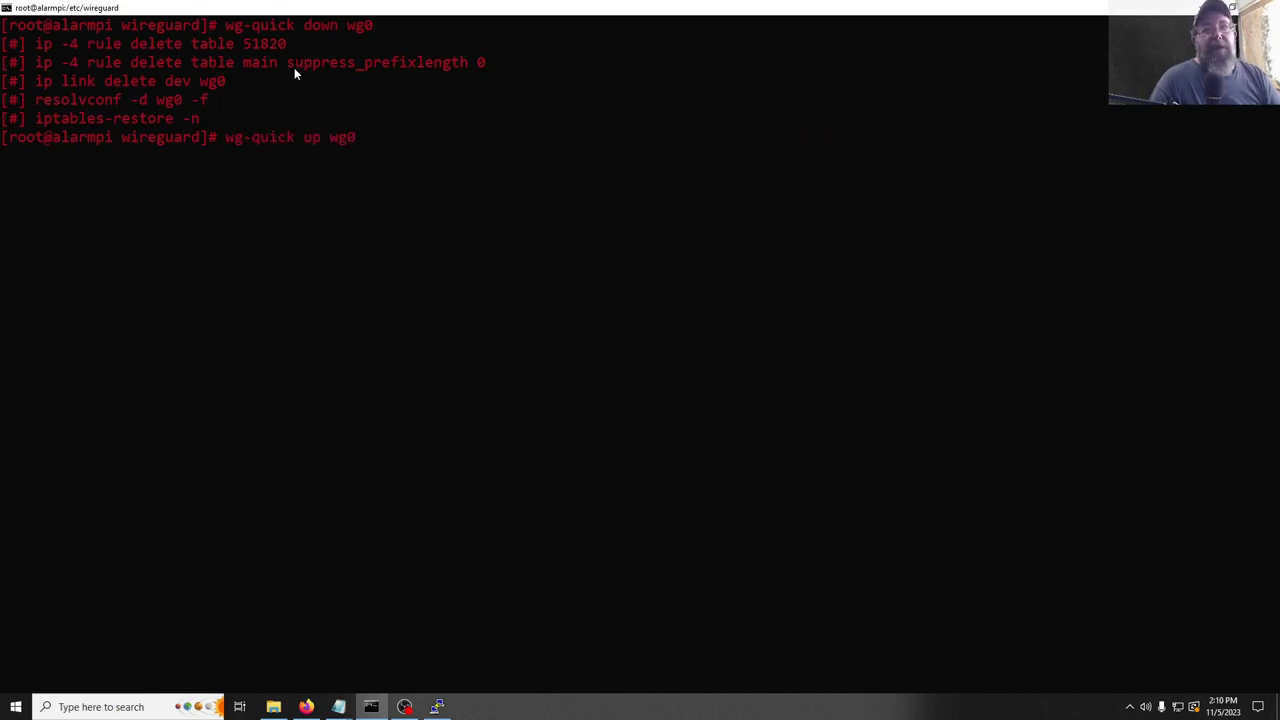
pyautogui.press('Return')
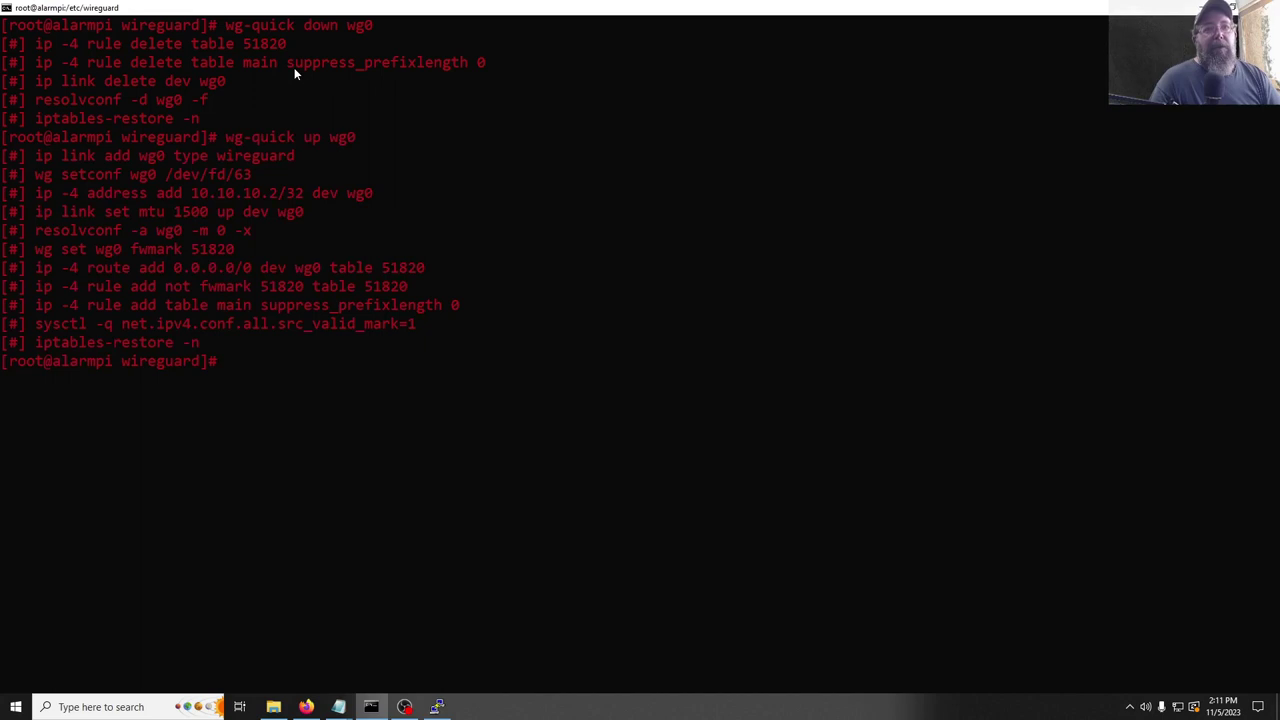
# Look up the alarmpi node's public IP address with host myip.opendns.com resolver1.opendns.com | grep "myip.opendns.com has"
pyautogui.press('Up')
pyautogui.press('Up')
pyautogui.press('Up')
pyautogui.press('Up')
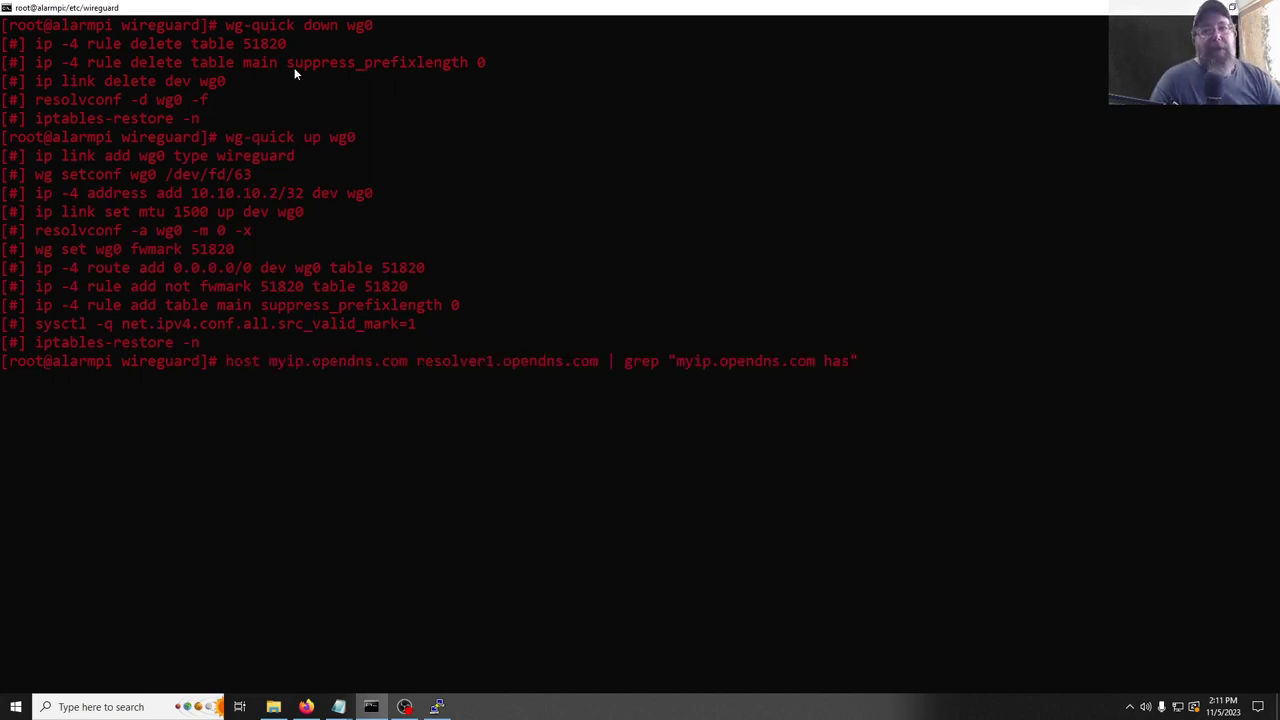
pyautogui.press('Return')
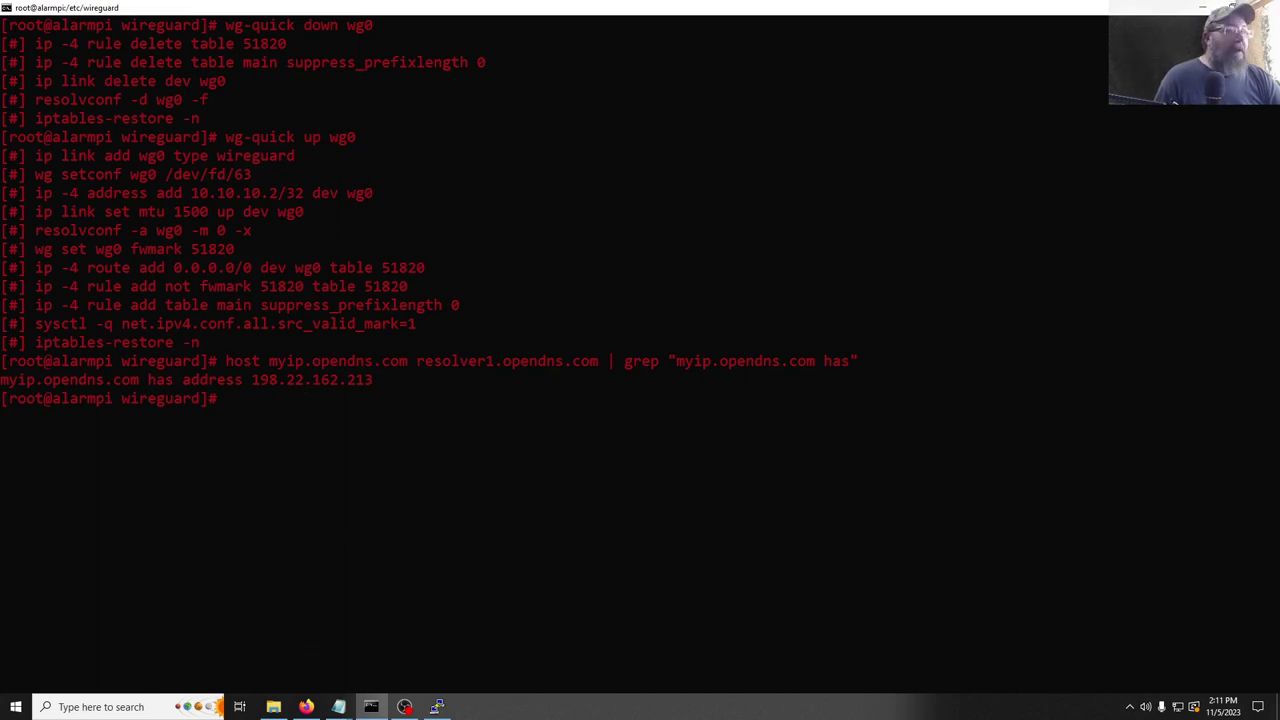
# Run "ip address" in the demovpn server's PuTTY session and compare the eth0 address with the public IP in the alarmpi terminal
pyautogui.hotkey('alt', 'Tab')
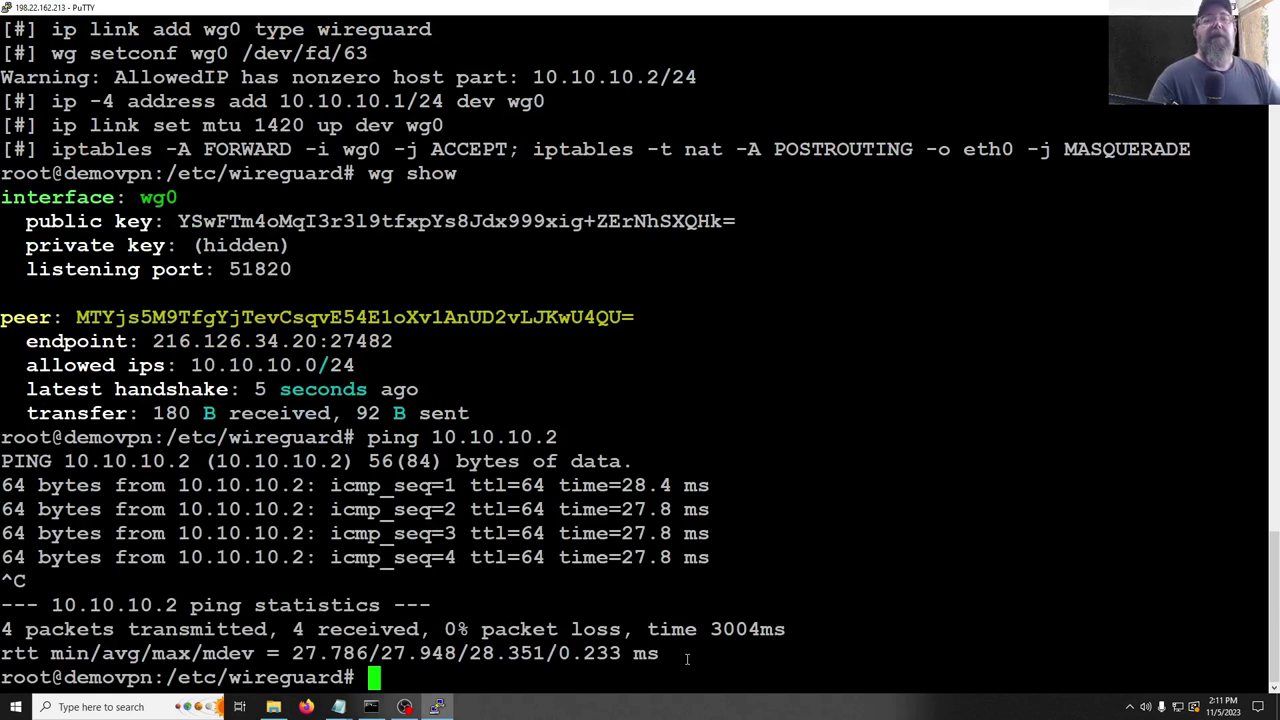
pyautogui.write('ip')
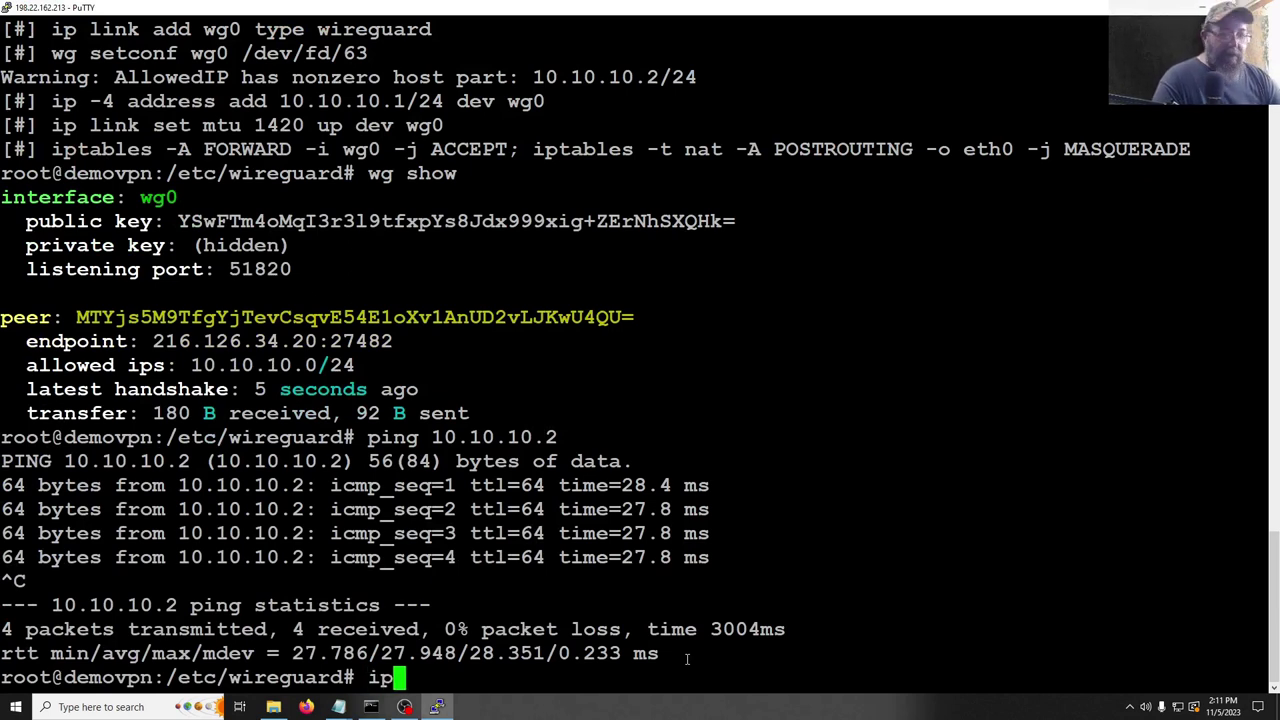
pyautogui.write(' address')
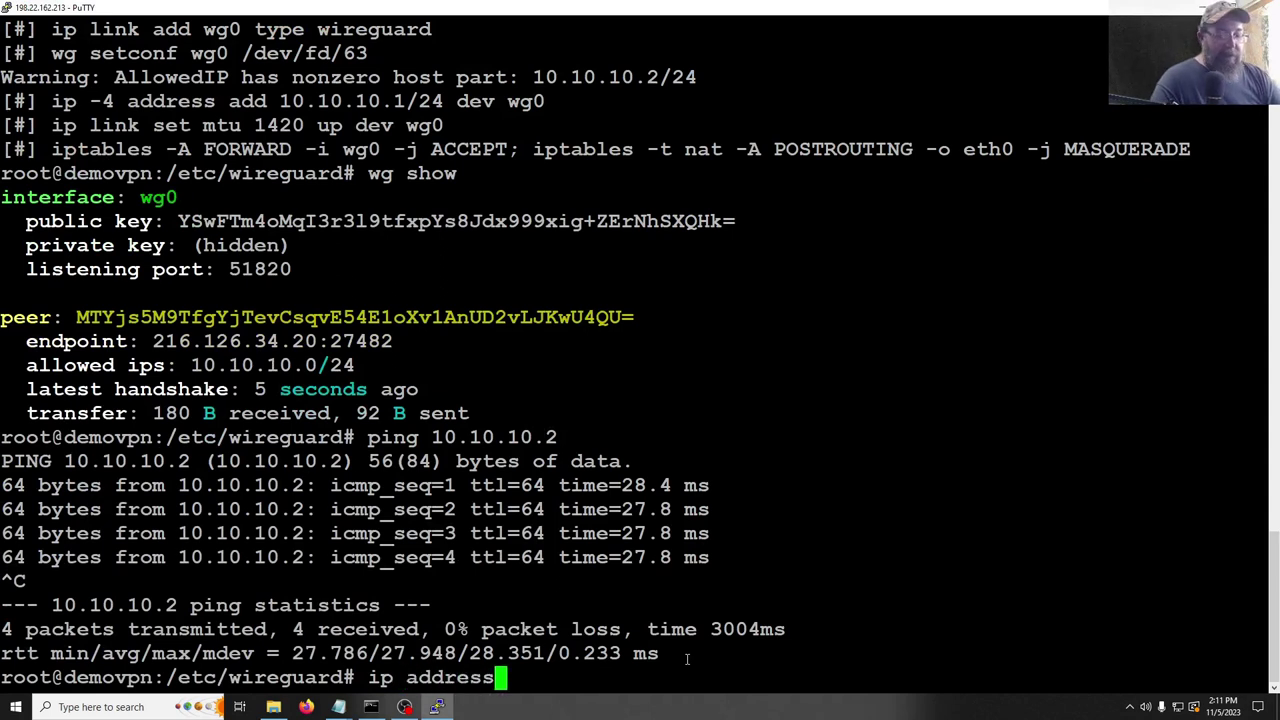
pyautogui.press('Return')
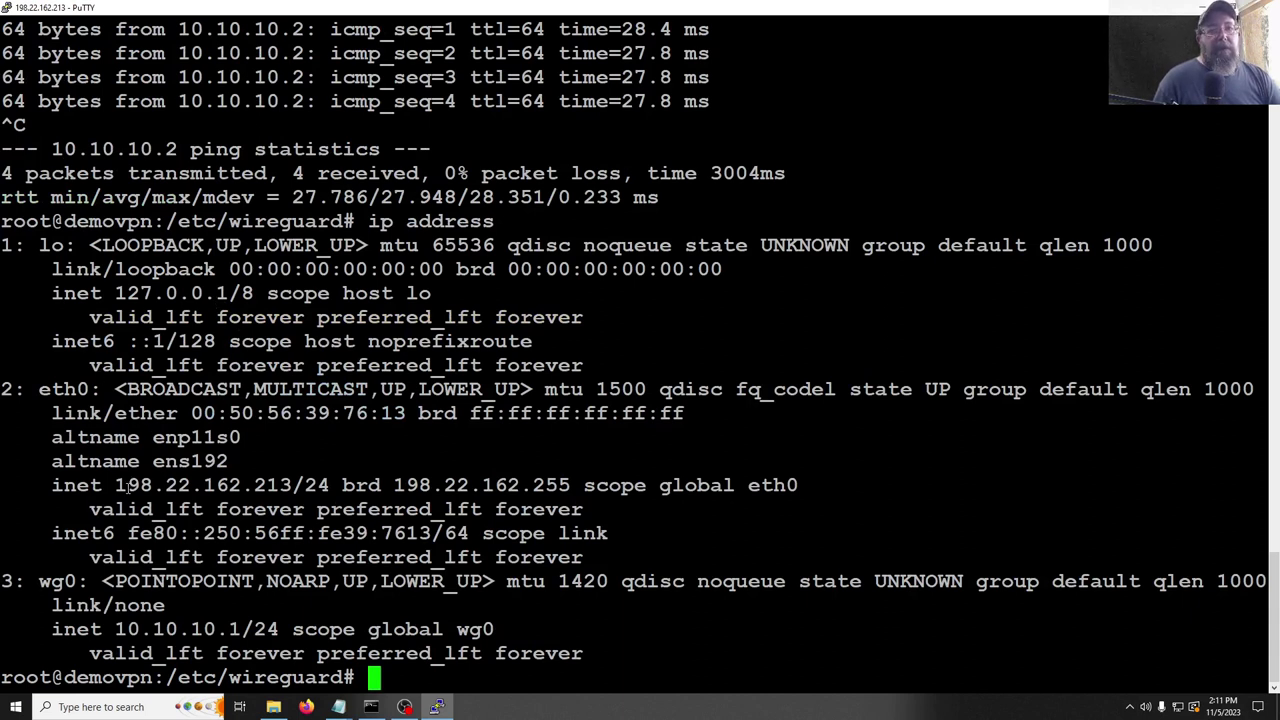
pyautogui.moveTo(116, 485); pyautogui.dragTo(291, 485)
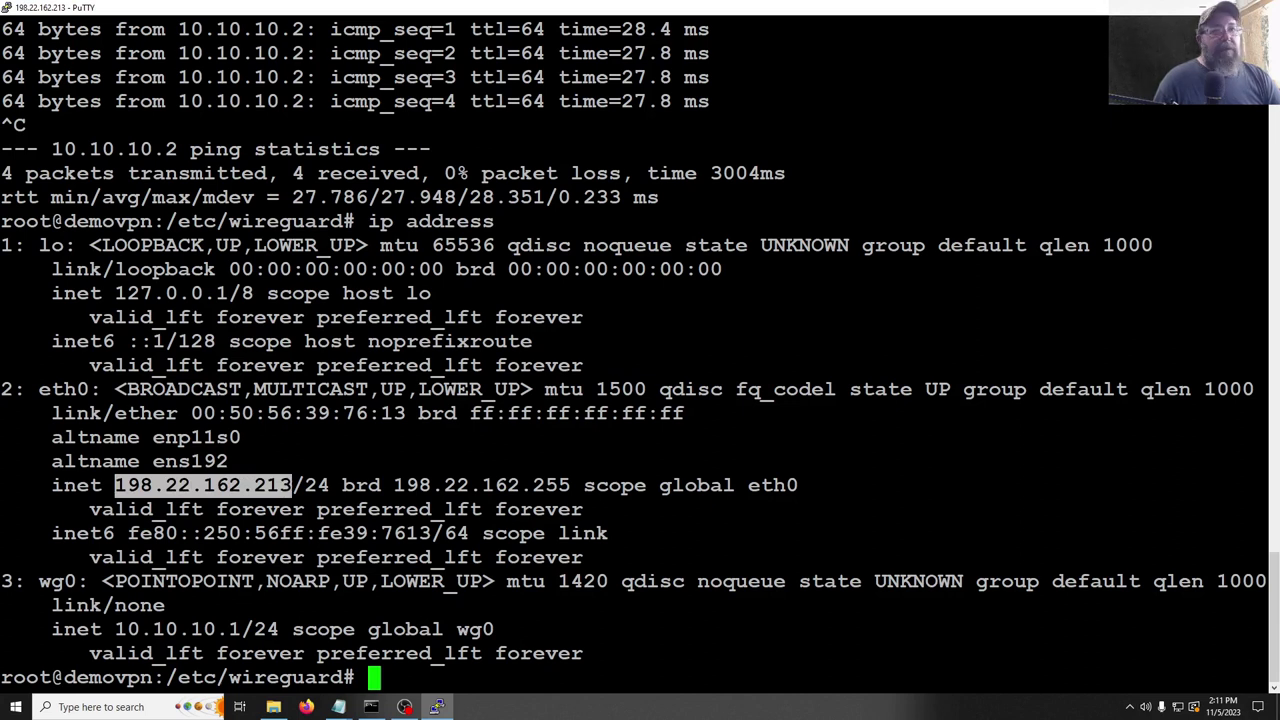
pyautogui.hotkey('alt', 'Tab')
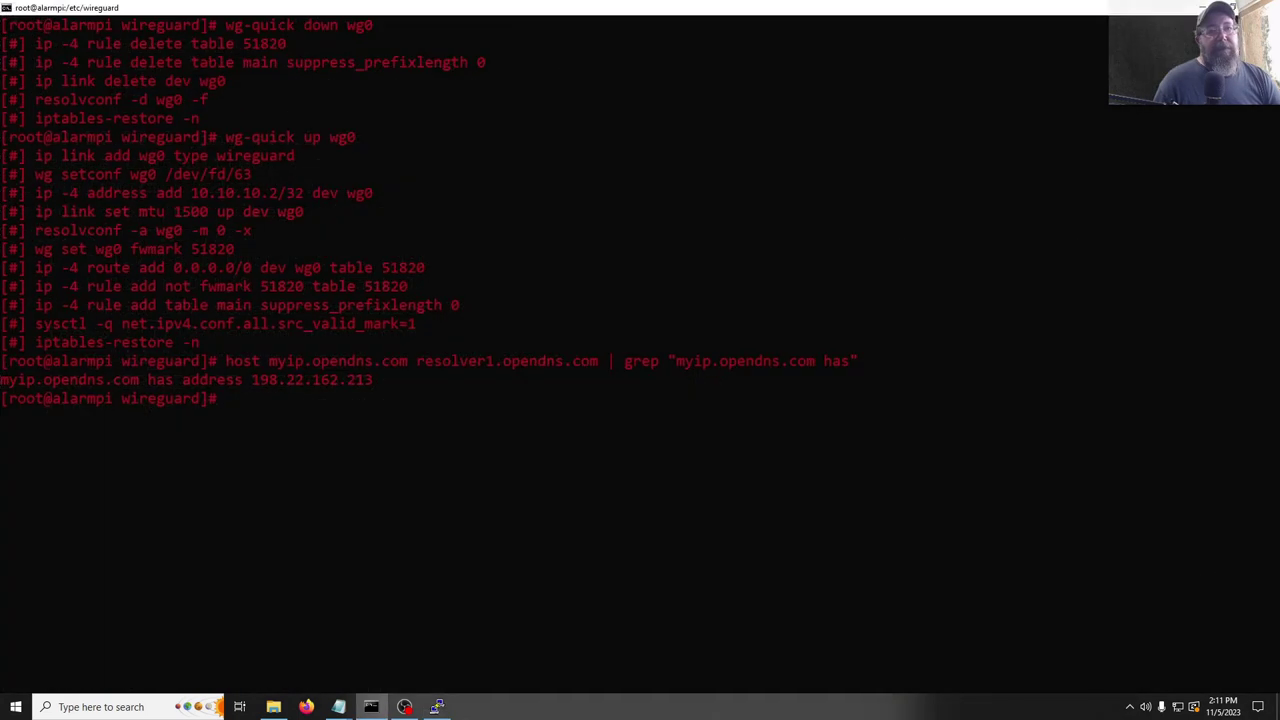